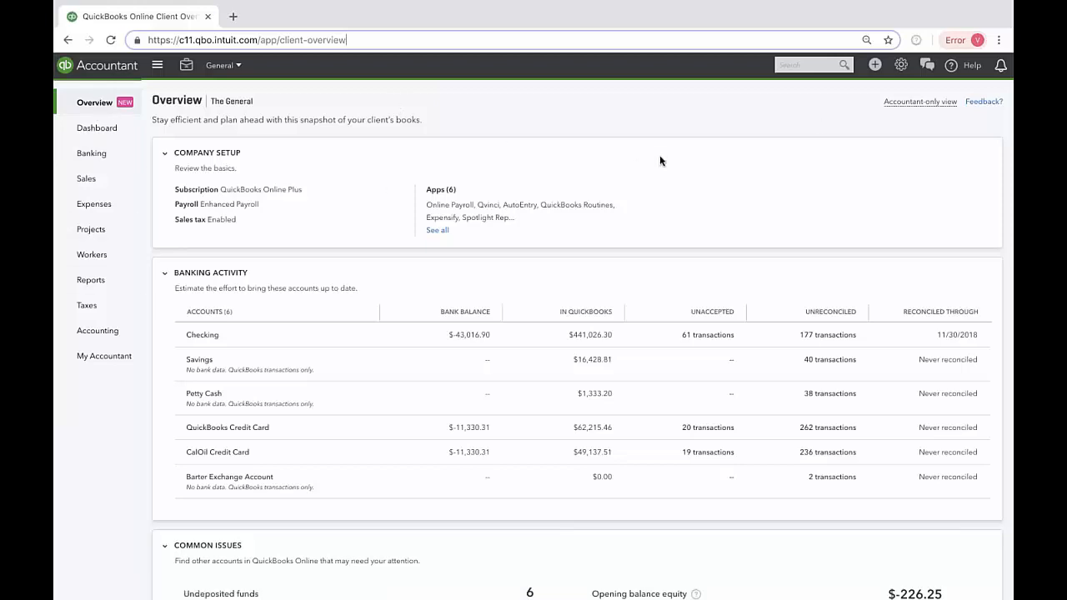
Step: Open the first hourly employee's record from the Workers list and start editing the Pay details
mouse_move(941, 103)
click(116, 260)
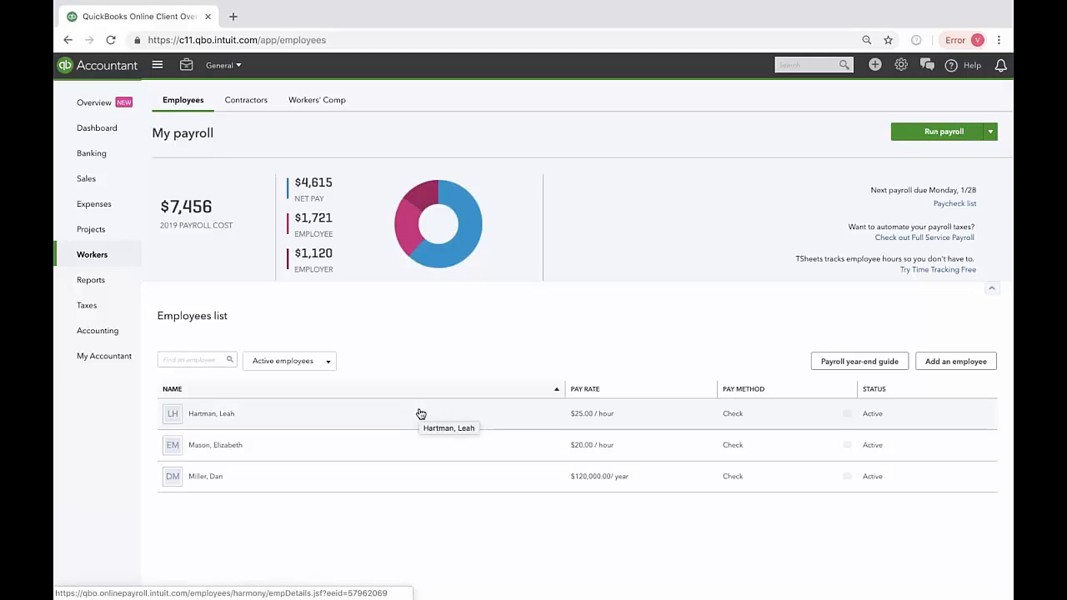
click(318, 422)
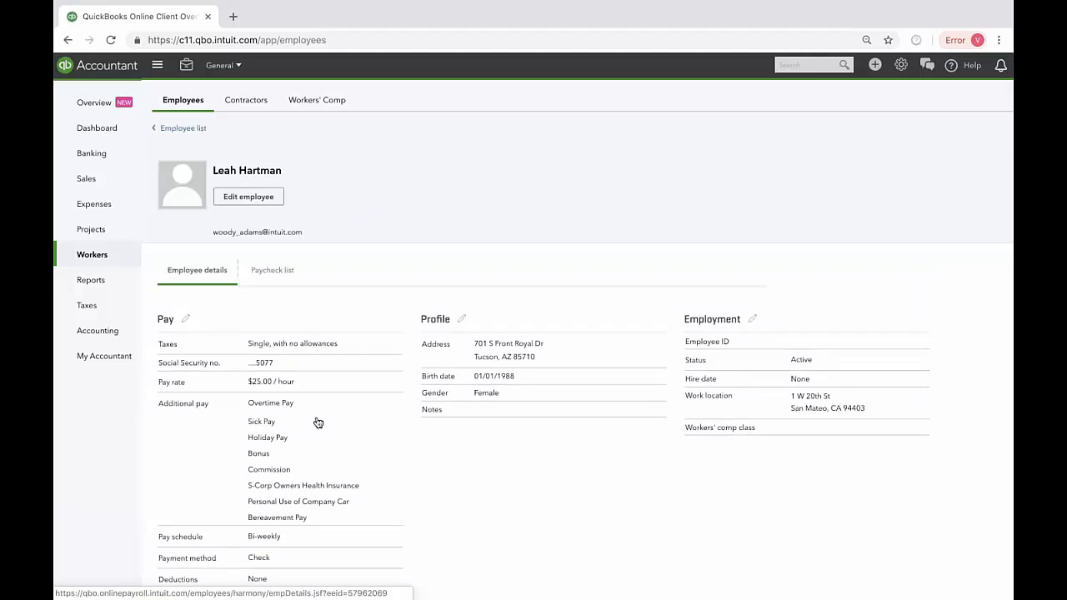
scroll(317, 423, down, 1)
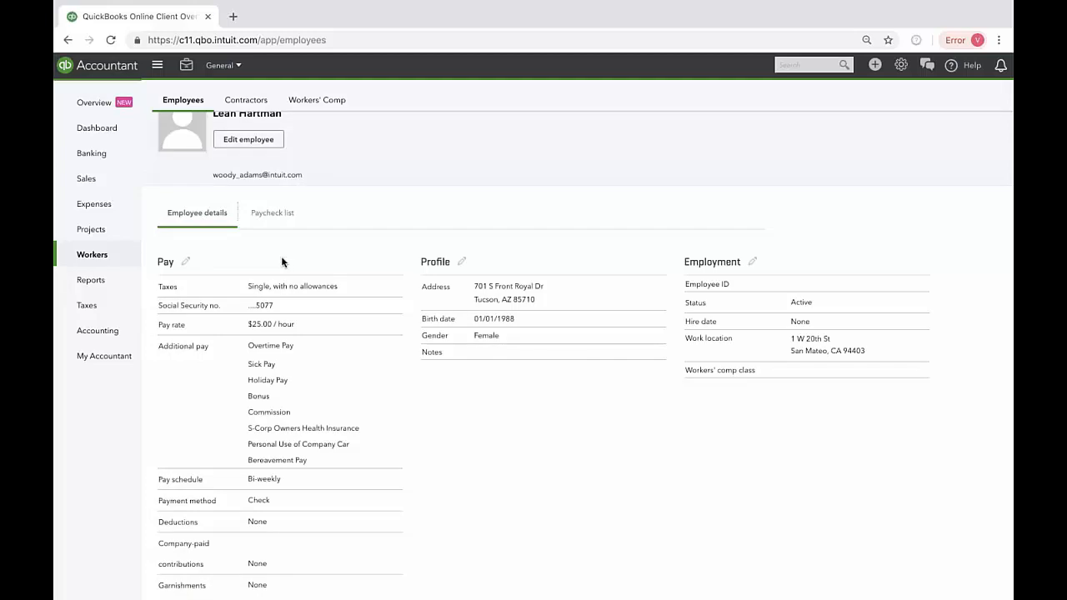
click(188, 262)
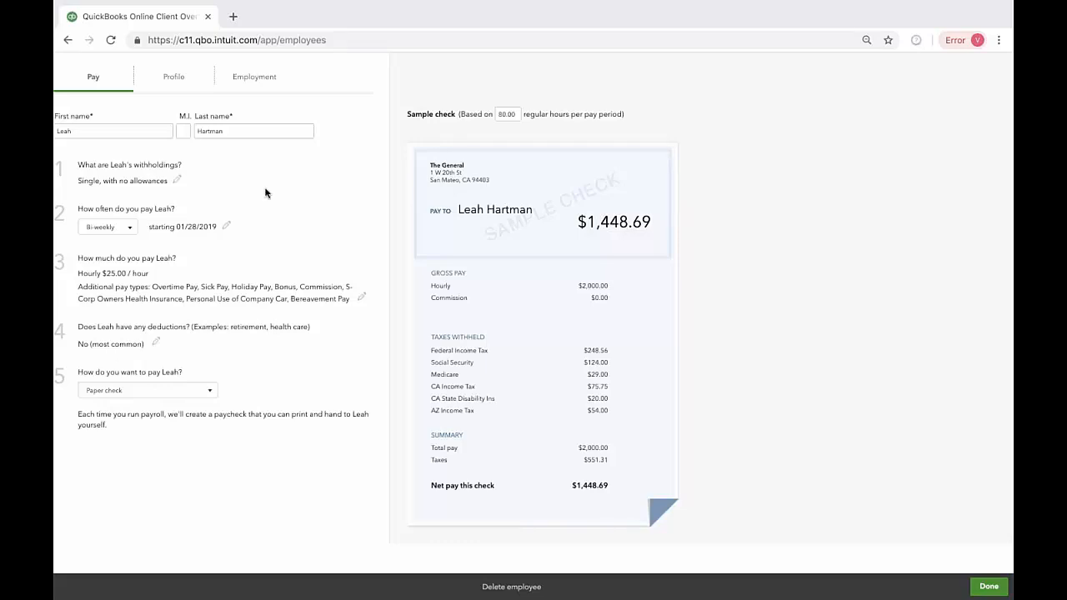
Step: Open the employee's W-4 withholdings and review the California state tax settings, including filing status and allowances
click(177, 181)
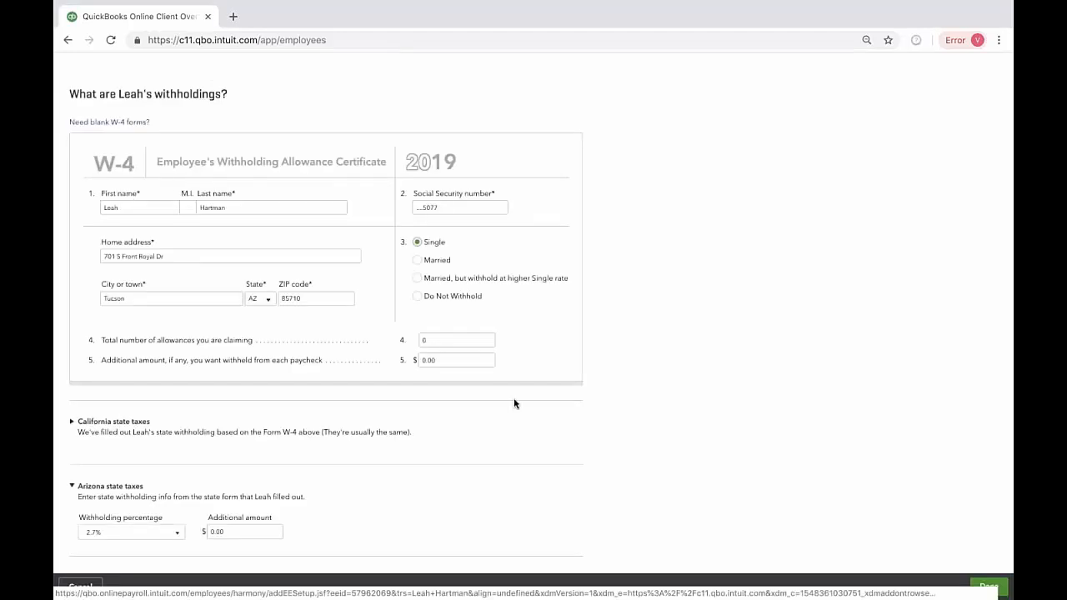
scroll(661, 389, down, 1)
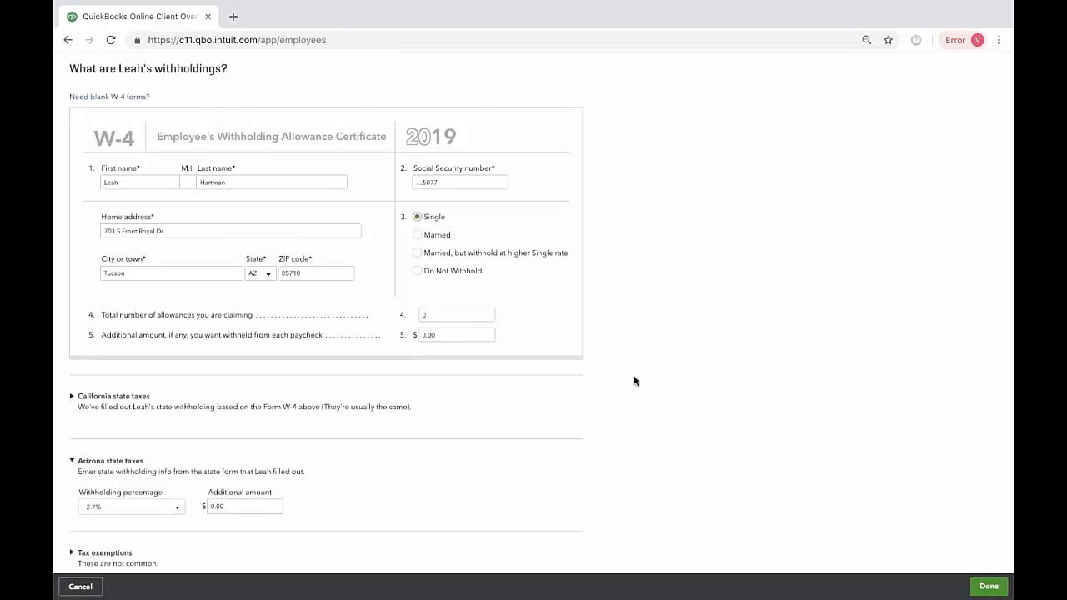
click(72, 398)
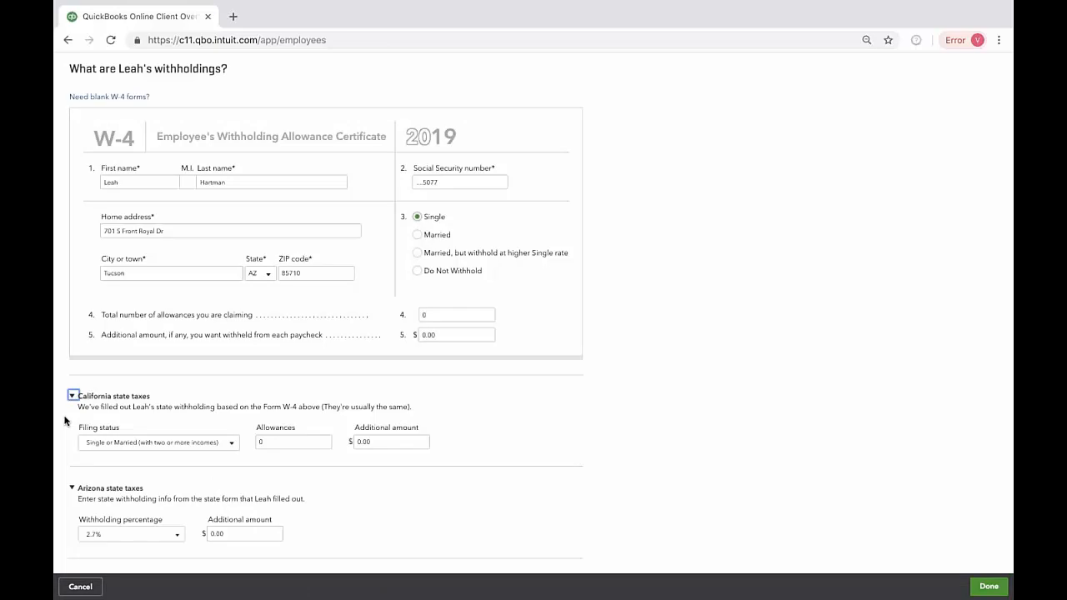
scroll(238, 472, down, 1)
scroll(215, 331, up, 1)
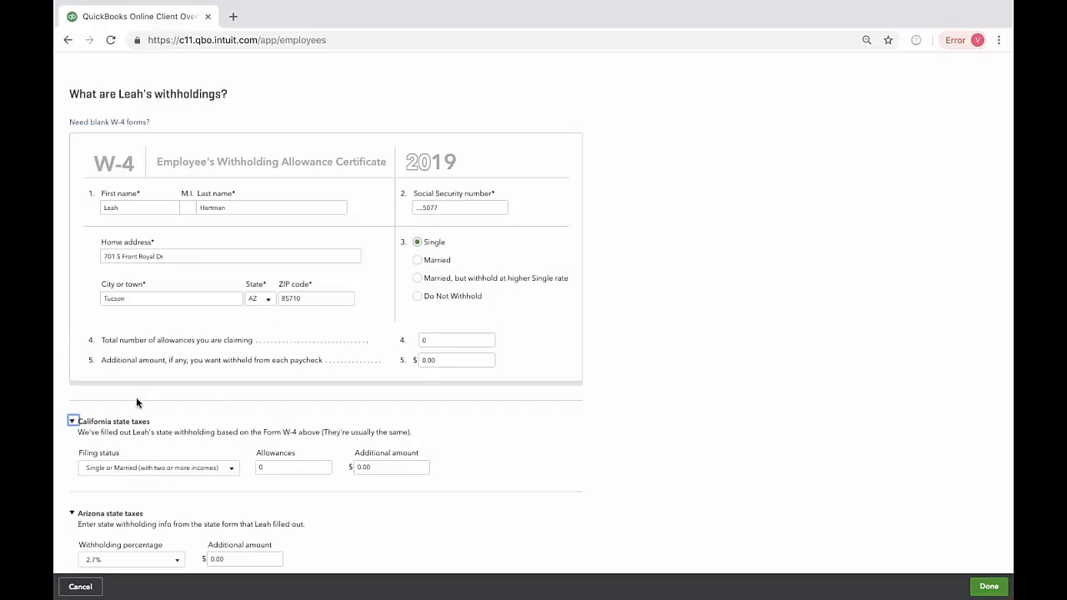
click(73, 422)
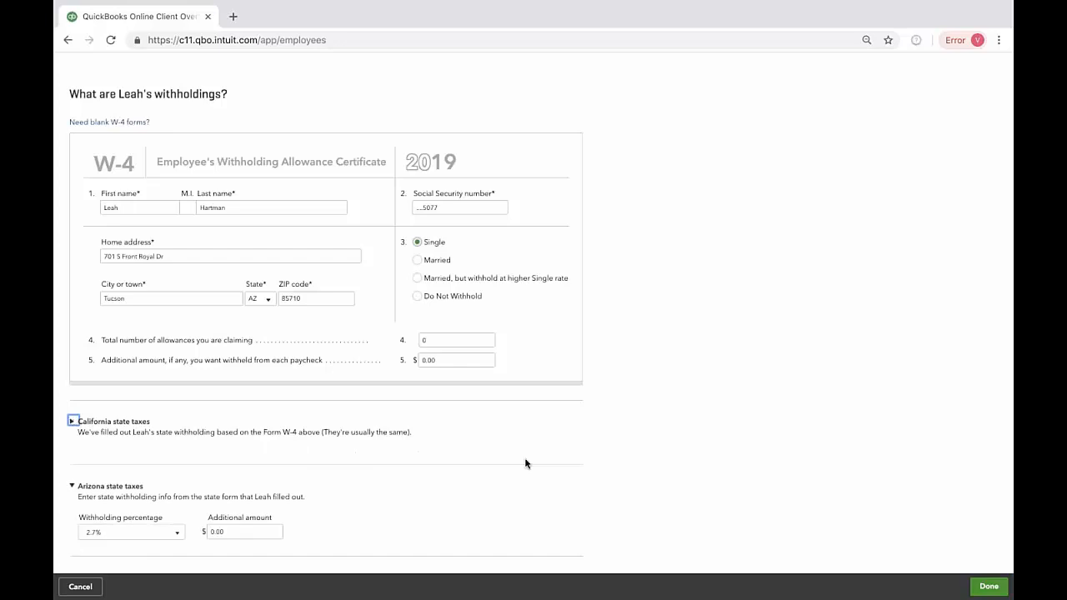
Step: Review the Arizona state taxes and the tax exemptions in the withholdings, and return to the pay setup
scroll(524, 461, down, 1)
scroll(525, 463, down, 1)
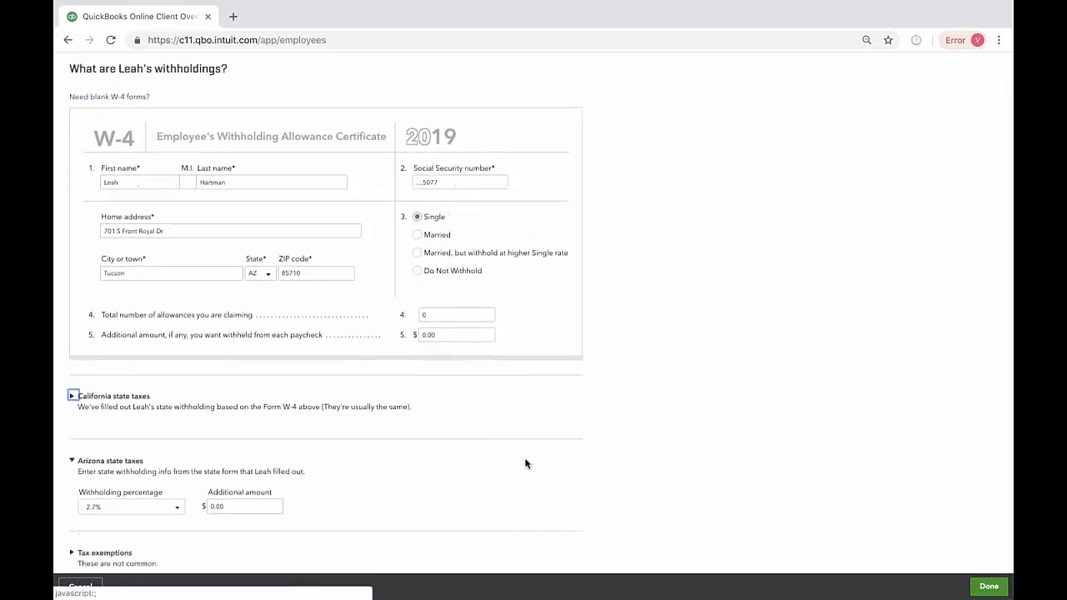
click(74, 552)
scroll(73, 552, down, 2)
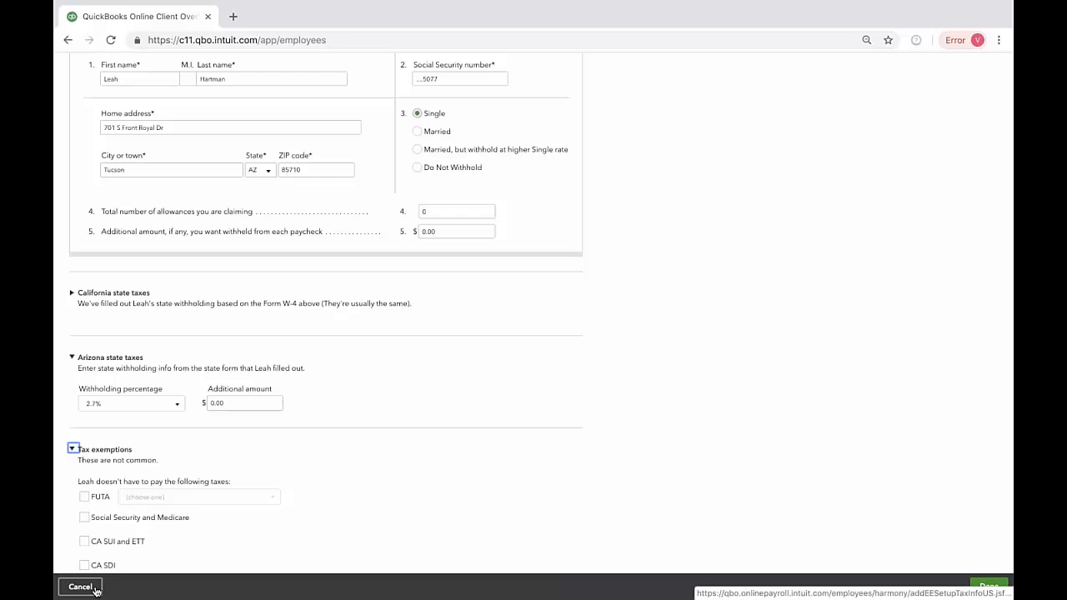
click(988, 586)
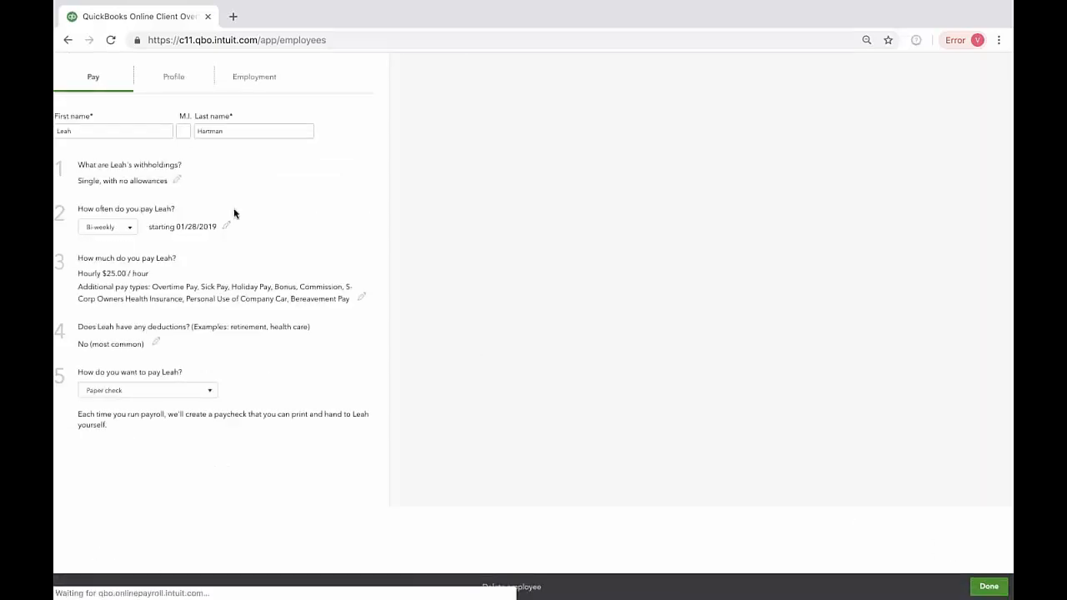
Step: Review the employee's pay schedule, including the pay frequency choices, and return to the pay setup
click(227, 226)
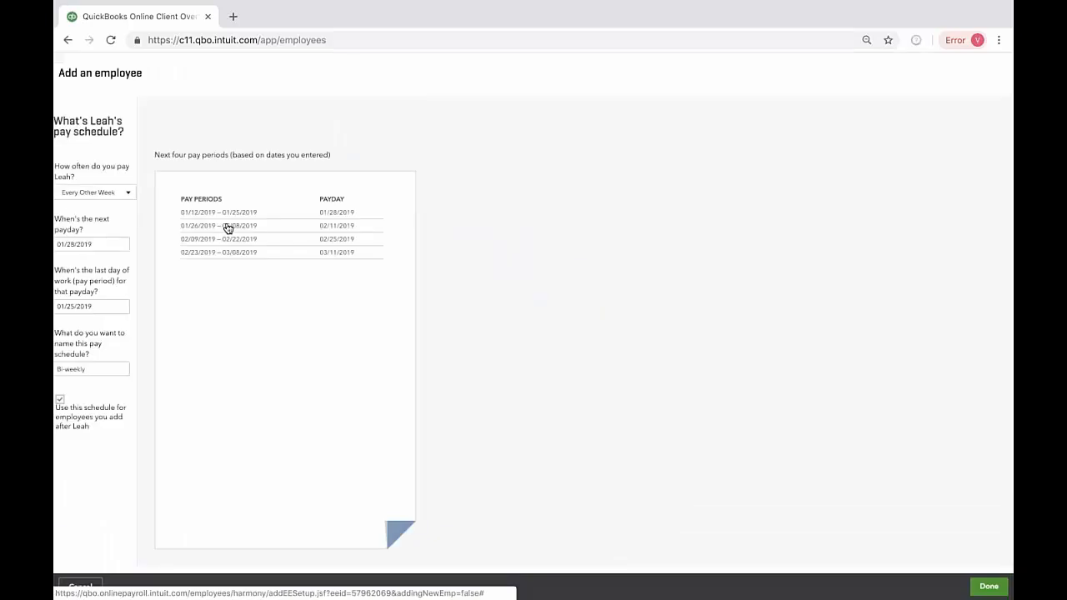
click(127, 195)
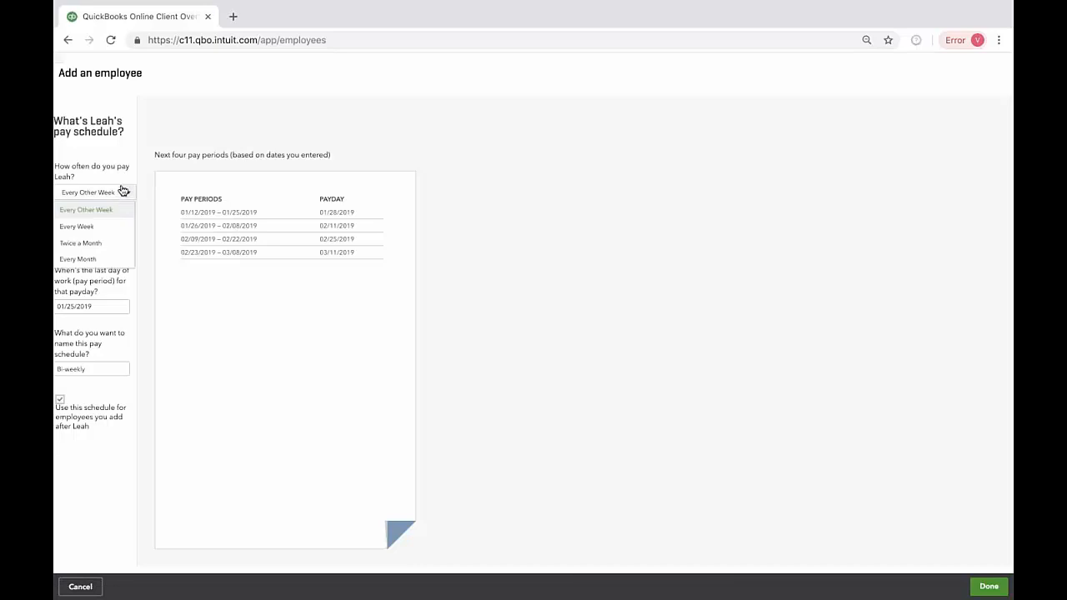
click(155, 118)
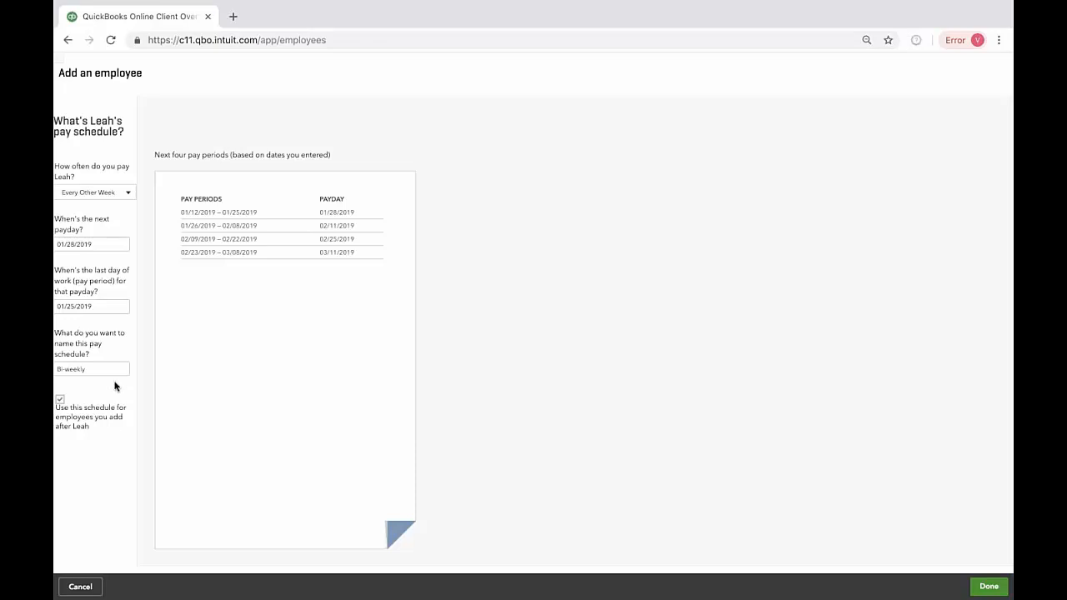
click(993, 589)
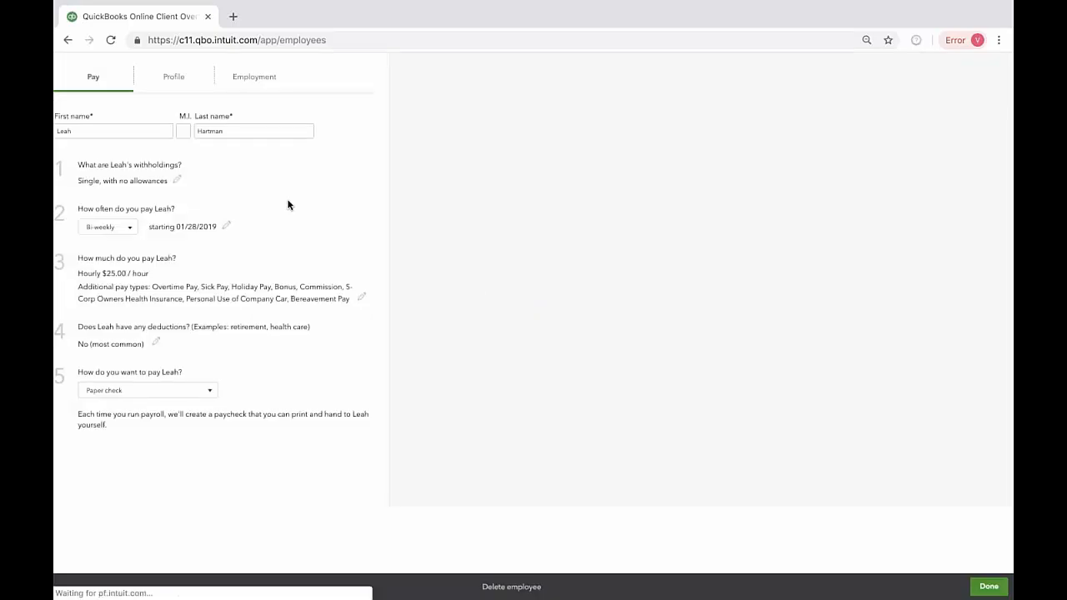
Step: Open the employee's pay rate settings, view the pay type choices and try adding another hourly rate
click(363, 298)
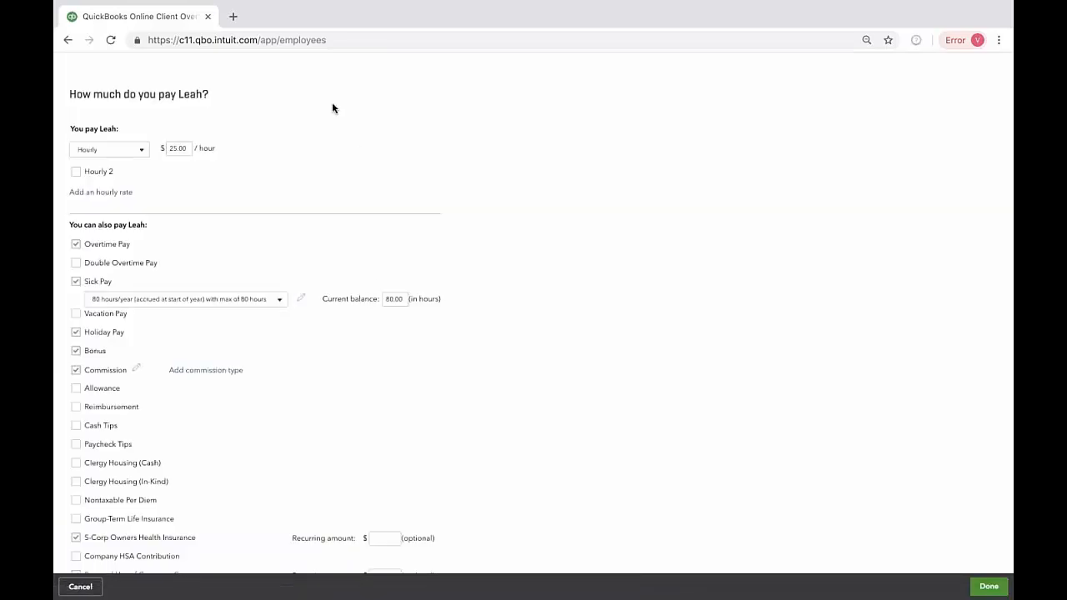
click(141, 152)
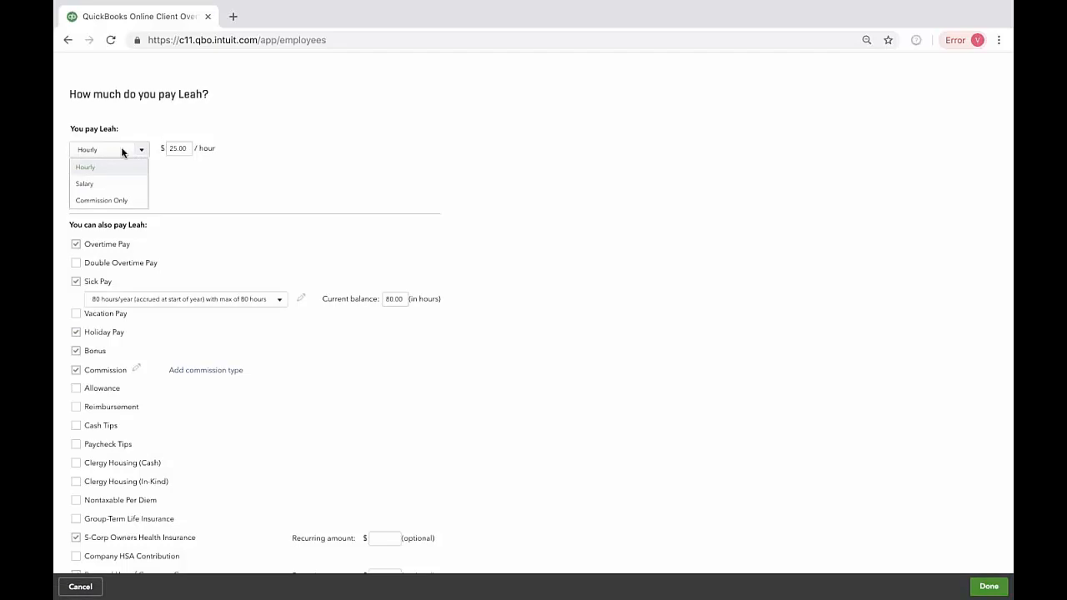
click(202, 191)
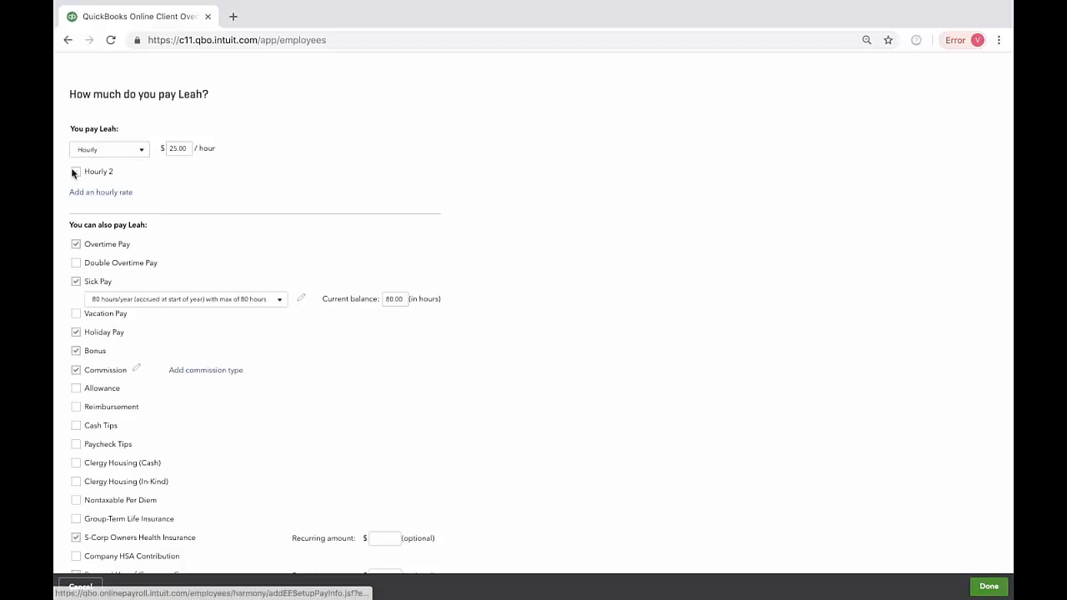
click(97, 193)
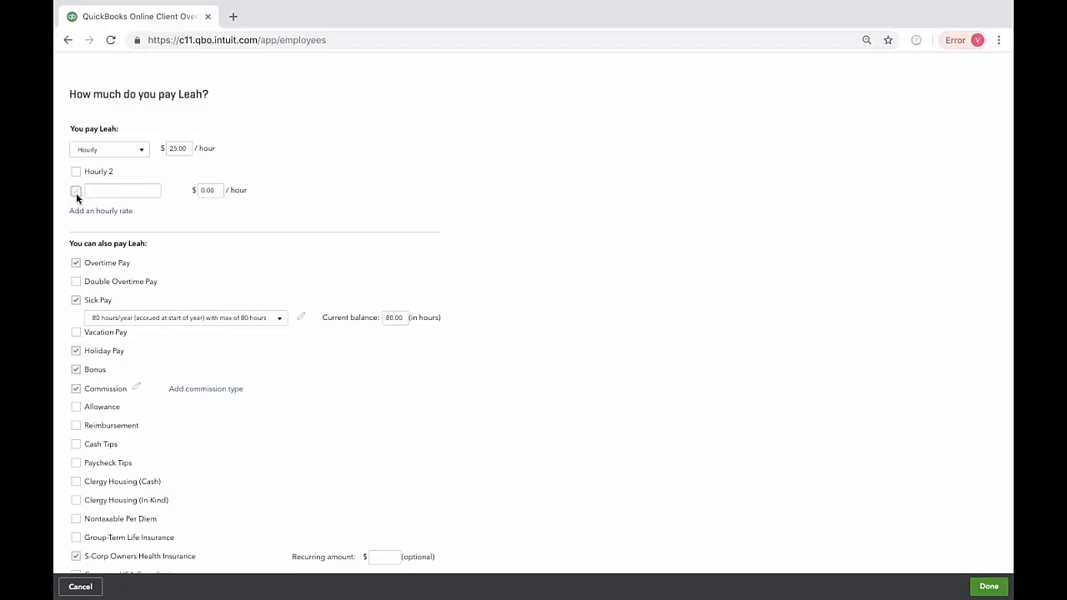
click(75, 171)
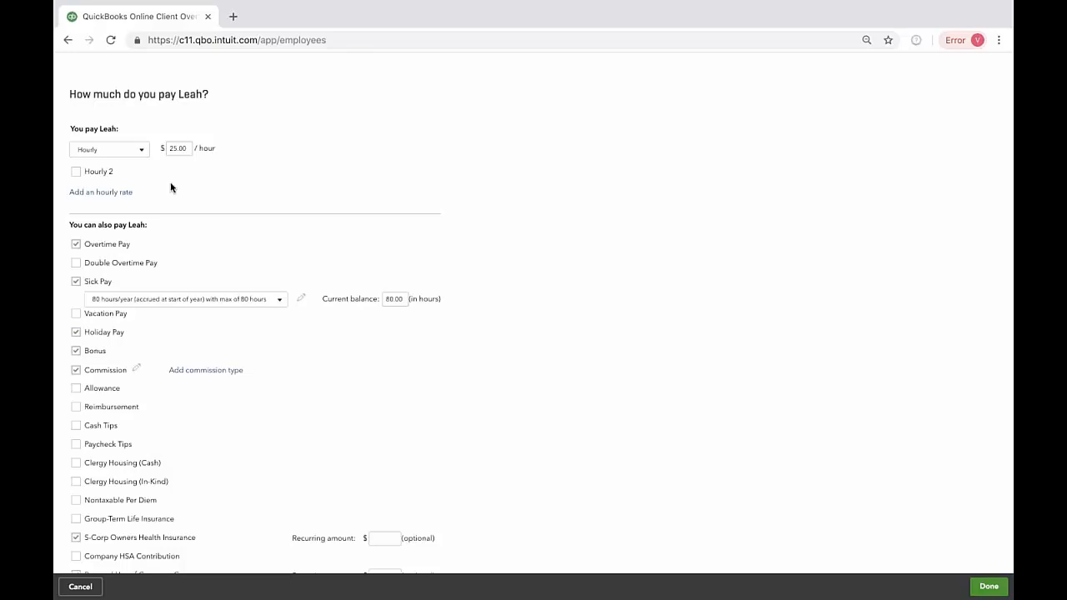
Step: Examine the list of additional pay types available to the employee and return to the pay setup
scroll(235, 236, down, 2)
scroll(167, 152, up, 2)
scroll(170, 269, down, 2)
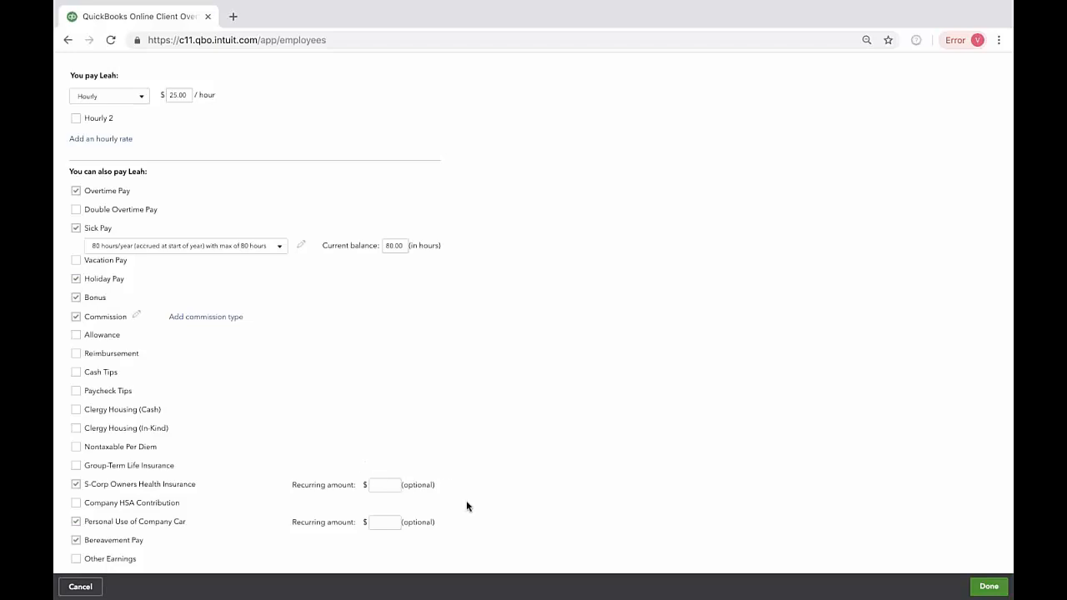
scroll(467, 506, up, 2)
scroll(467, 506, down, 2)
click(990, 587)
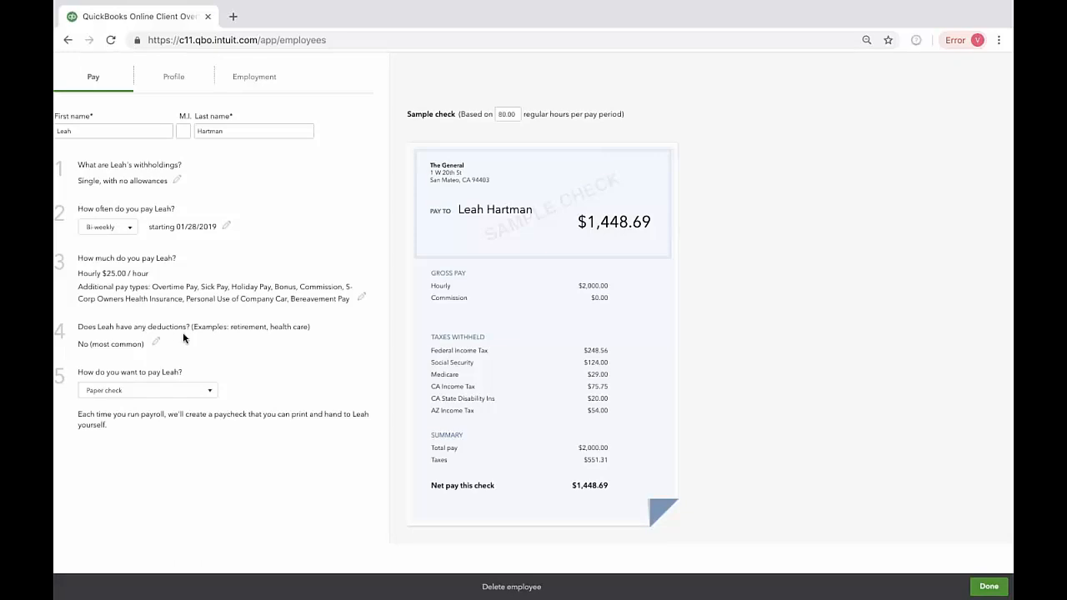
Step: Try setting up a new Health Insurance deduction of type Medical Insurance for the employee, and cancel it
click(164, 344)
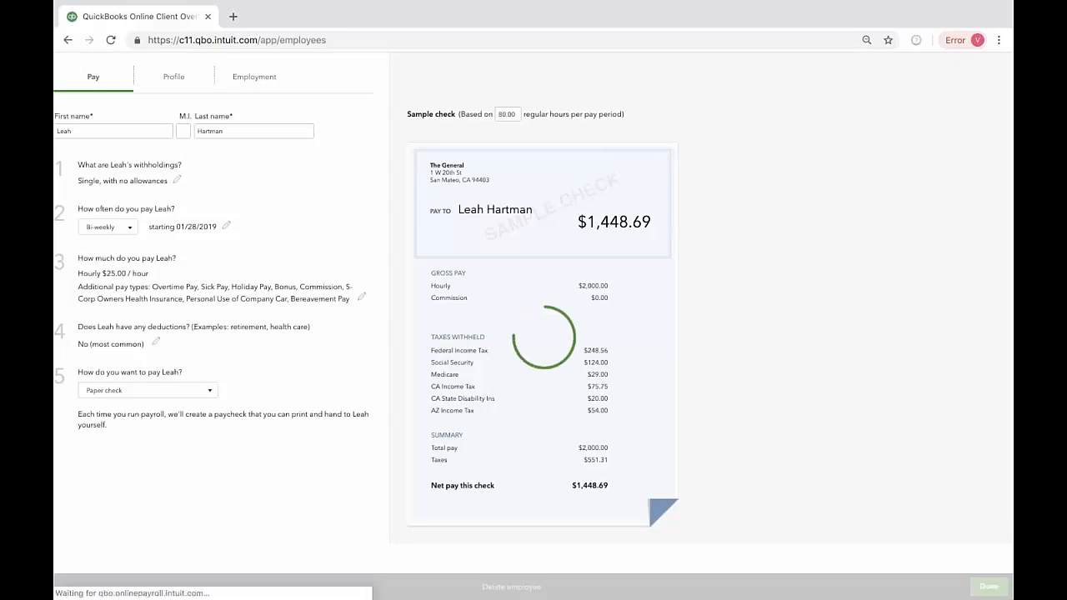
click(162, 154)
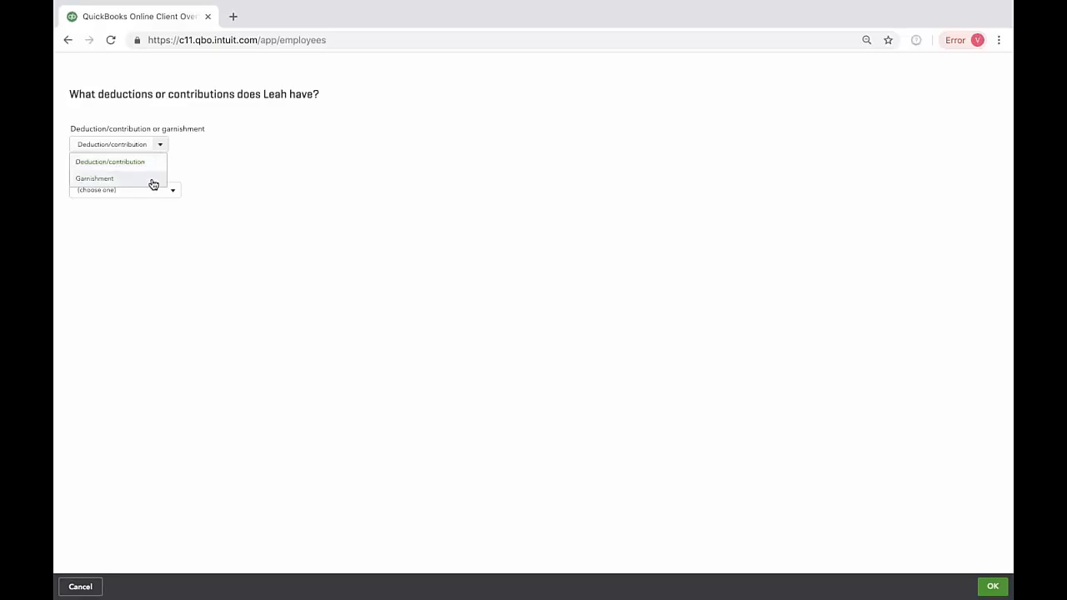
click(150, 164)
click(173, 192)
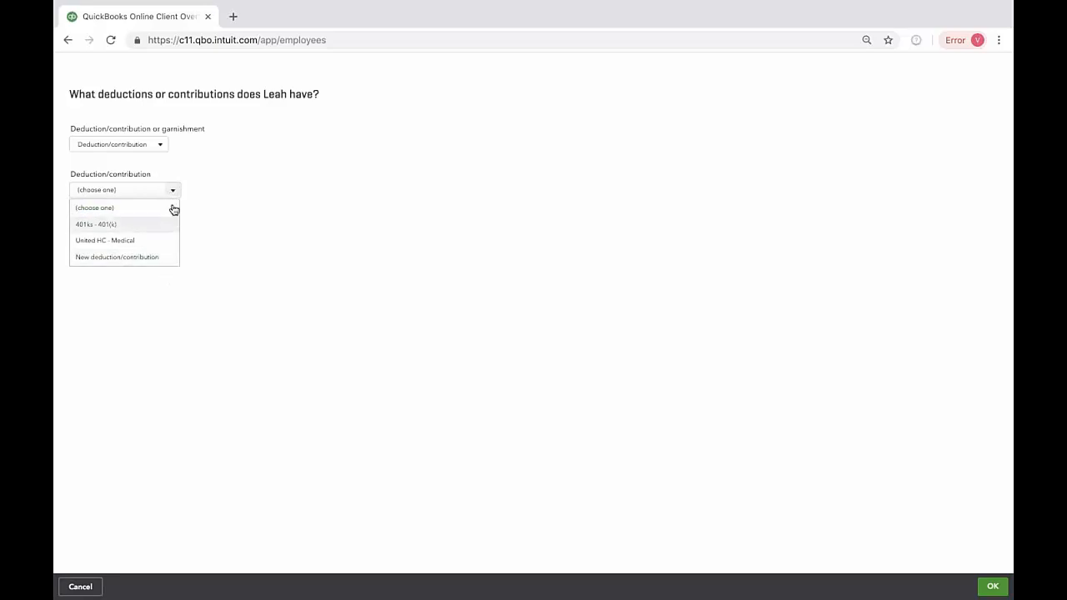
click(110, 259)
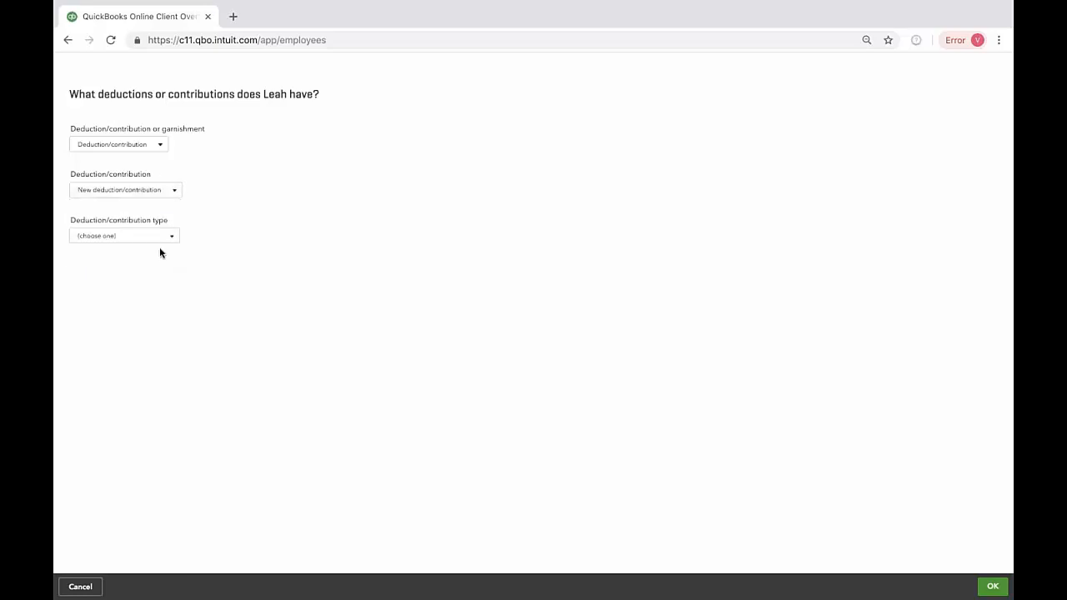
click(166, 240)
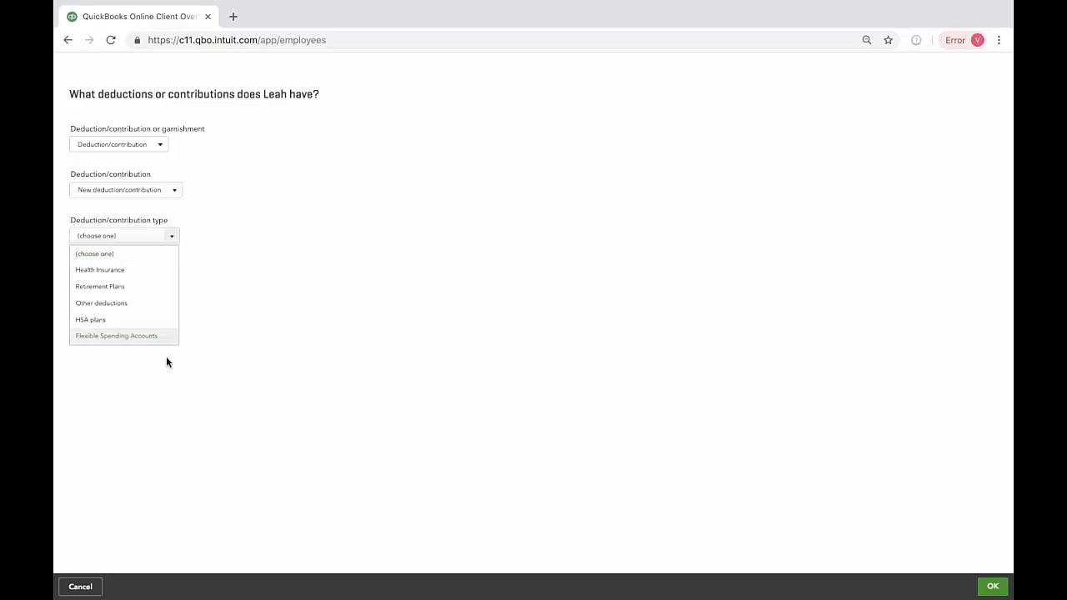
click(153, 273)
click(144, 283)
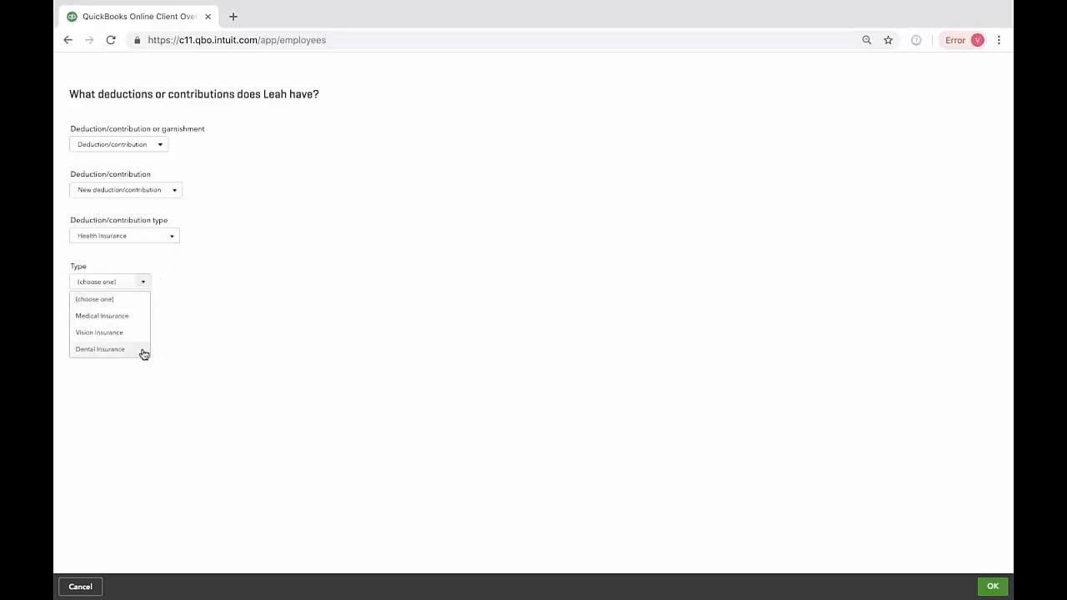
click(131, 318)
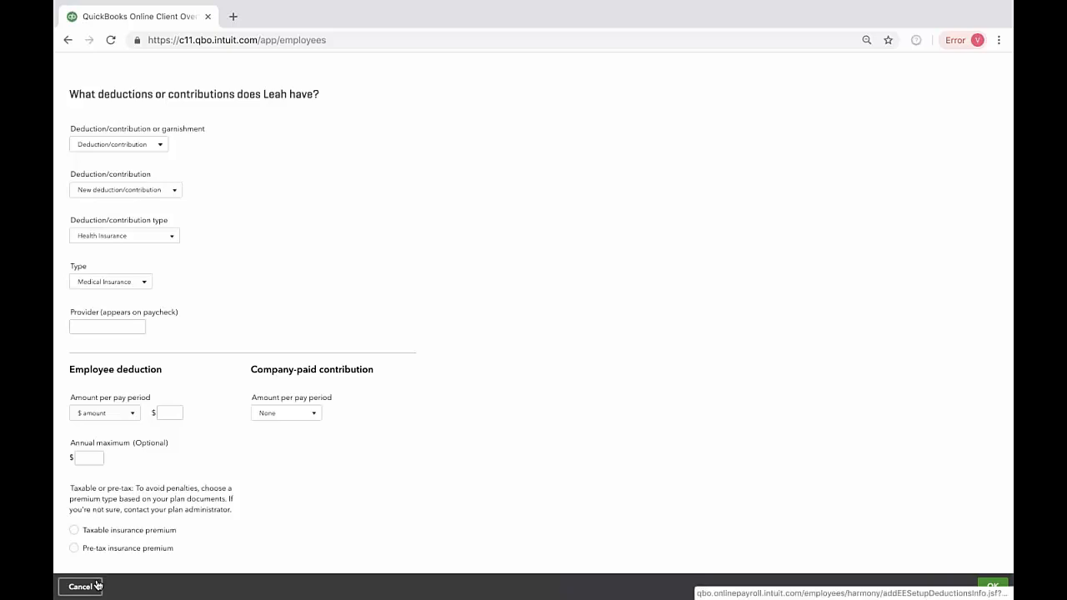
click(156, 149)
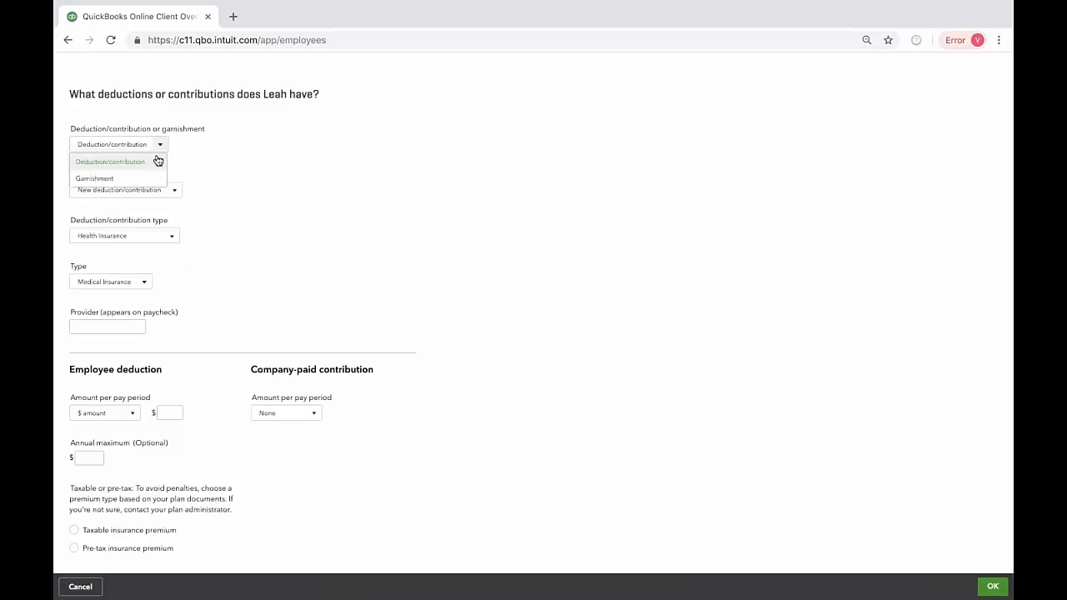
click(186, 135)
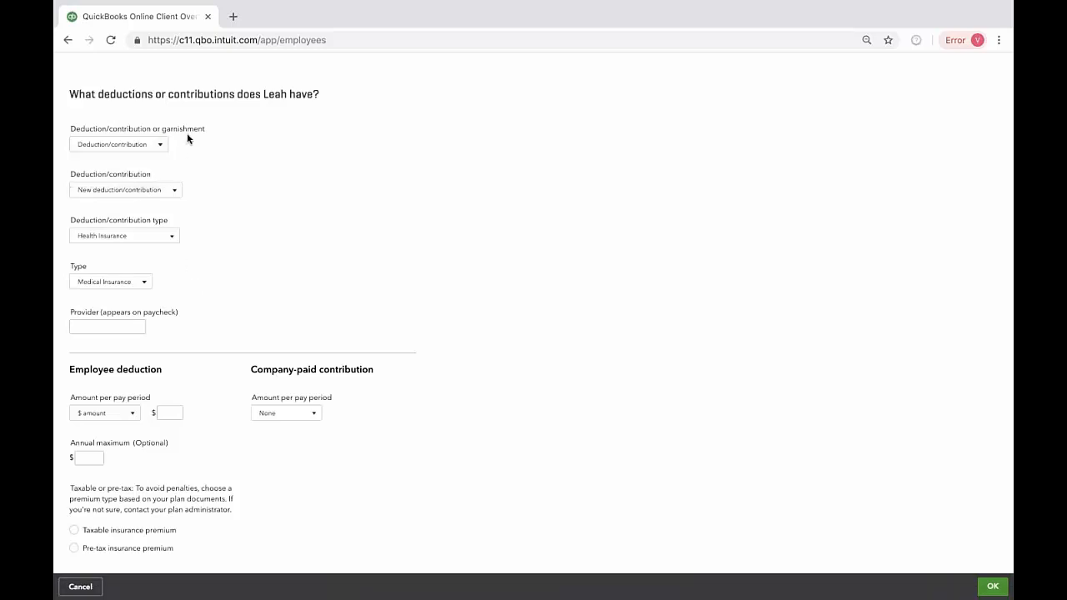
click(81, 588)
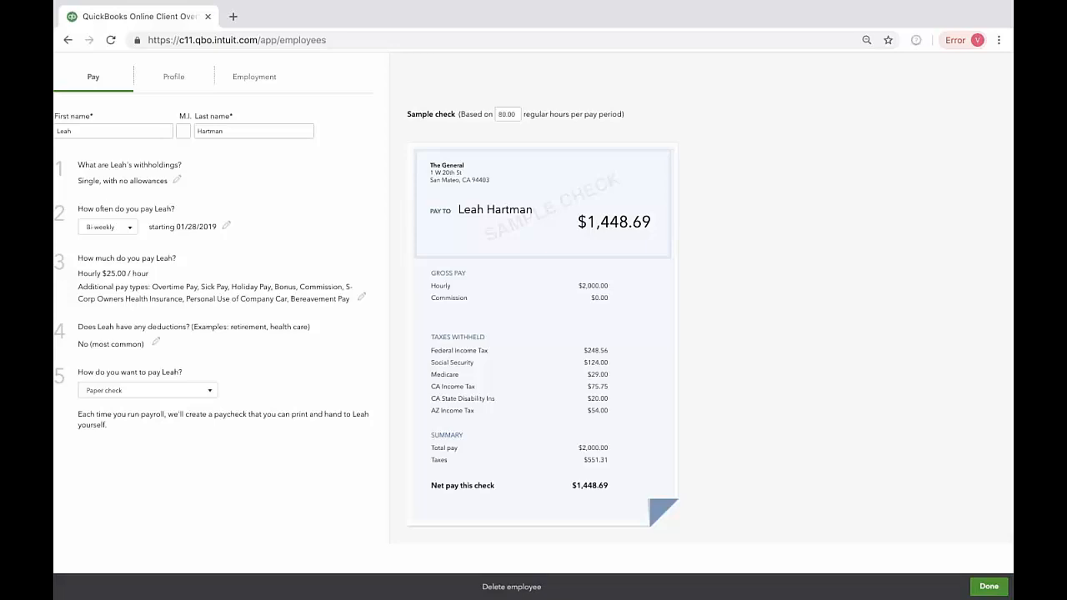
Step: View the employee's payment method choices and select Paper check
click(213, 394)
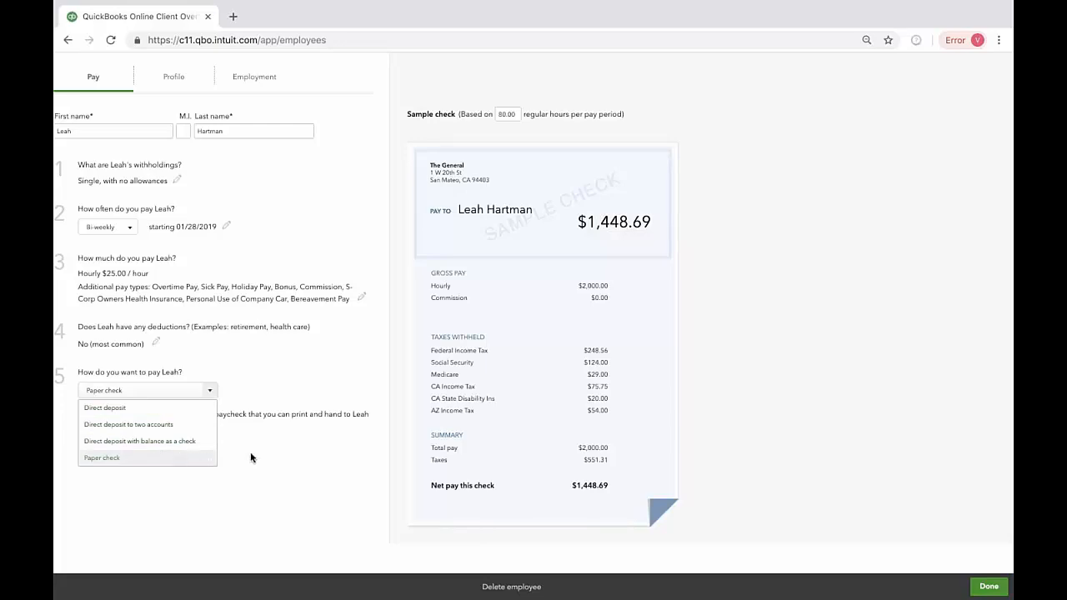
click(174, 460)
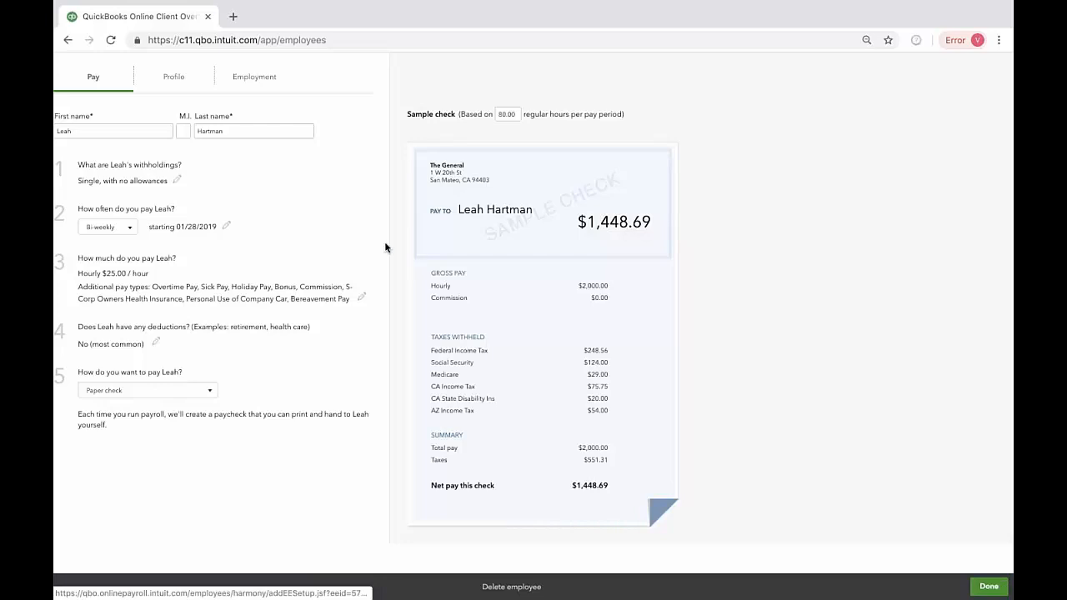
Step: Review the employee's profile and employment details, including the status and work location choices, and save the employee record
click(176, 82)
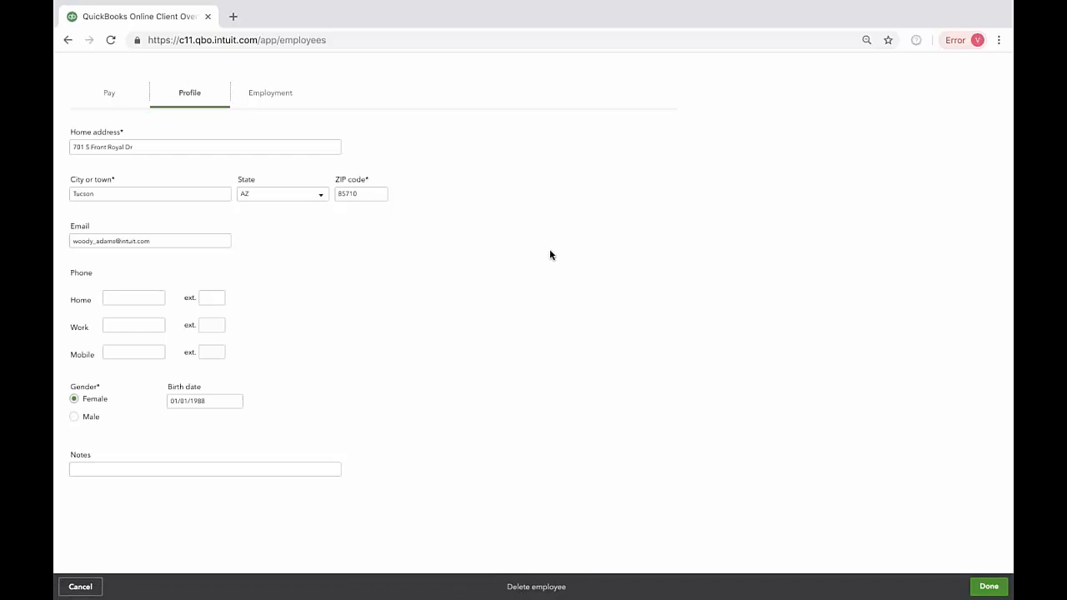
click(285, 99)
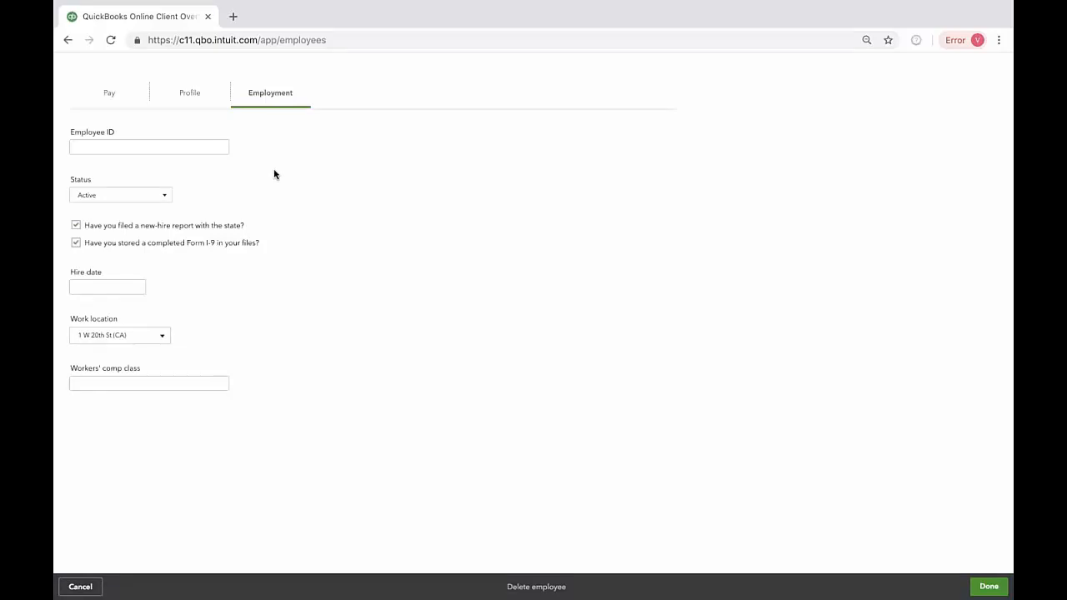
click(166, 199)
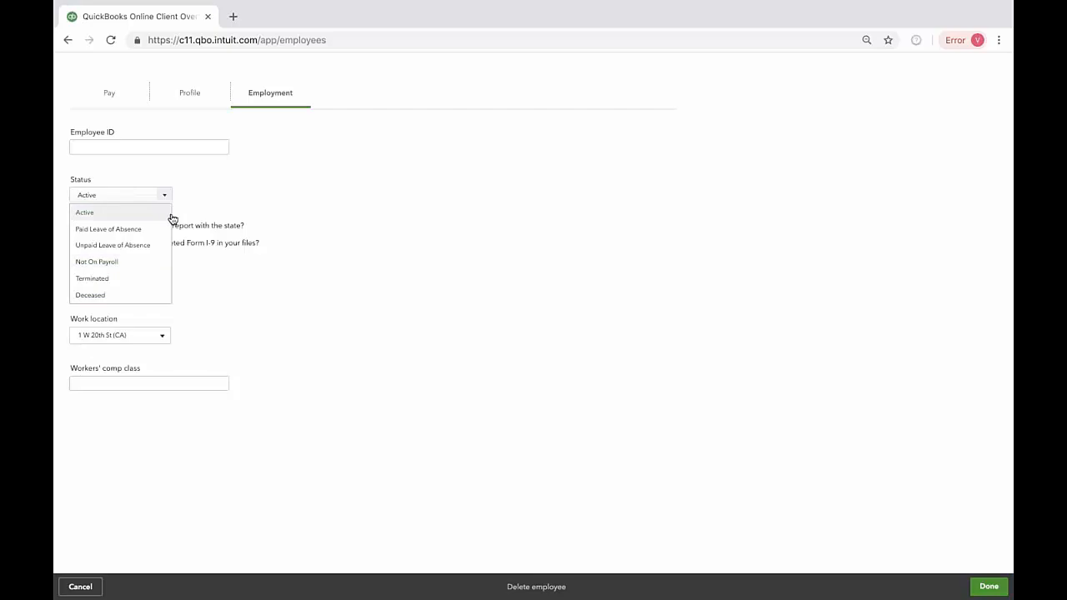
click(325, 205)
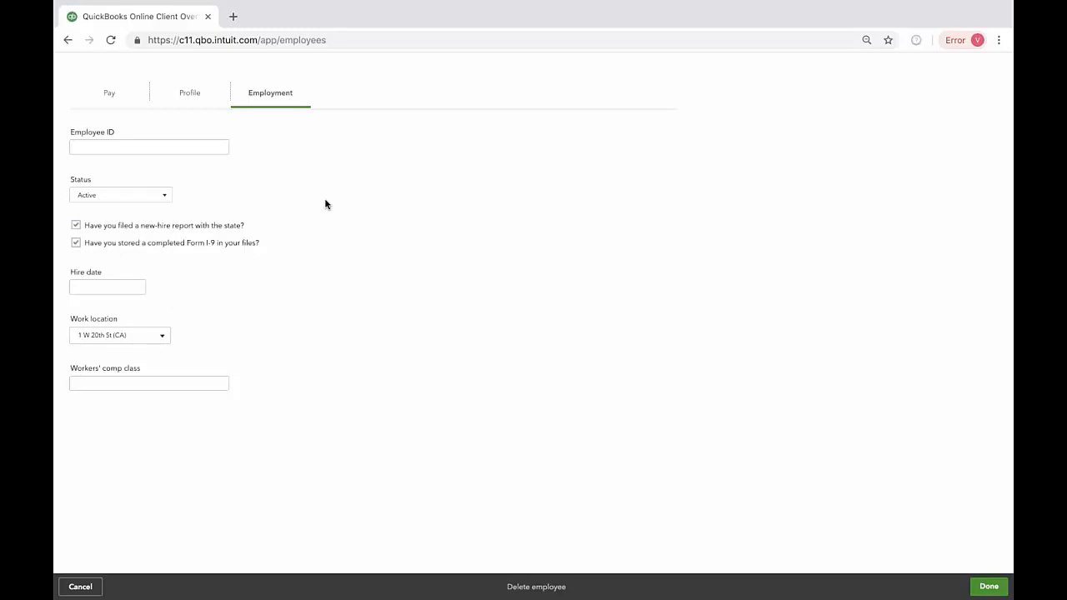
click(163, 335)
click(227, 328)
click(988, 586)
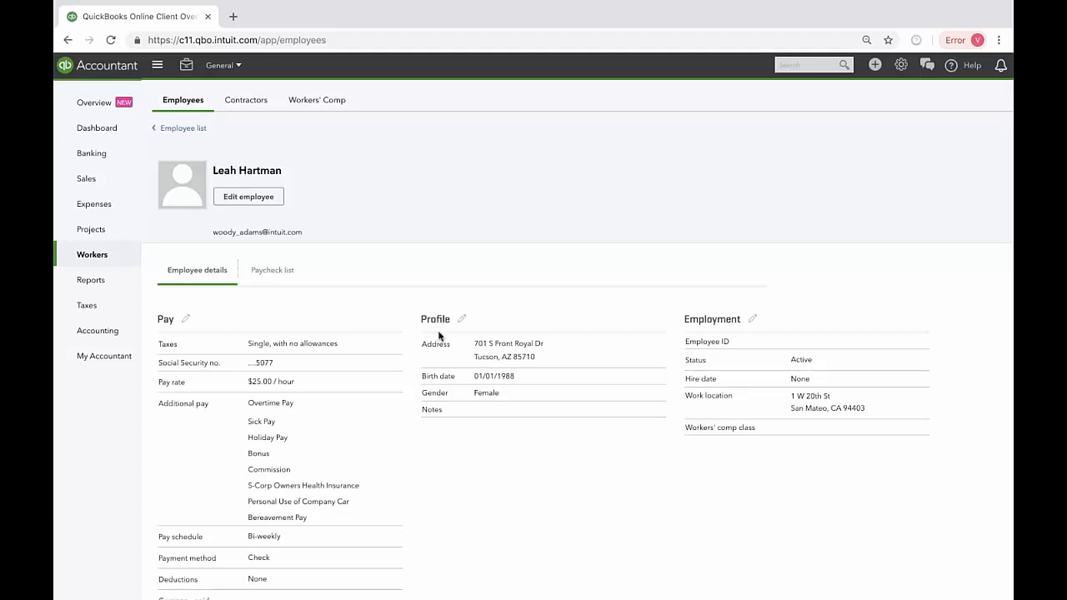
Step: View the employee's paychecks filtered to 1st Qtr (Jan-Mar), and return to the employee list
click(282, 273)
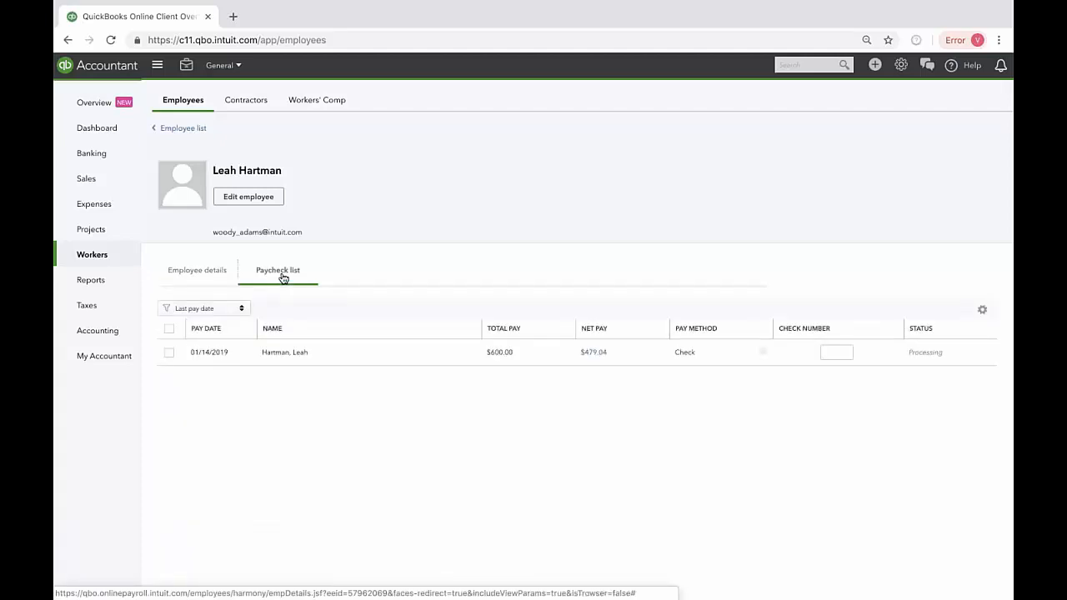
click(241, 309)
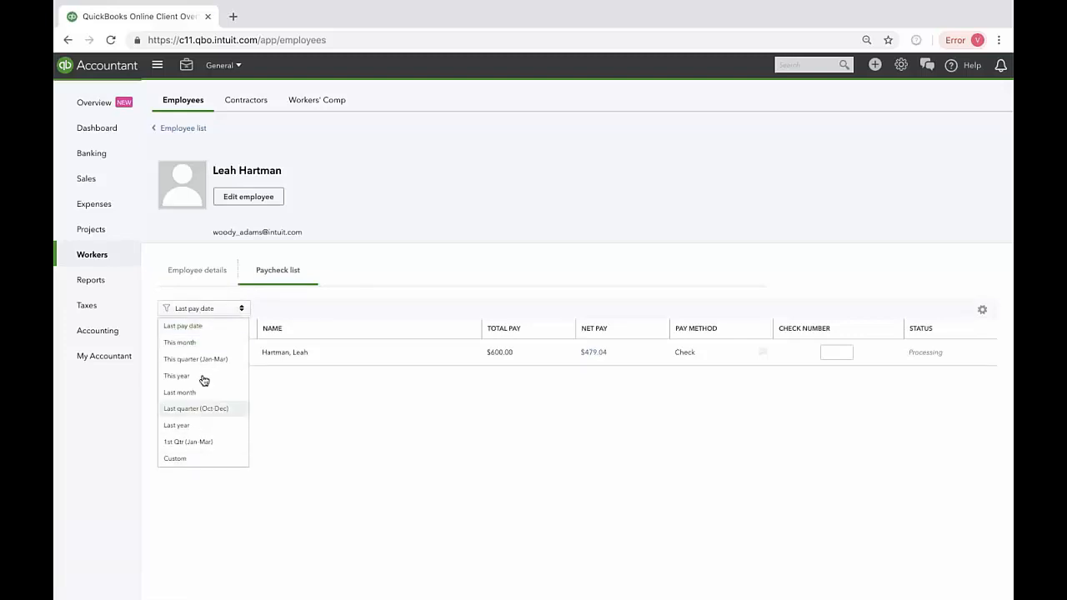
click(203, 443)
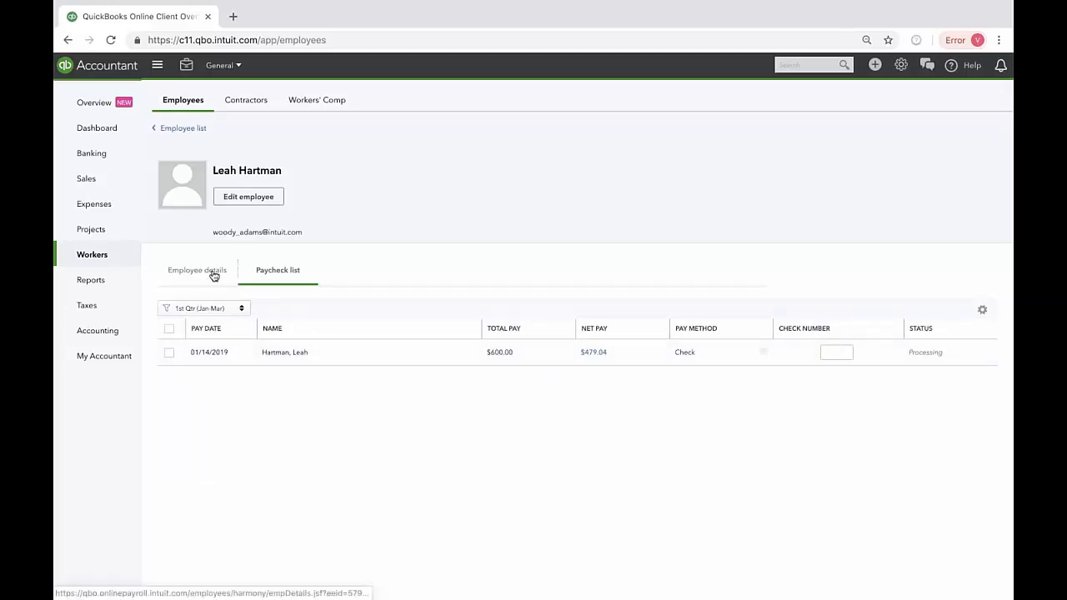
click(183, 129)
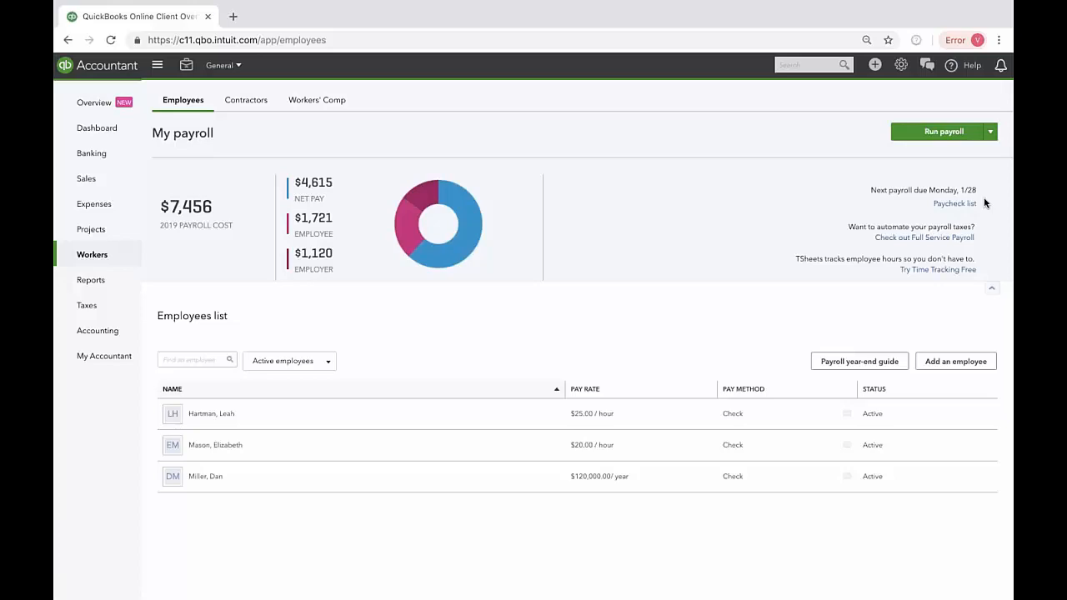
Step: Open the payroll settings and view the details of the default bi-weekly pay schedule without changing it
click(901, 67)
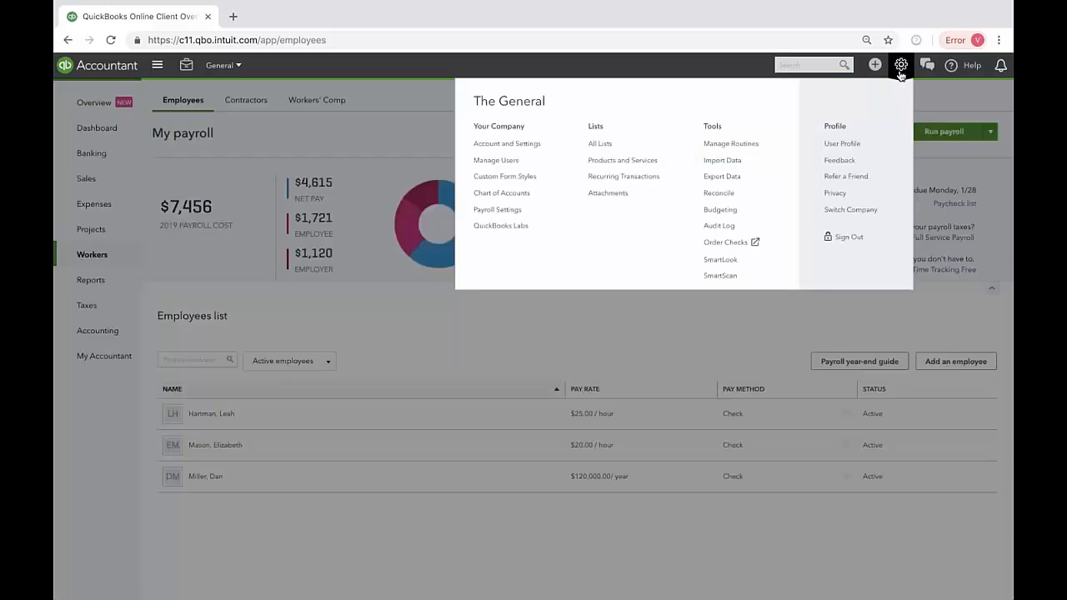
click(539, 216)
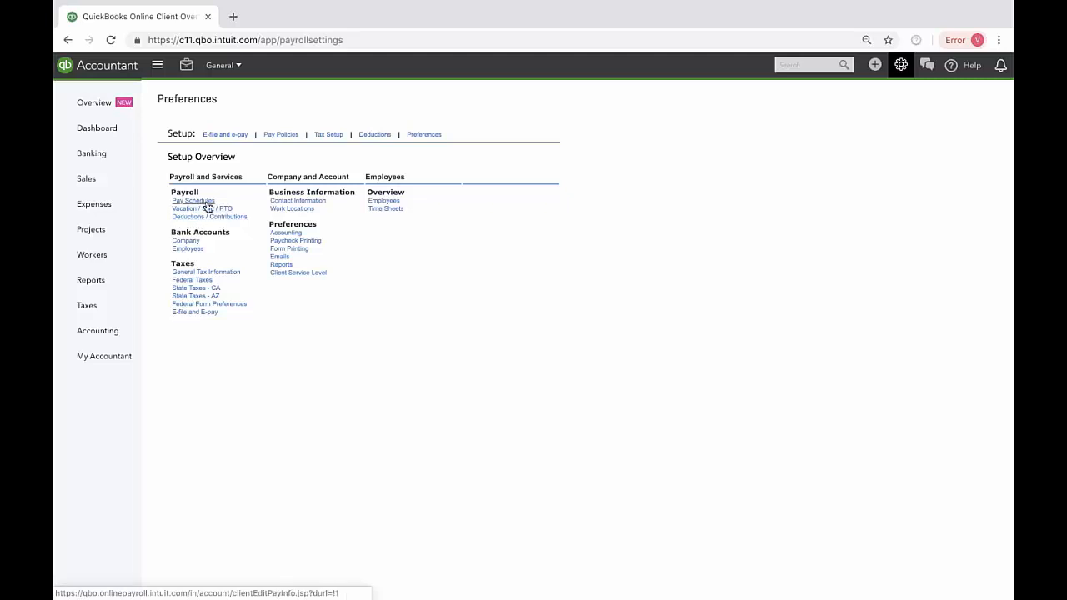
click(203, 200)
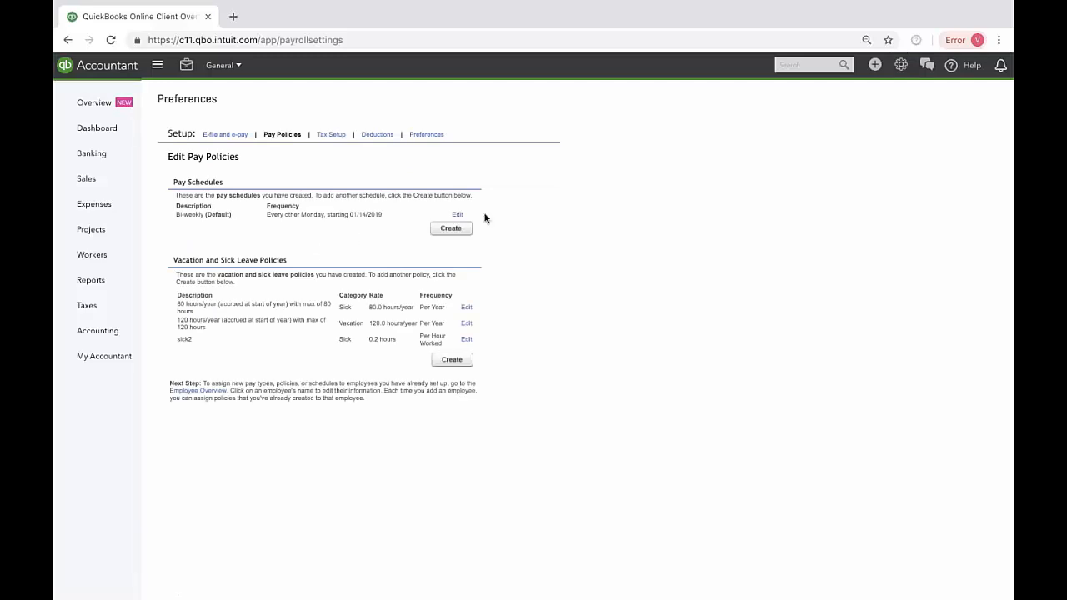
click(458, 215)
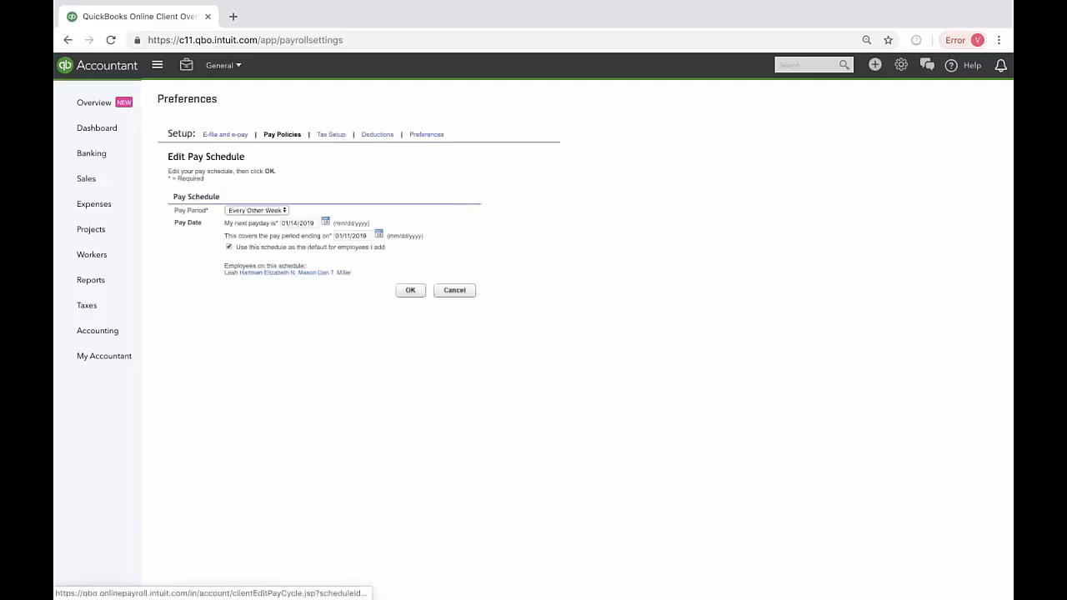
click(453, 291)
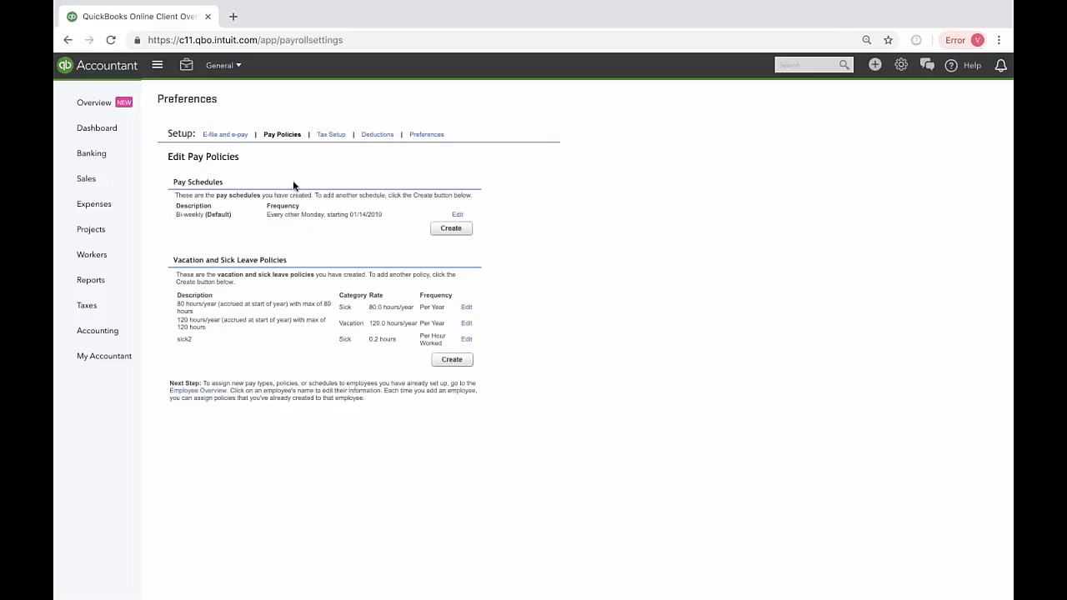
Step: Review the company's tax setup, its California state tax information, and the deductions and company contributions
click(340, 136)
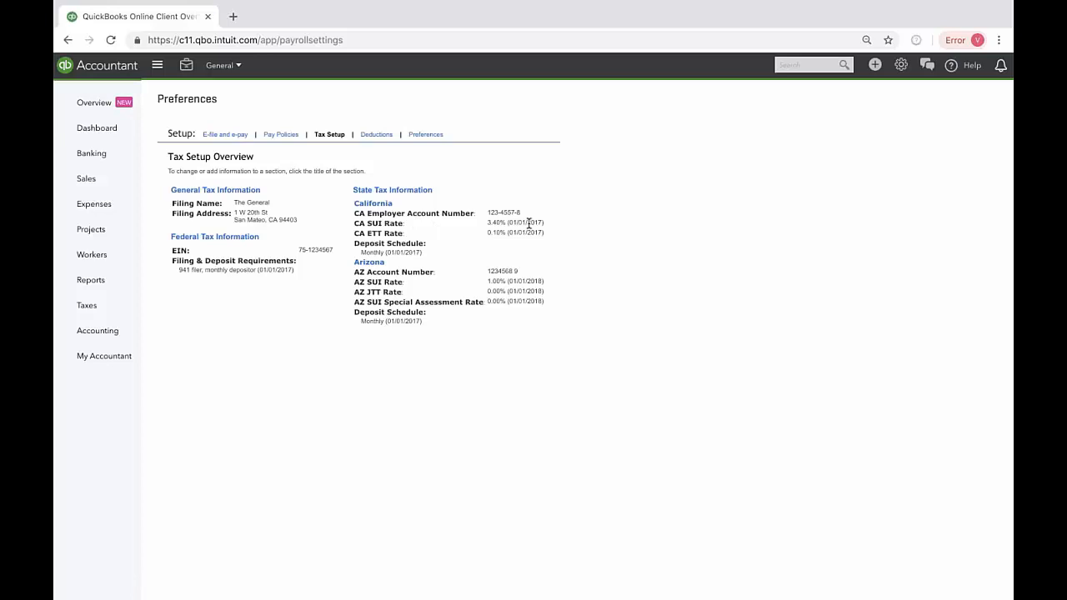
click(382, 207)
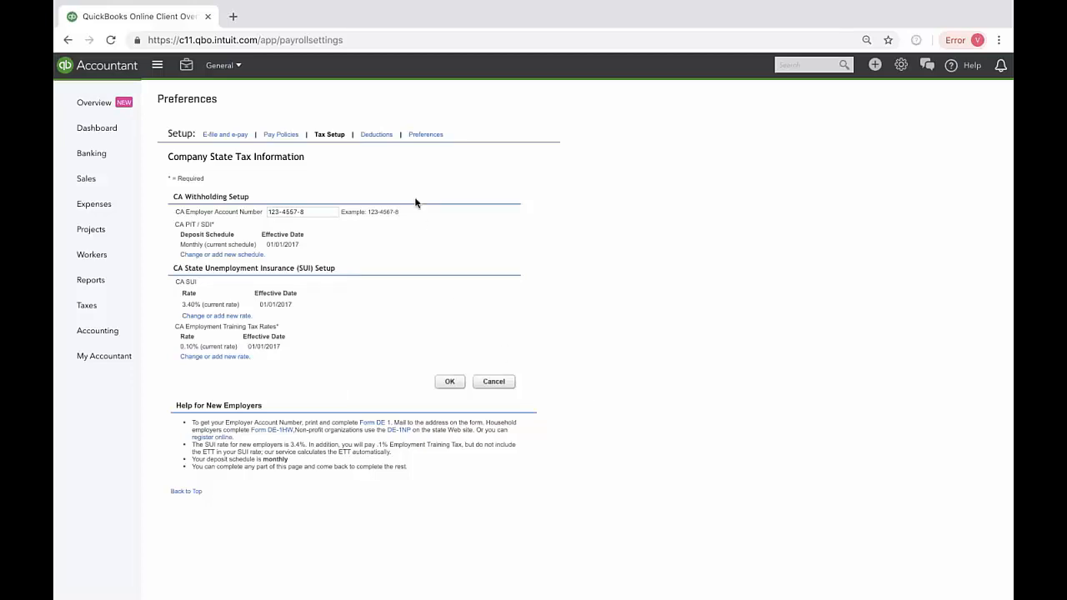
click(376, 134)
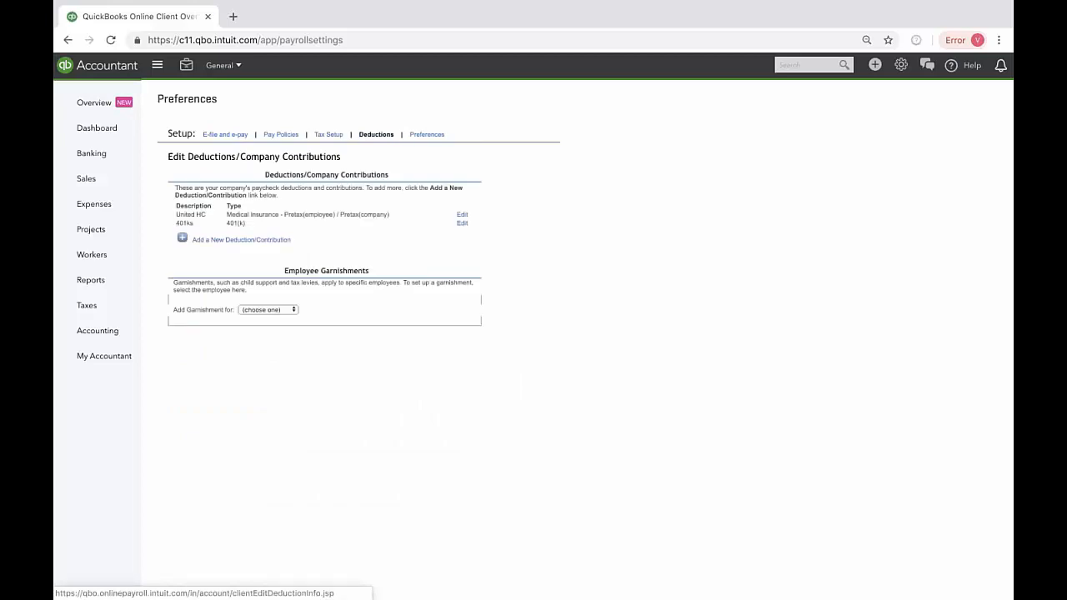
Step: Open the payroll accounting preferences and choose Checking as the bank account
click(430, 135)
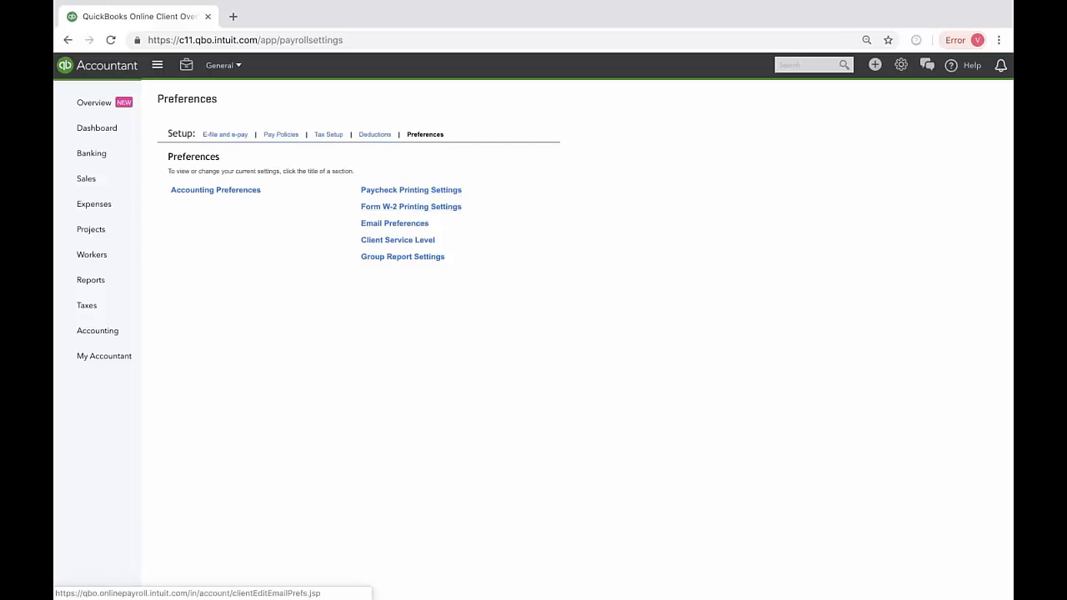
click(241, 191)
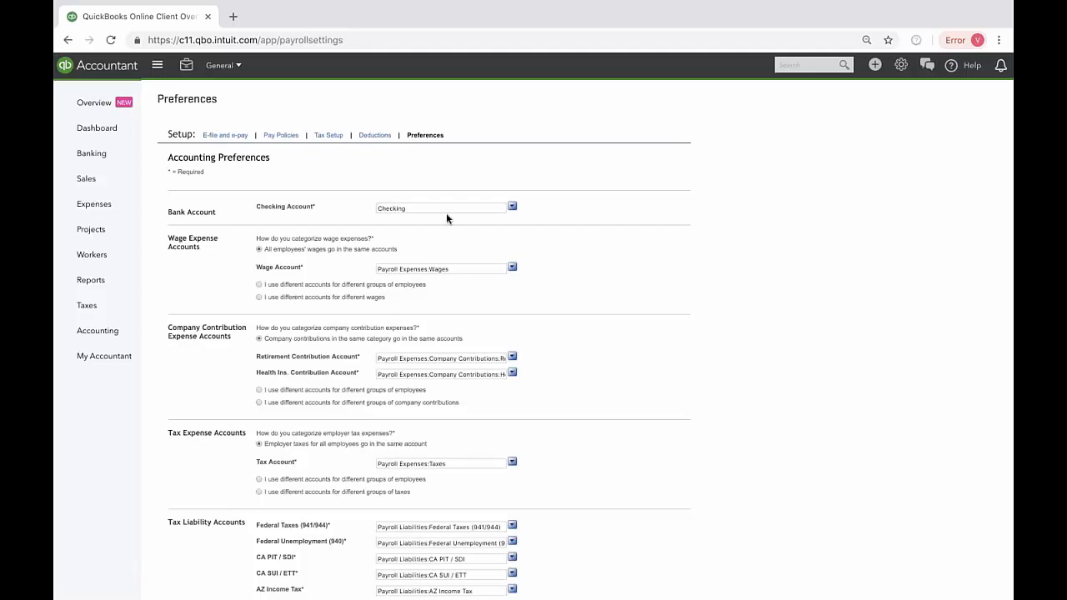
click(511, 208)
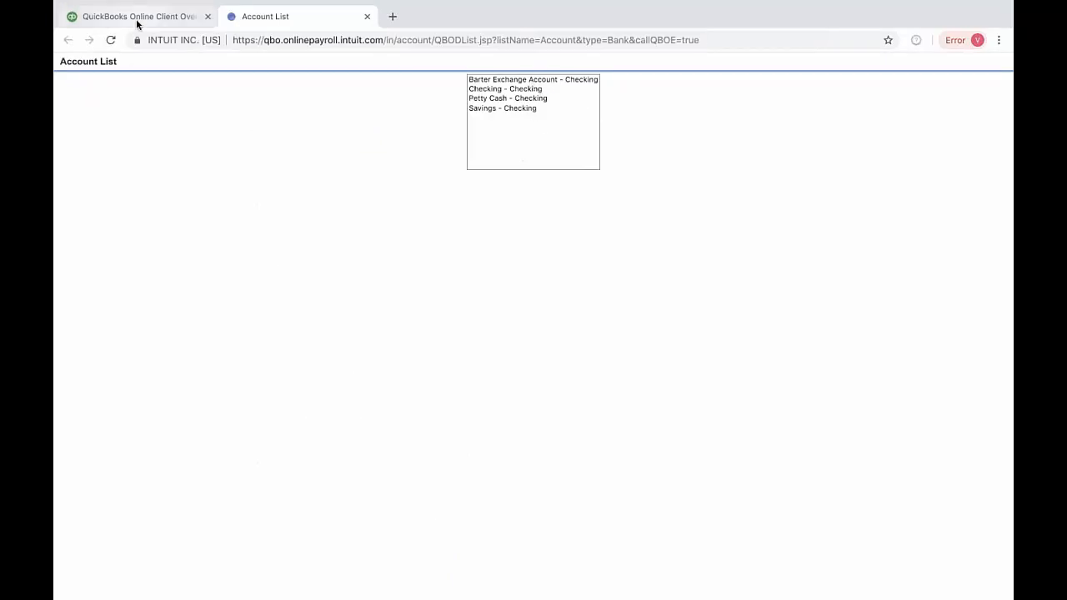
click(517, 89)
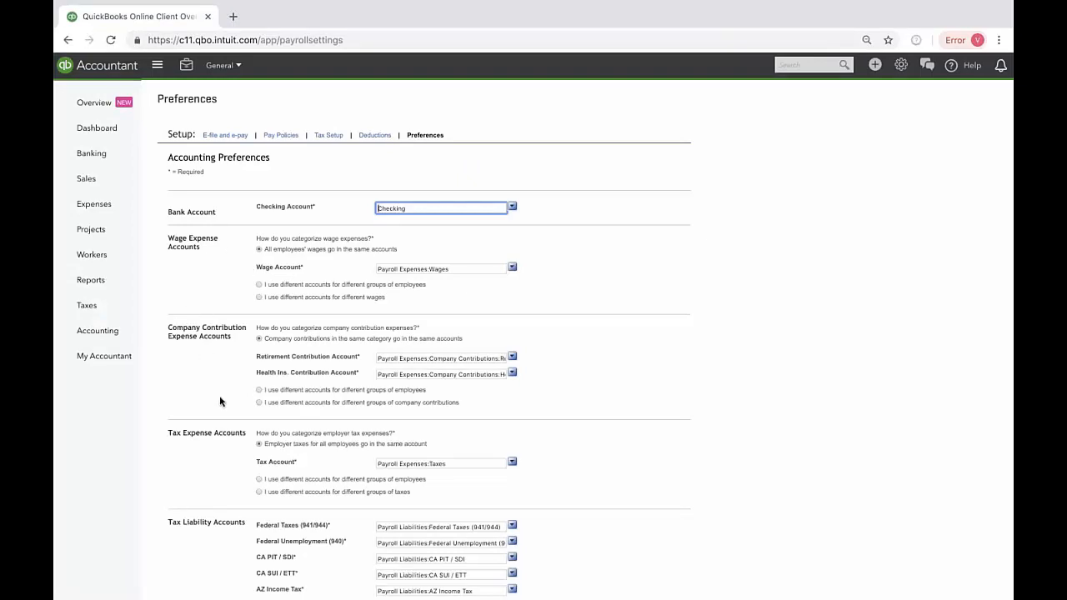
Step: Save the accounting preferences with the employee classes left blank, and review the account mapping summary
scroll(219, 399, down, 3)
scroll(220, 398, down, 1)
scroll(219, 398, up, 2)
scroll(219, 395, up, 2)
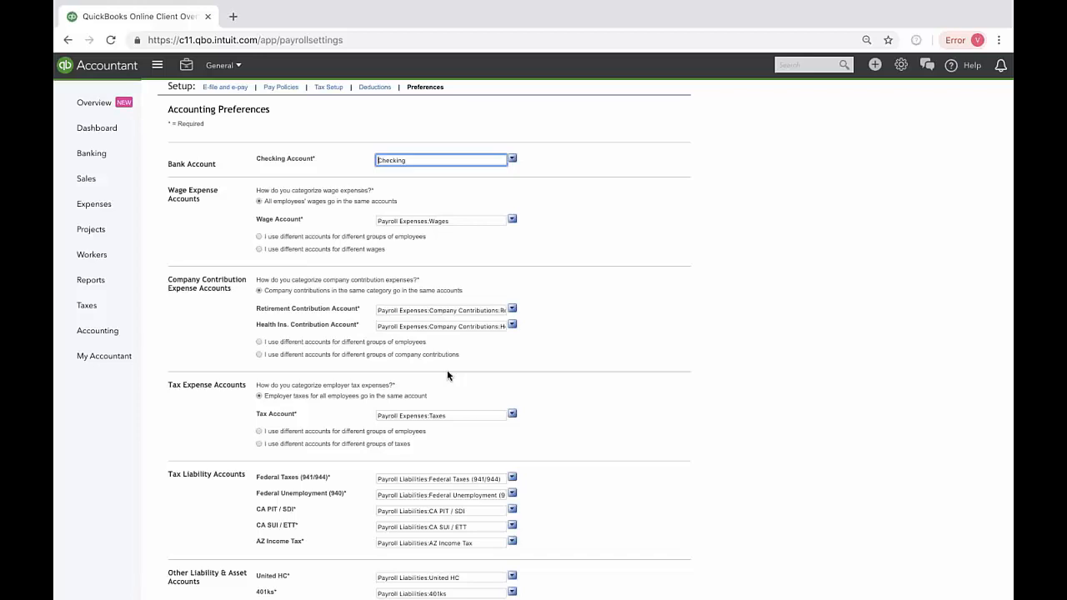
scroll(643, 483, down, 3)
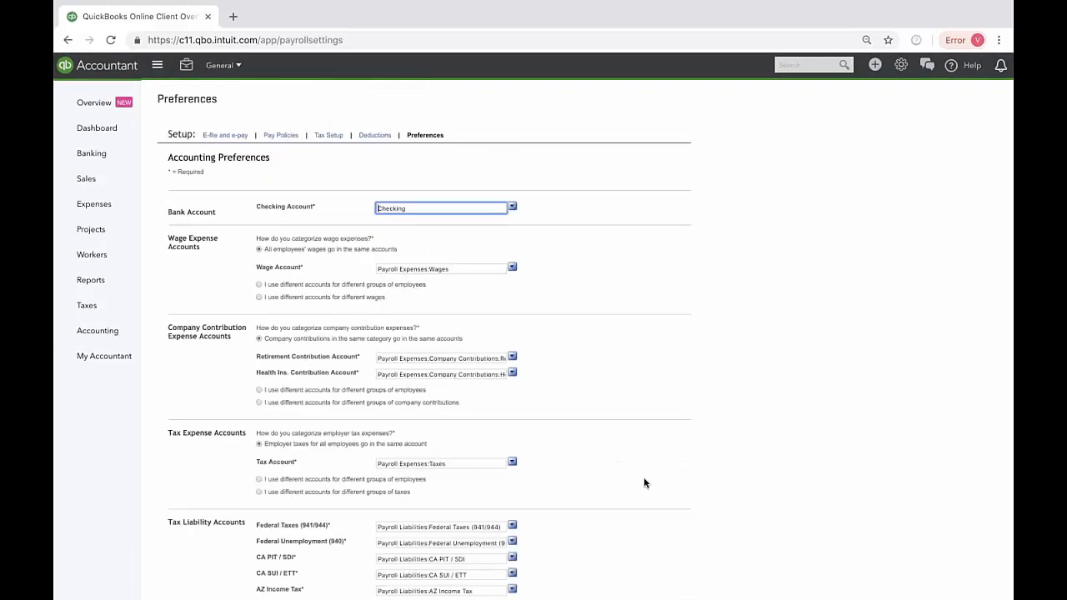
scroll(643, 483, down, 4)
click(632, 551)
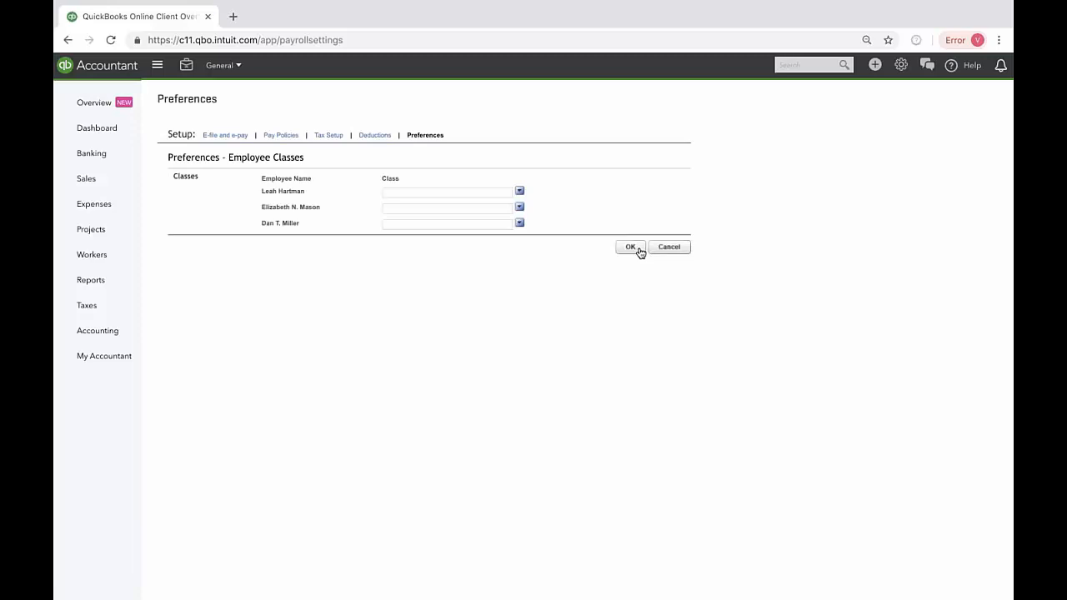
click(632, 248)
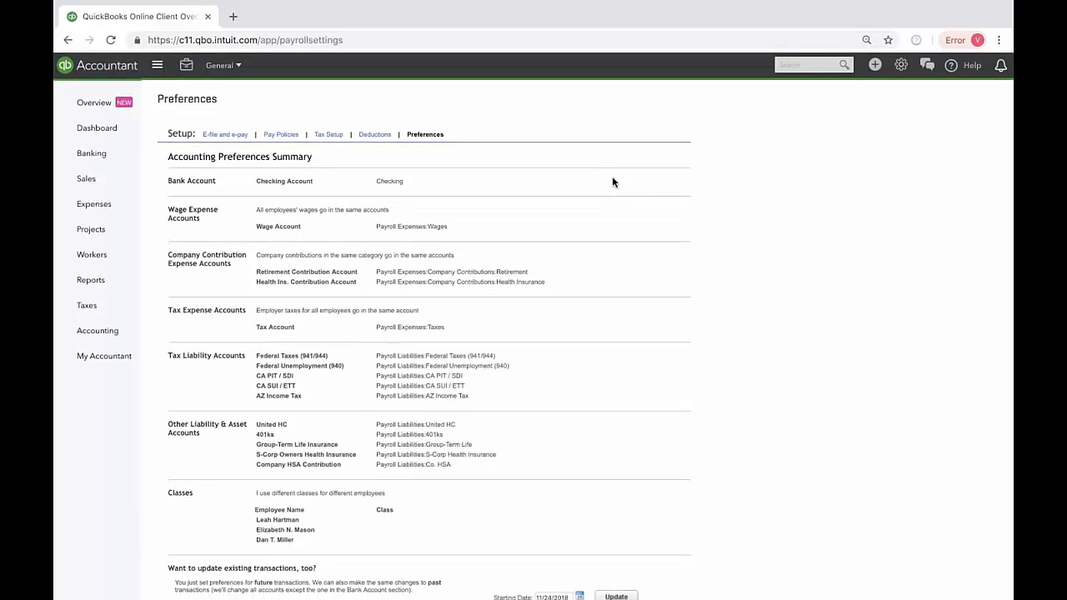
scroll(746, 282, down, 3)
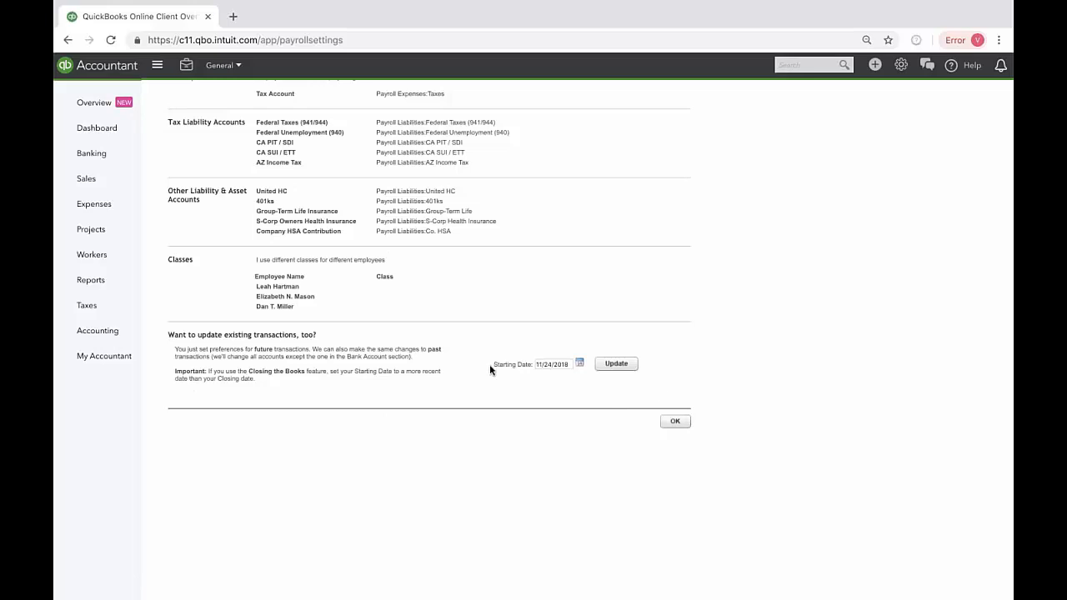
scroll(429, 314, up, 3)
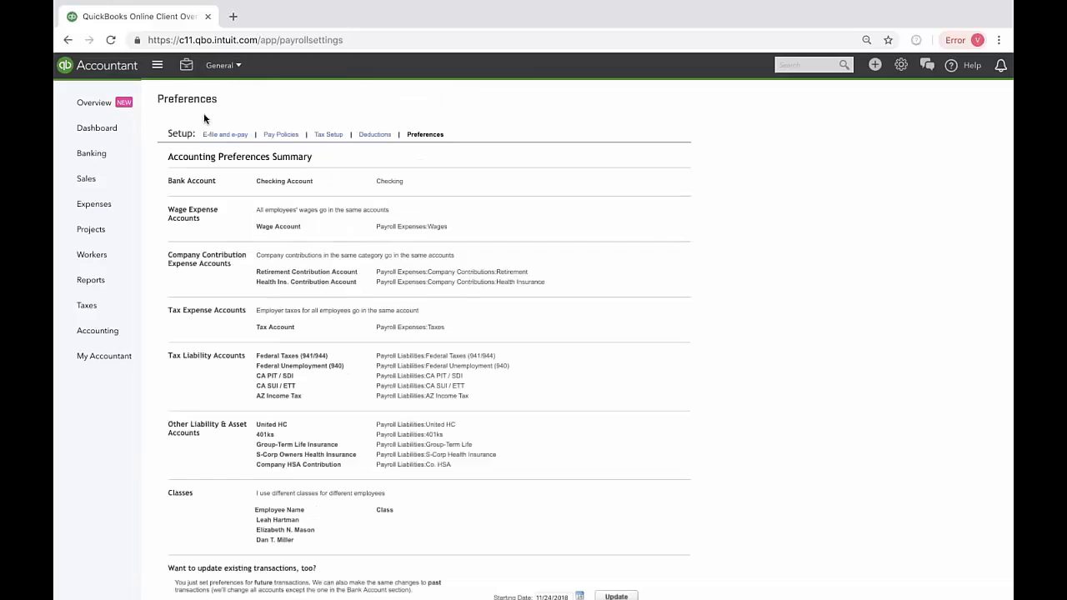
Step: Reopen the payroll settings overview and go back to the Employees page
click(108, 104)
click(900, 65)
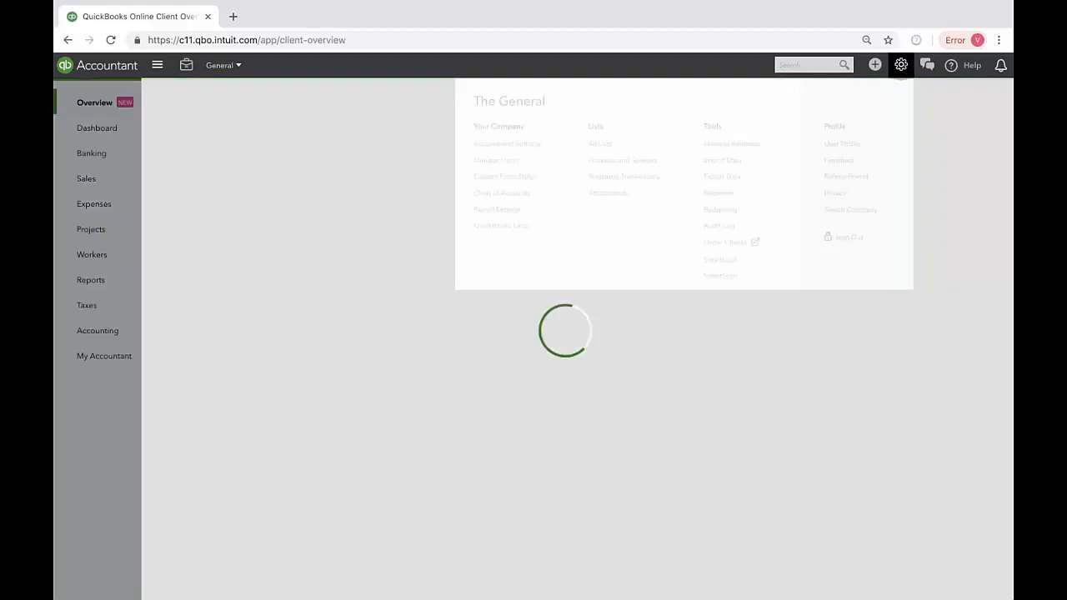
click(510, 211)
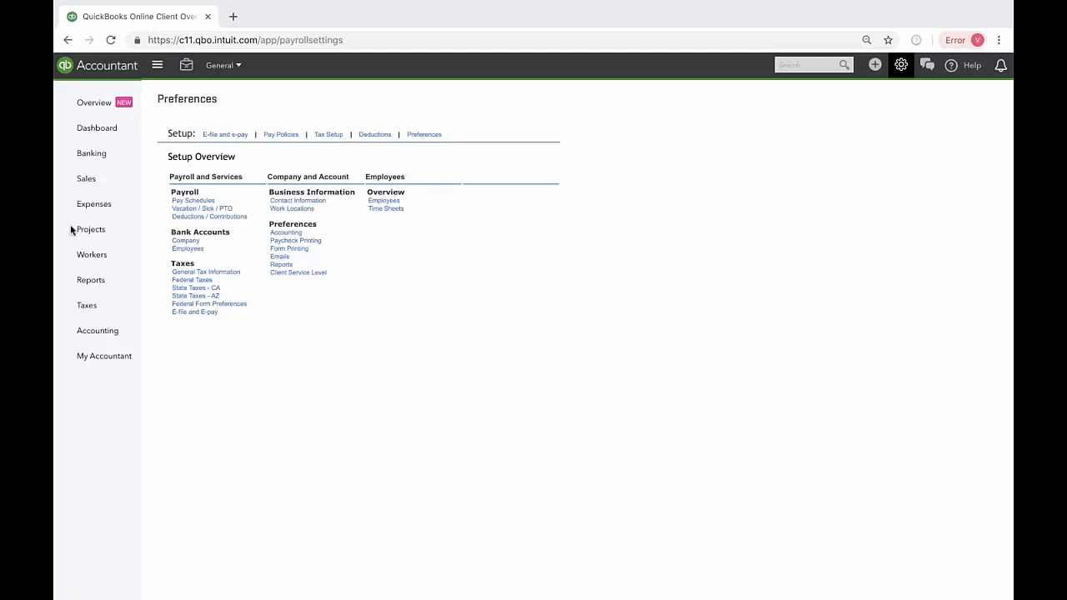
click(88, 254)
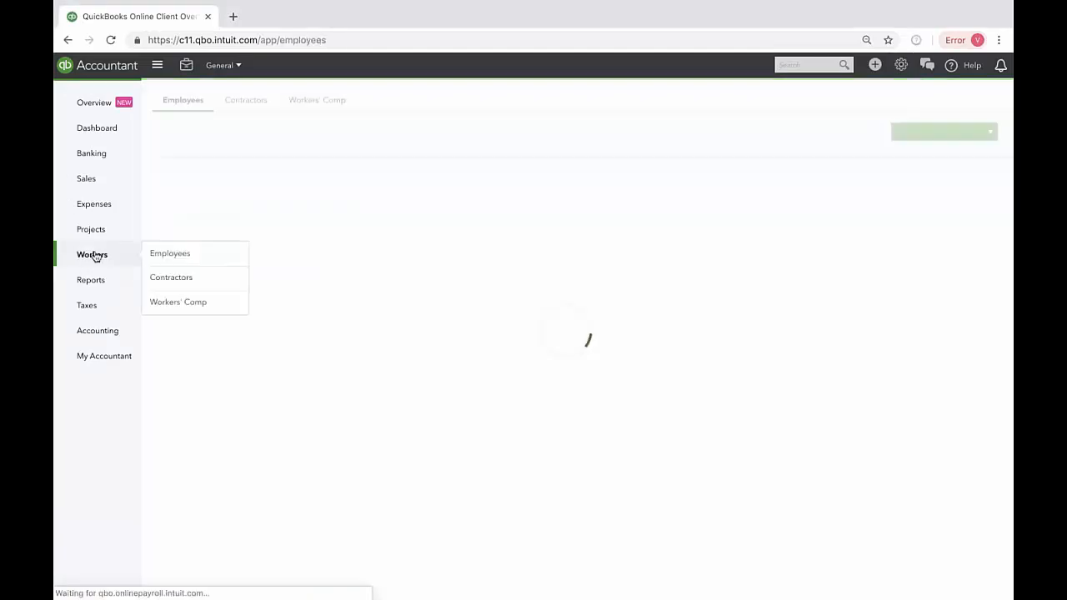
click(165, 255)
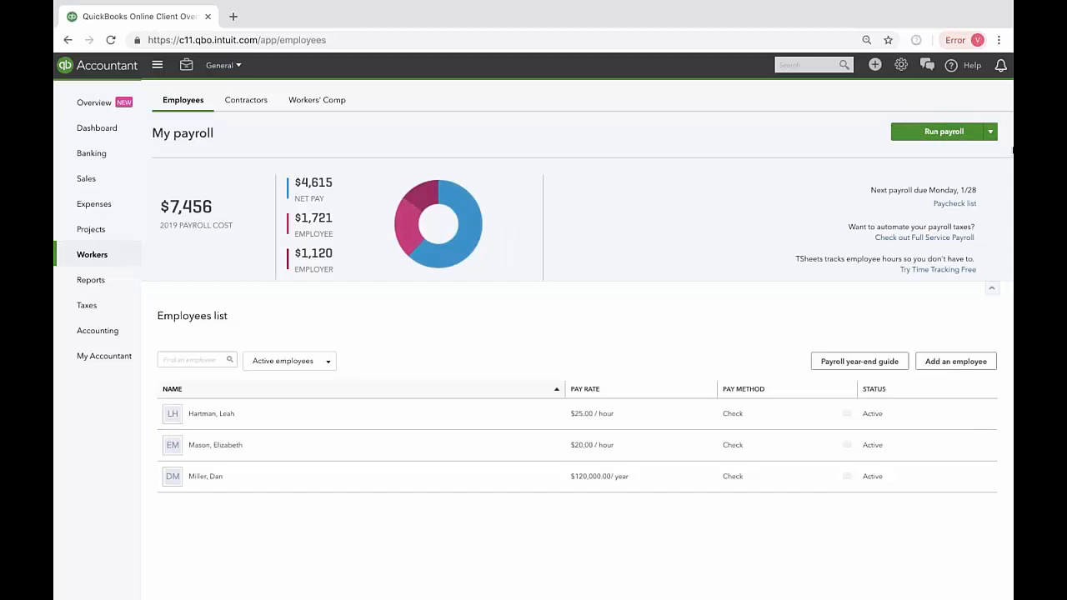
Step: Open a bonus-only payroll run to view the bonus entry options, and close it
click(992, 134)
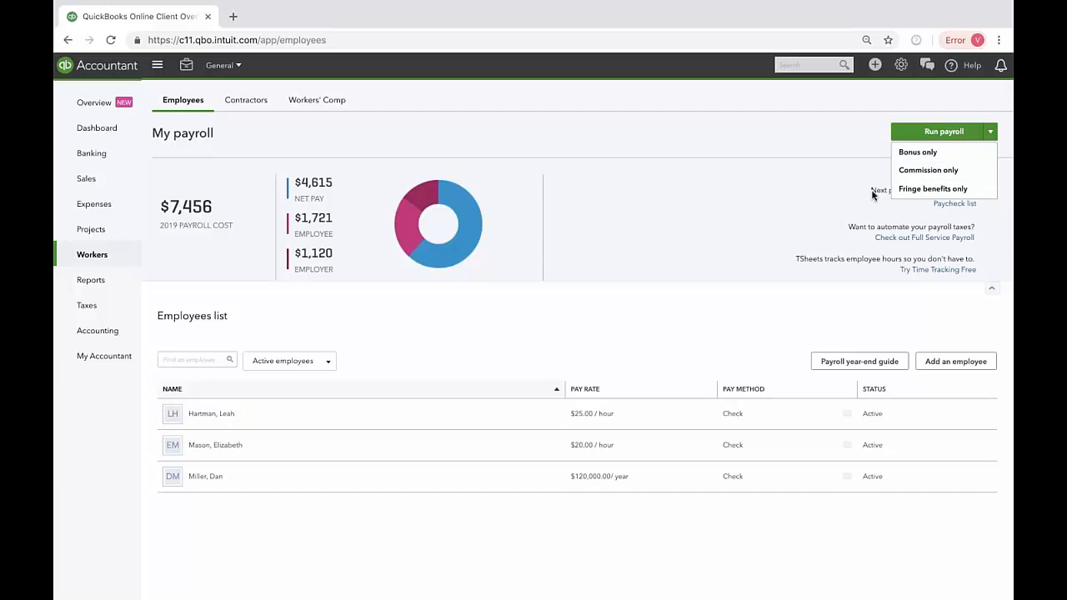
click(941, 152)
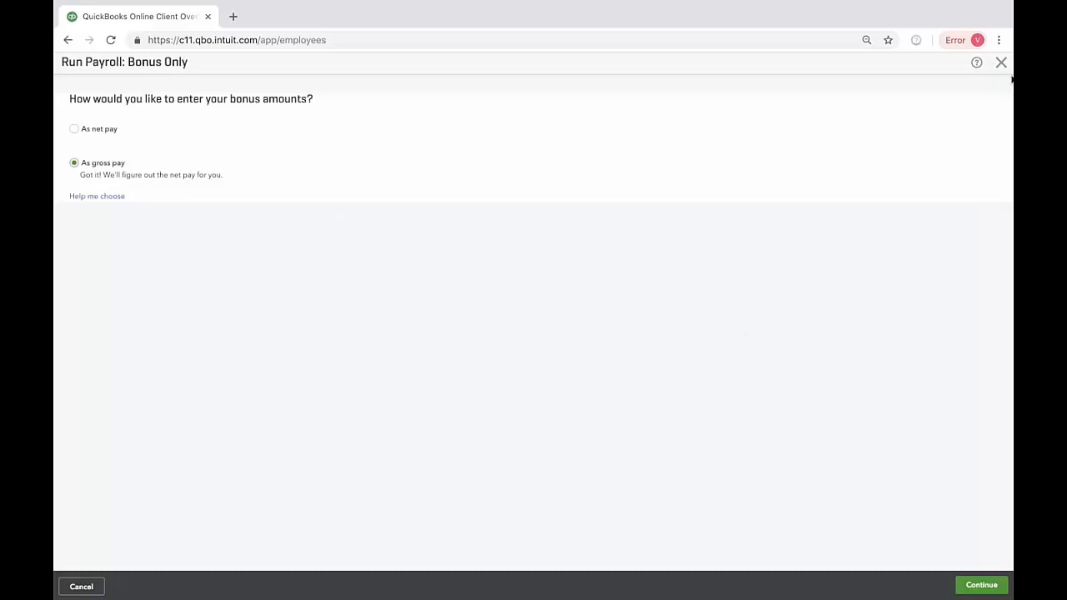
click(1001, 63)
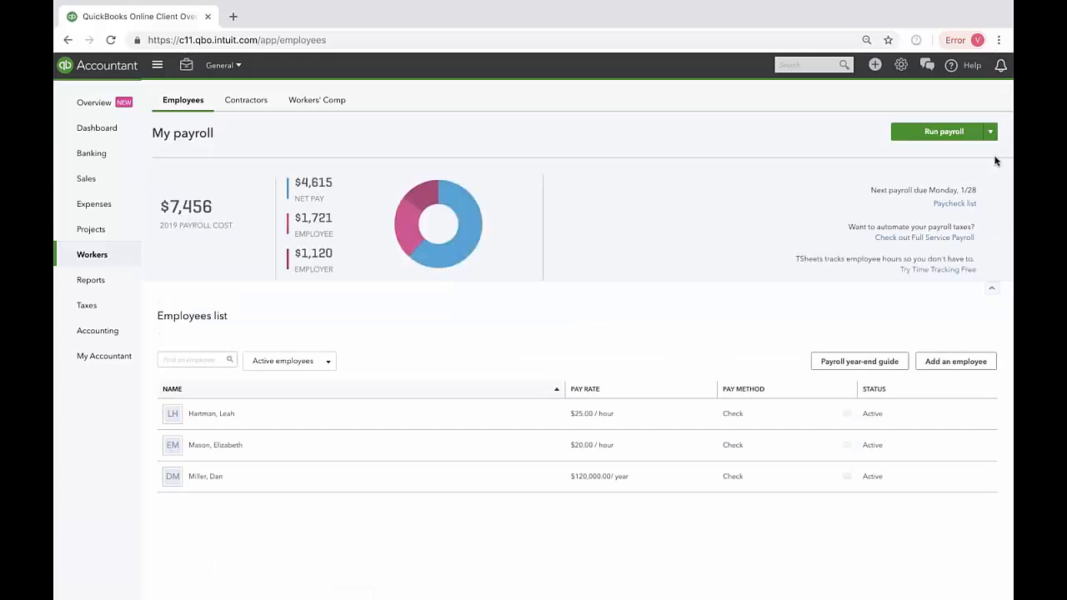
Step: Start the bi-weekly payroll run and view the salary options for the salaried employee without changing them
click(931, 144)
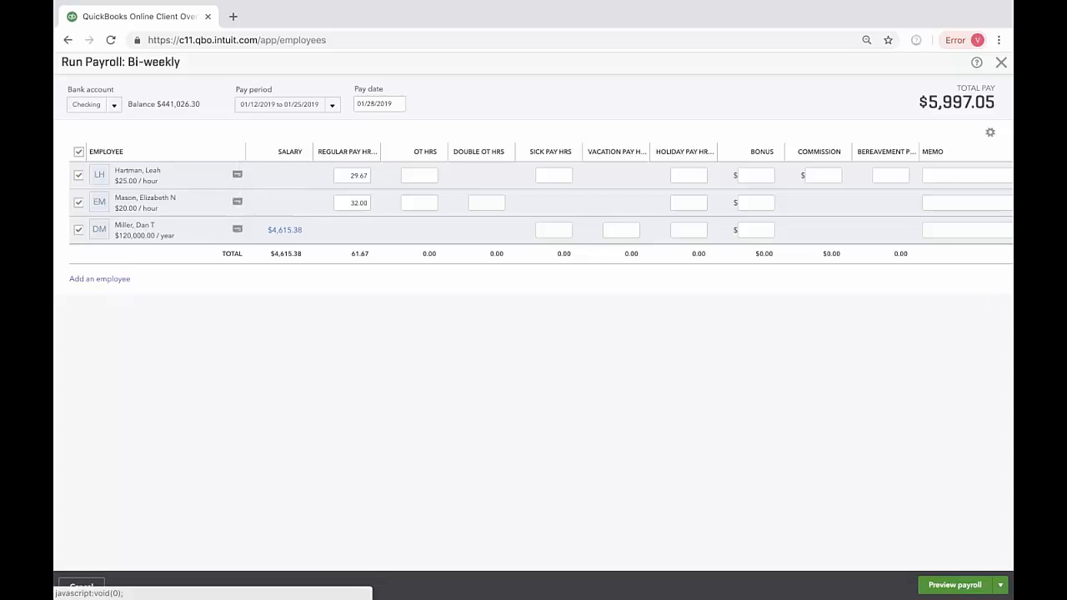
click(284, 232)
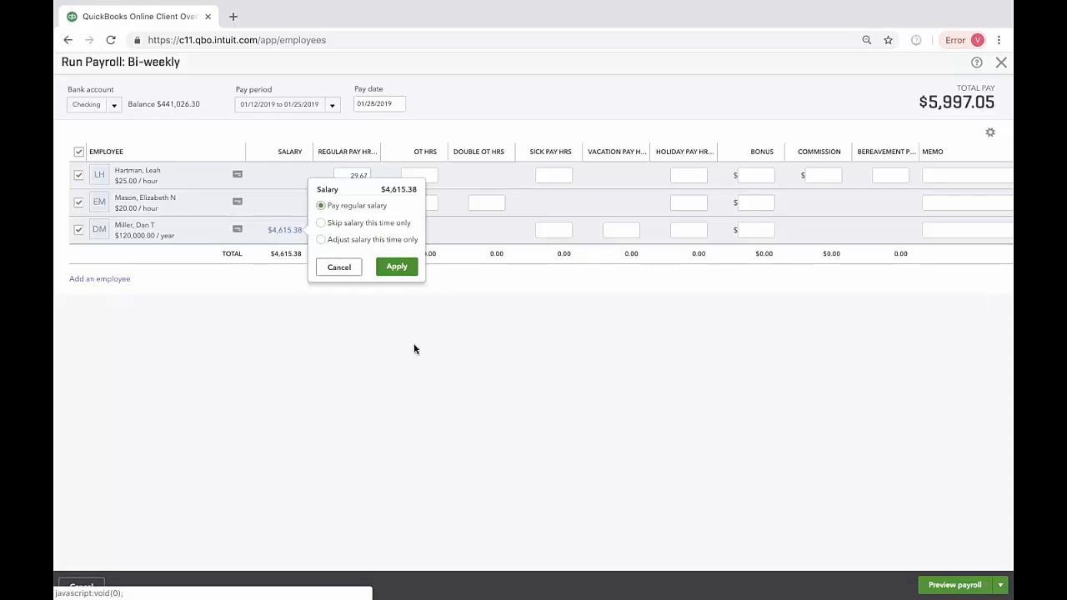
click(429, 388)
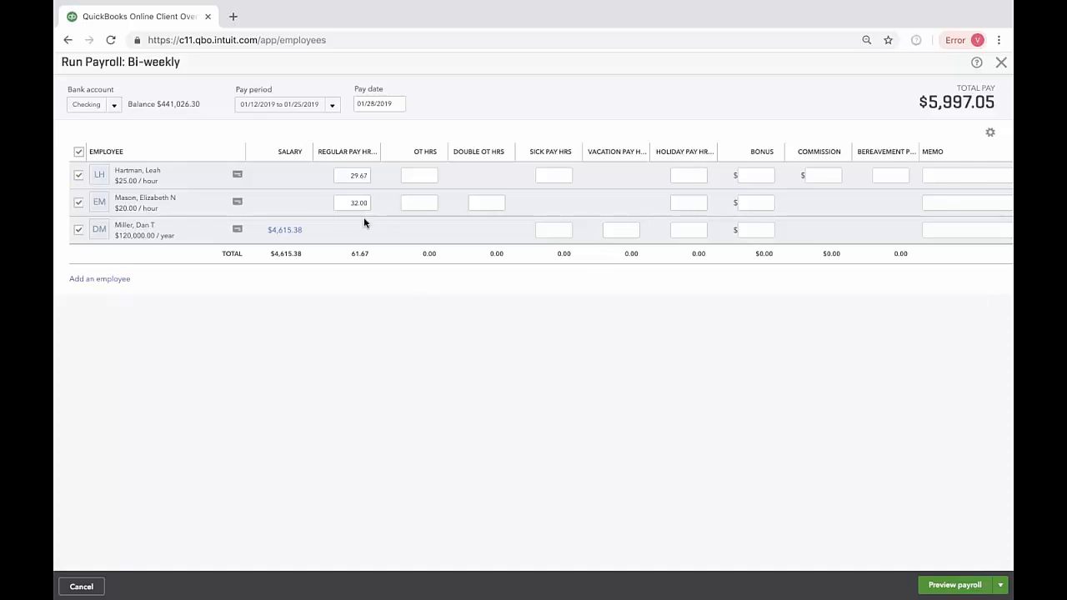
Step: Examine the overtime, bonus, memo and total pay columns of the bi-weekly payroll grid
click(421, 173)
key(BackSpace)
key(BackSpace)
click(759, 175)
scroll(901, 221, right, 2)
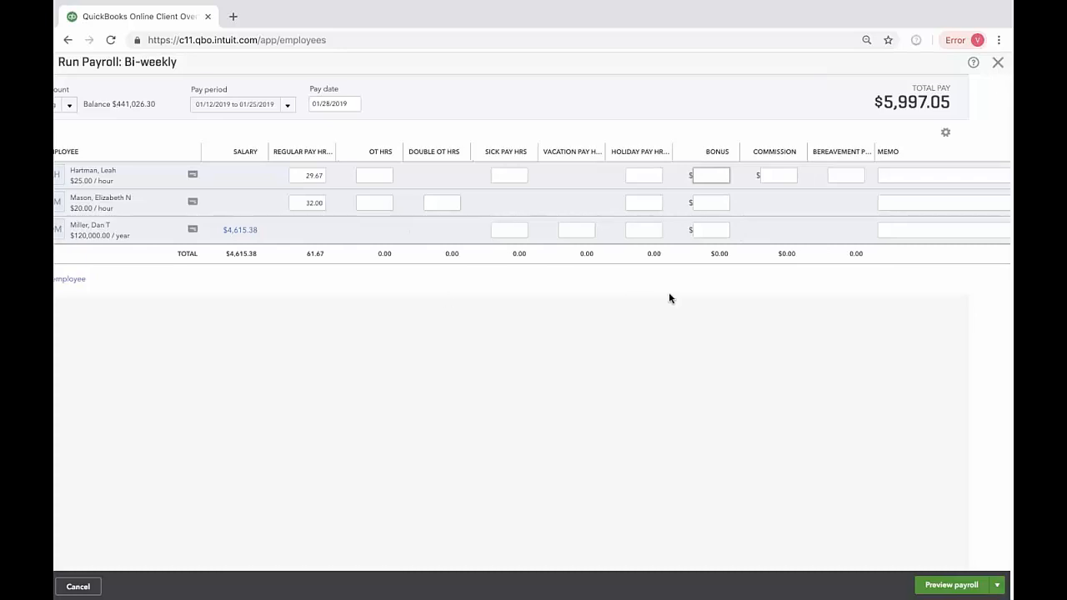
scroll(751, 237, right, 3)
scroll(751, 235, right, 1)
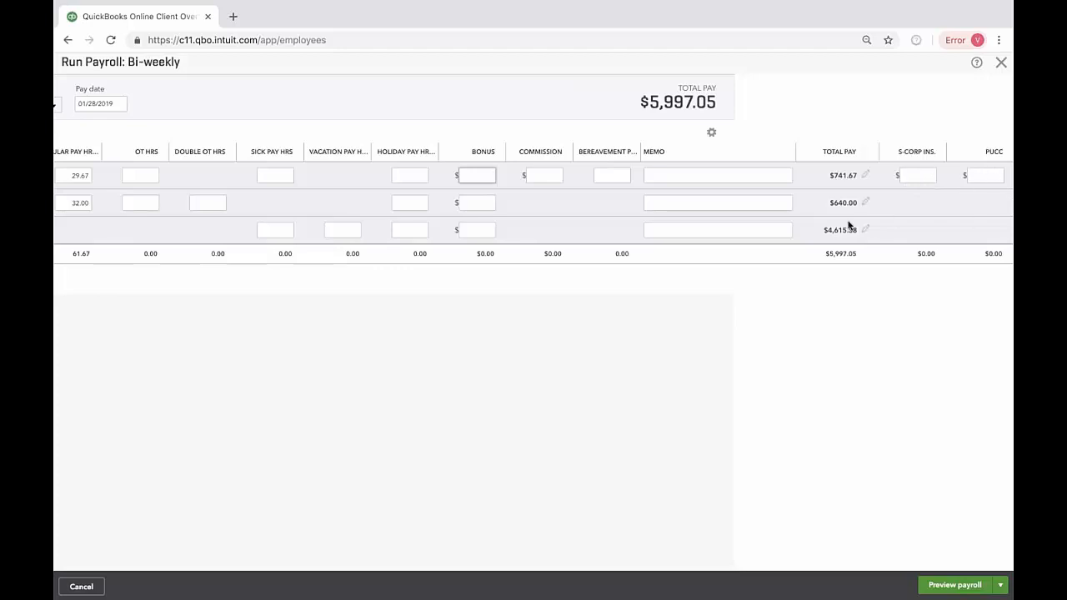
scroll(816, 230, left, 3)
scroll(816, 230, right, 3)
scroll(816, 230, left, 4)
scroll(815, 230, right, 4)
scroll(817, 230, left, 5)
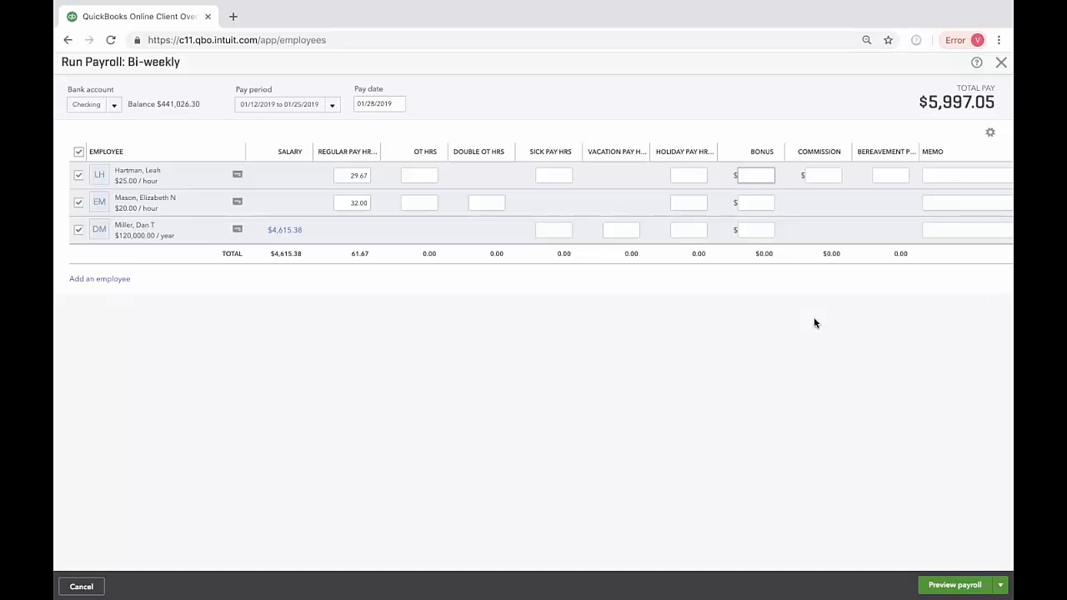
scroll(766, 318, right, 2)
scroll(766, 318, left, 2)
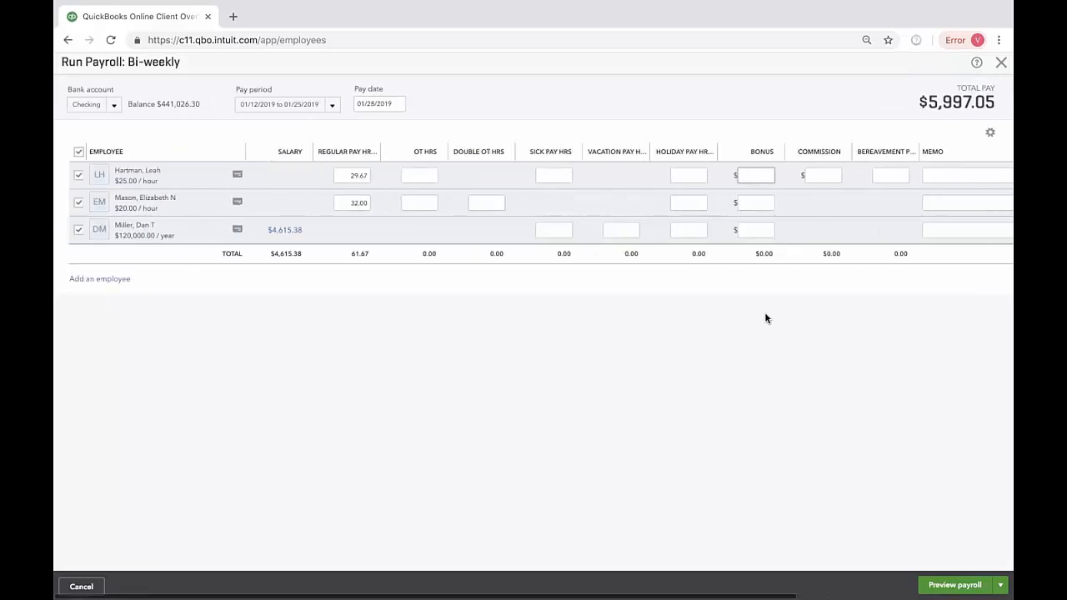
scroll(765, 314, right, 3)
scroll(764, 314, left, 3)
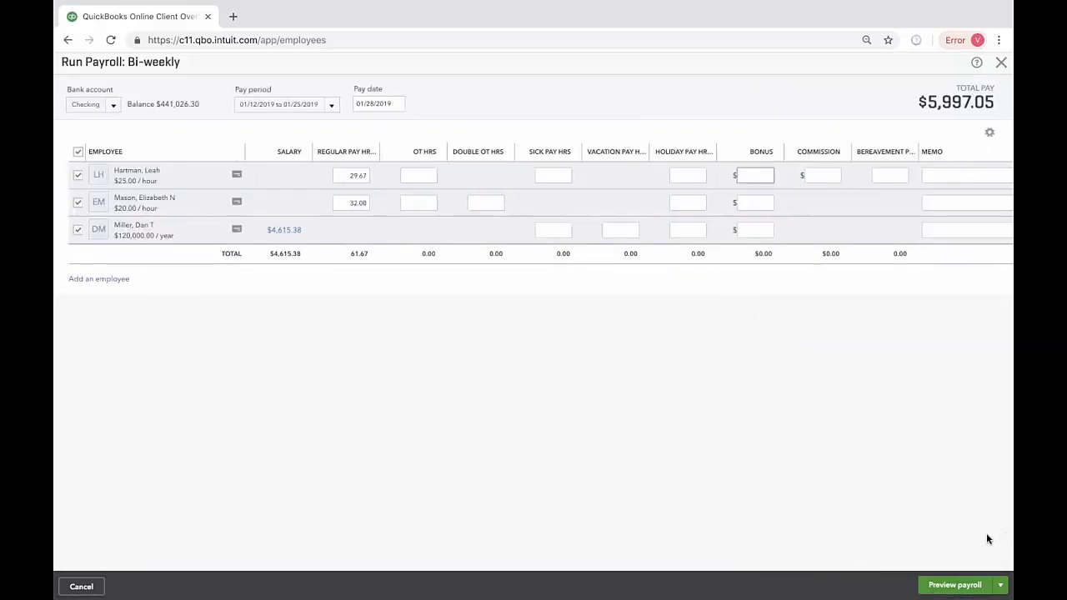
scroll(969, 511, right, 3)
scroll(969, 512, right, 1)
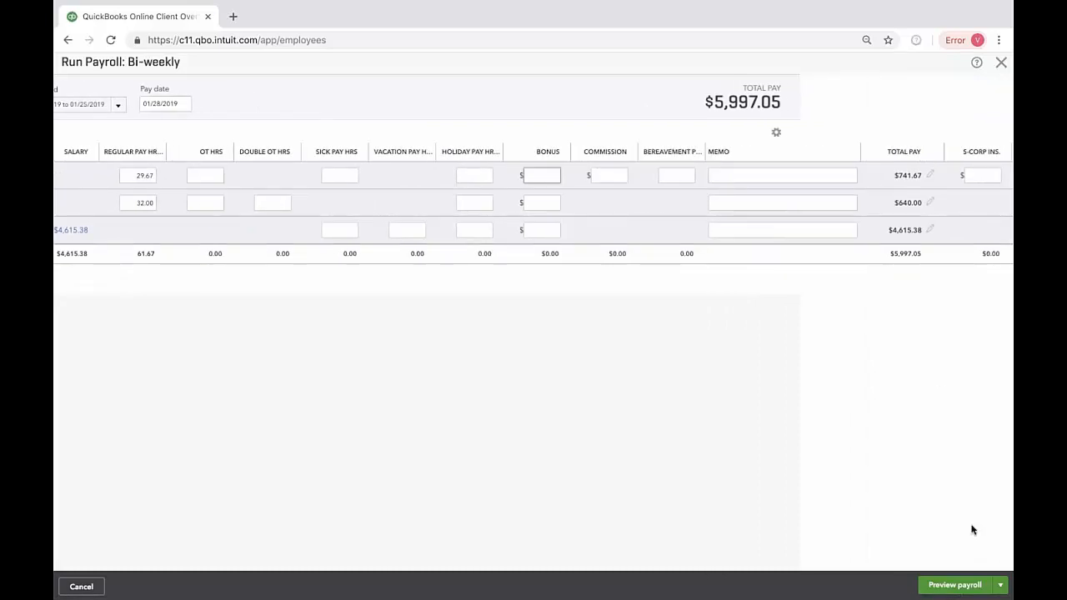
Step: Open the first hourly employee's paycheck details and examine the pay types and employee taxes
click(969, 585)
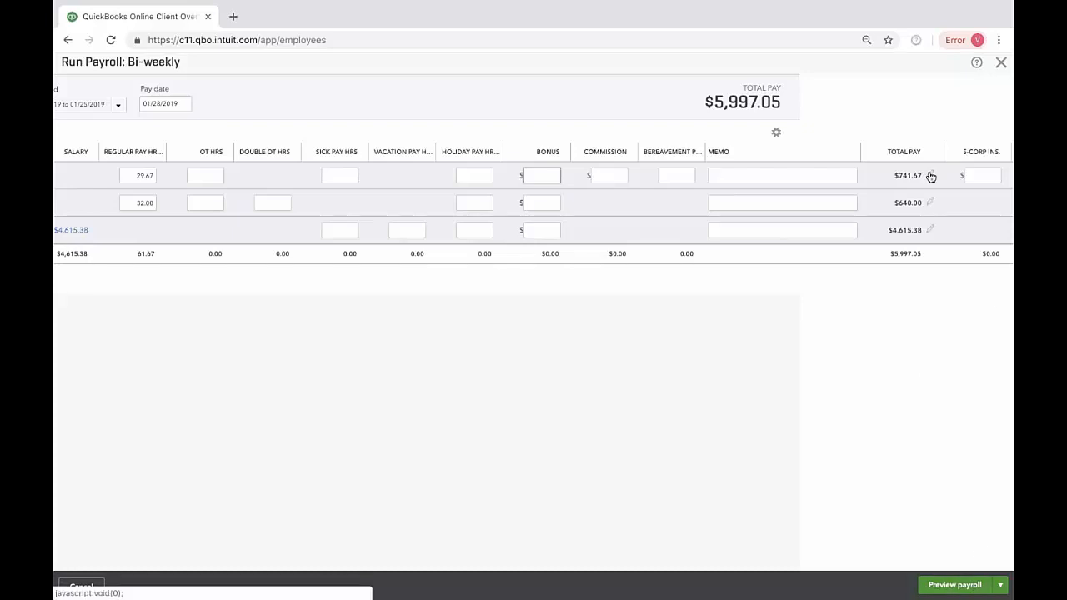
scroll(930, 176, right, 1)
click(890, 177)
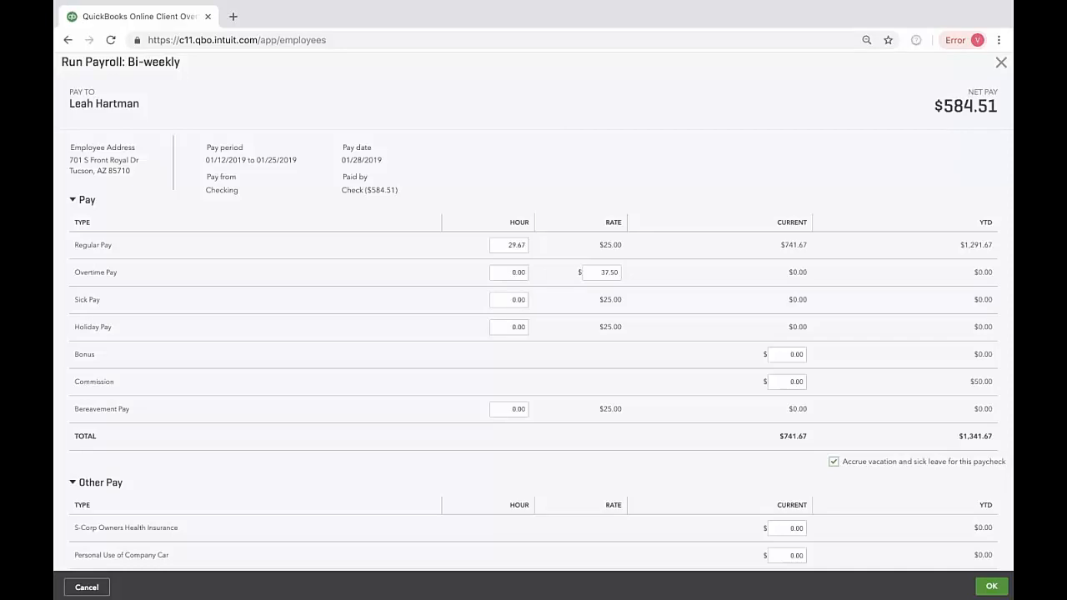
scroll(579, 392, down, 3)
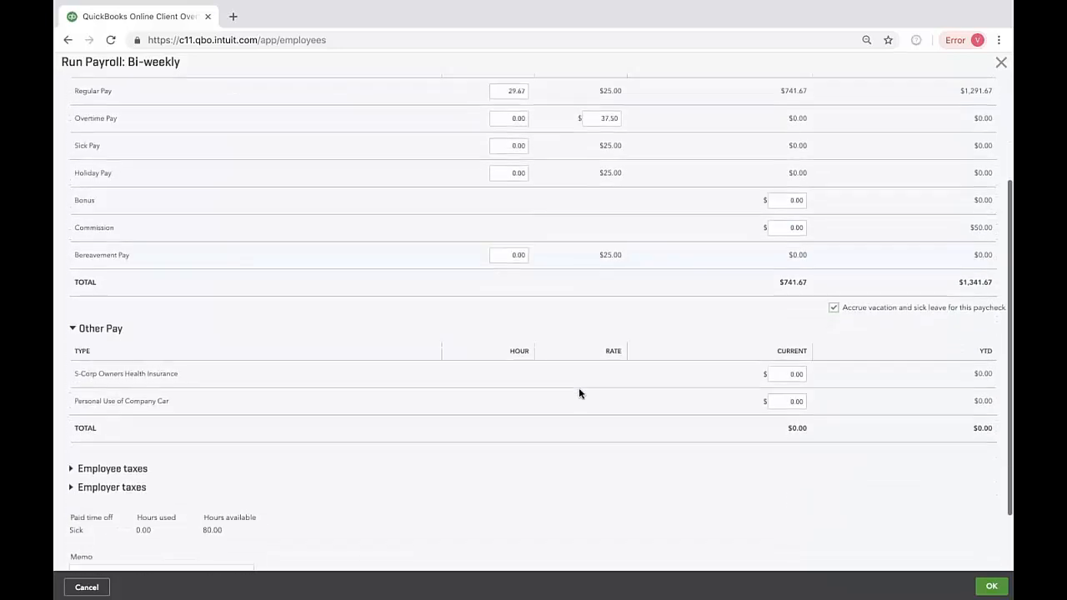
click(72, 472)
scroll(71, 475, down, 2)
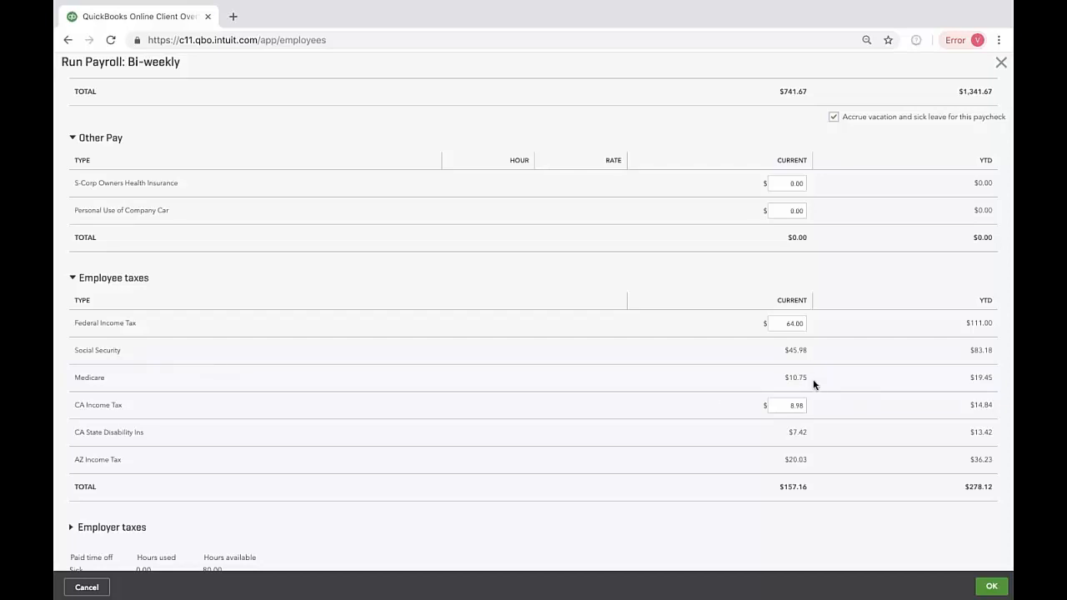
scroll(813, 381, down, 1)
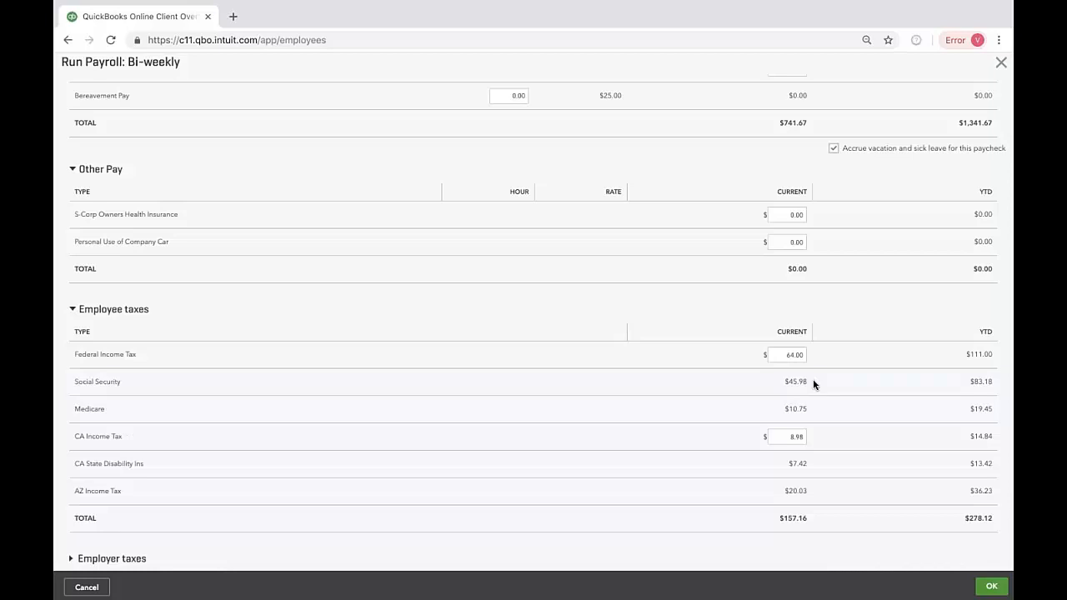
Step: Expand the employer taxes on the paycheck, review them, and accept the paycheck details
scroll(813, 384, down, 2)
click(104, 490)
scroll(167, 500, down, 3)
scroll(190, 508, up, 5)
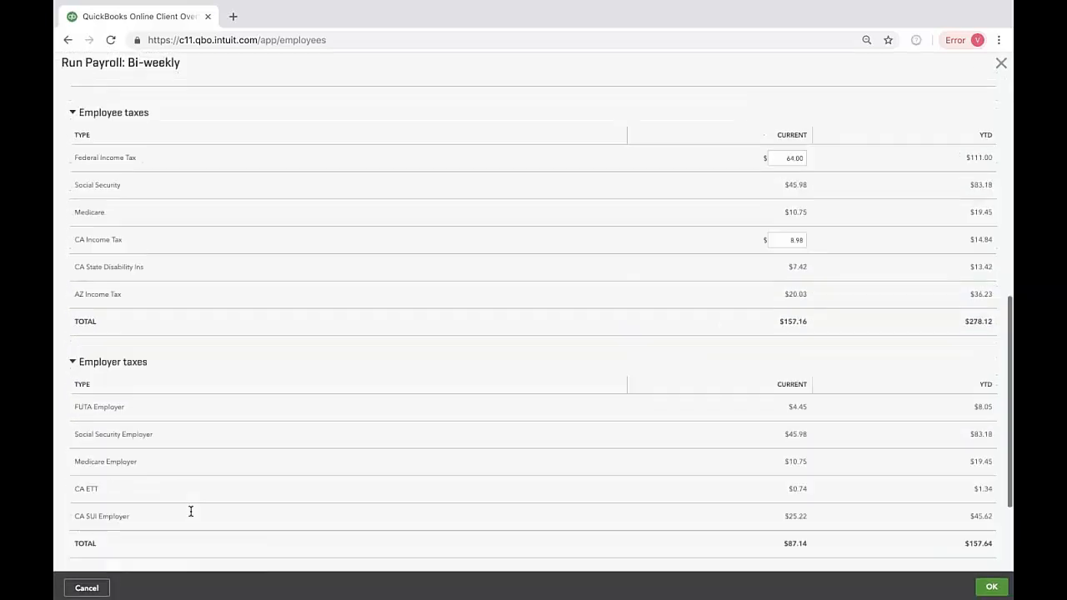
scroll(162, 280, up, 3)
scroll(317, 449, down, 2)
scroll(318, 449, down, 7)
scroll(317, 447, up, 9)
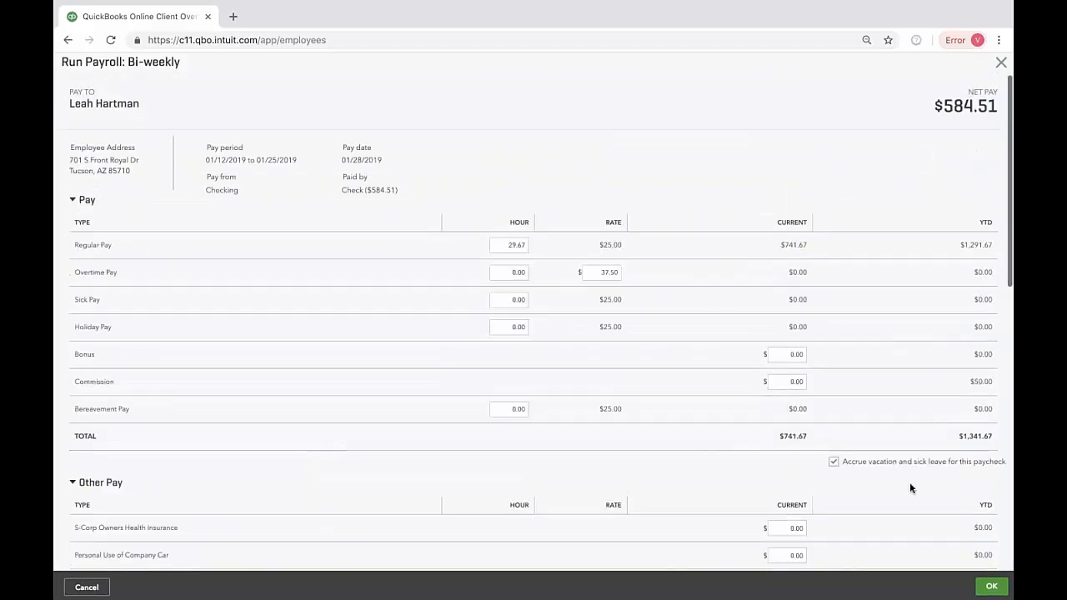
click(995, 584)
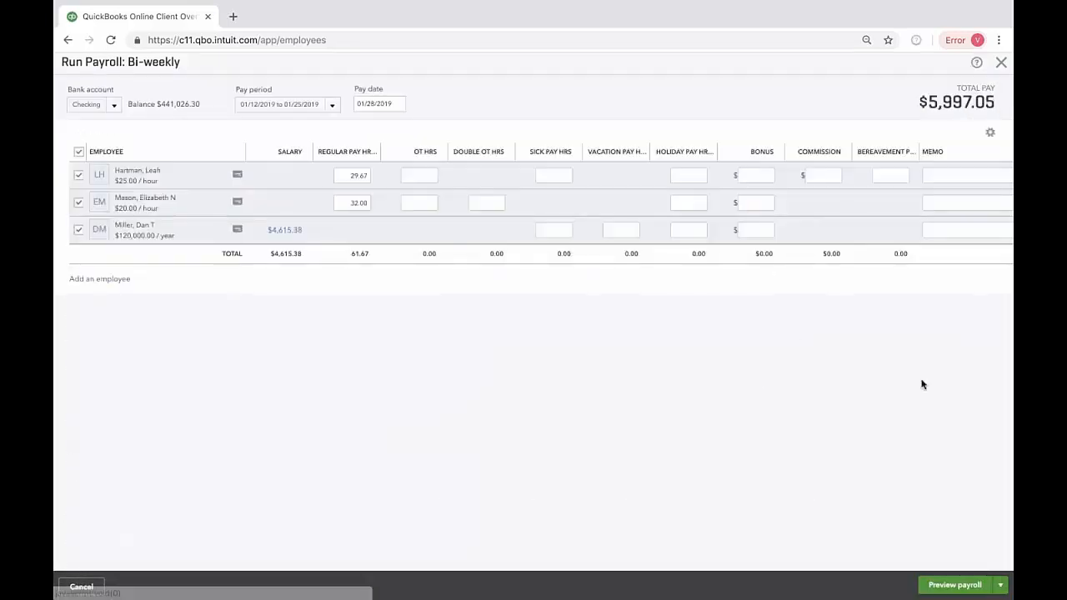
Step: Preview the bi-weekly payroll on the review page and submit it
click(958, 586)
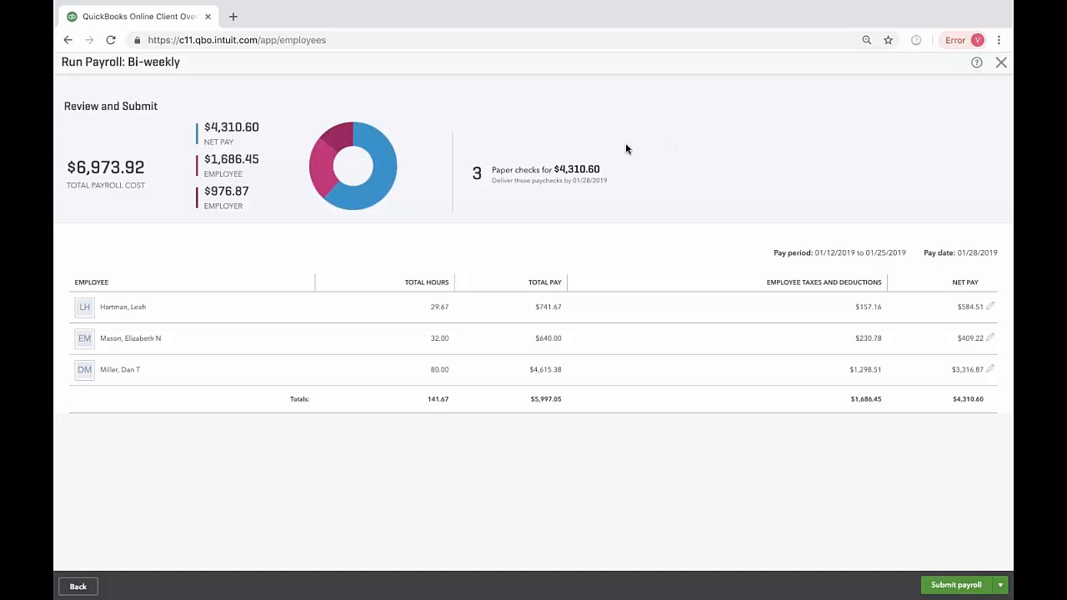
mouse_move(369, 1)
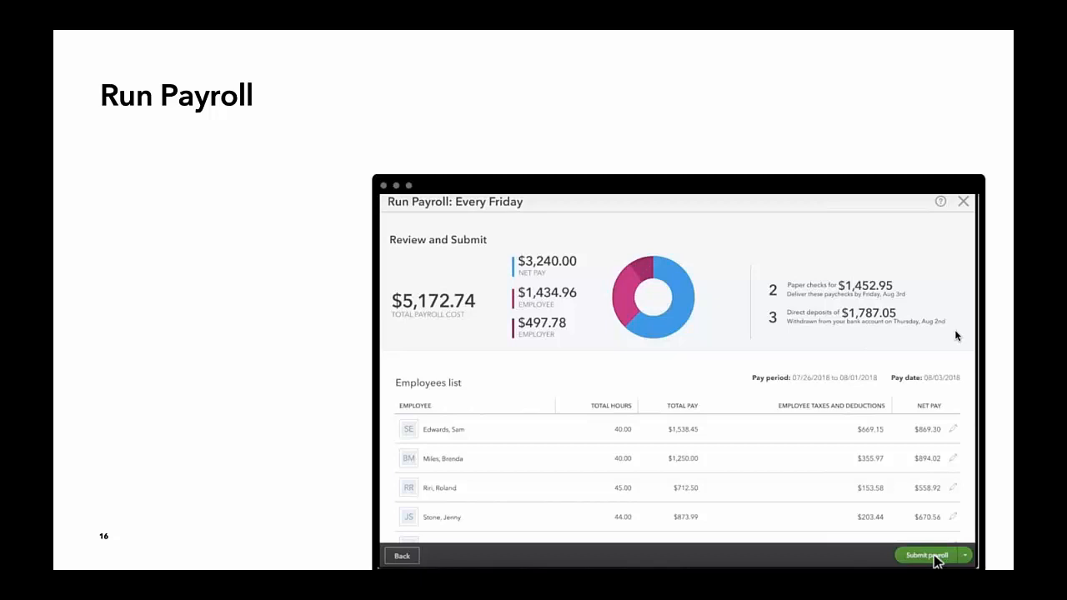
key(Escape)
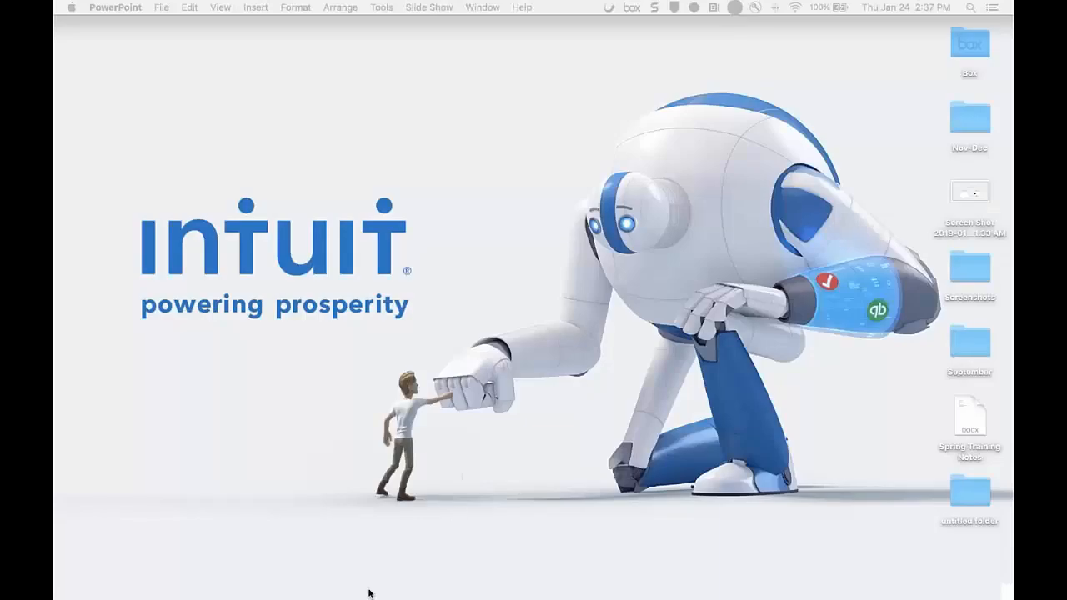
click(315, 588)
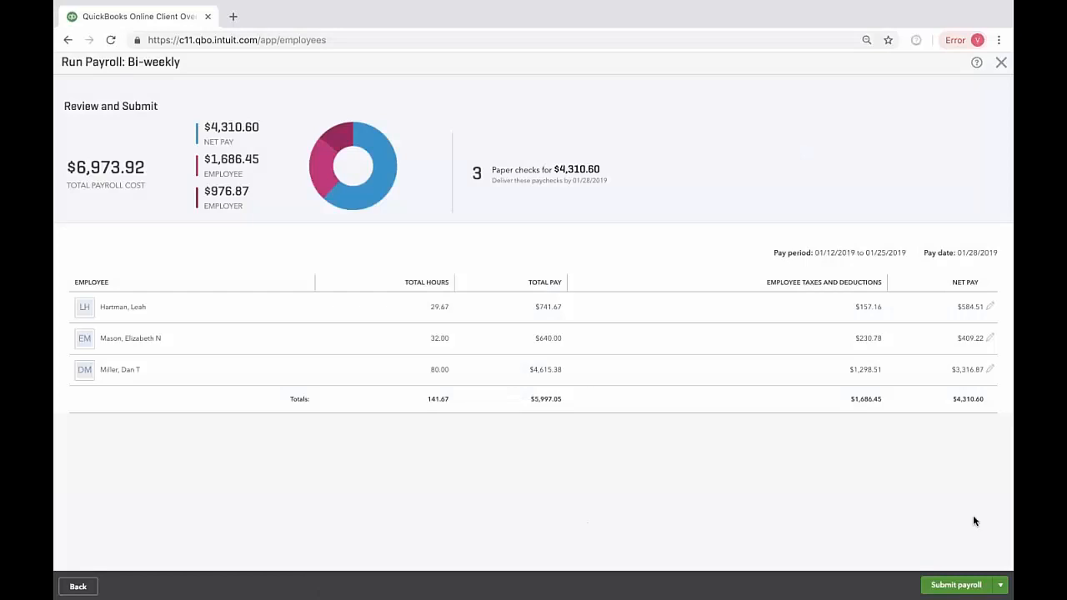
click(1004, 587)
click(960, 584)
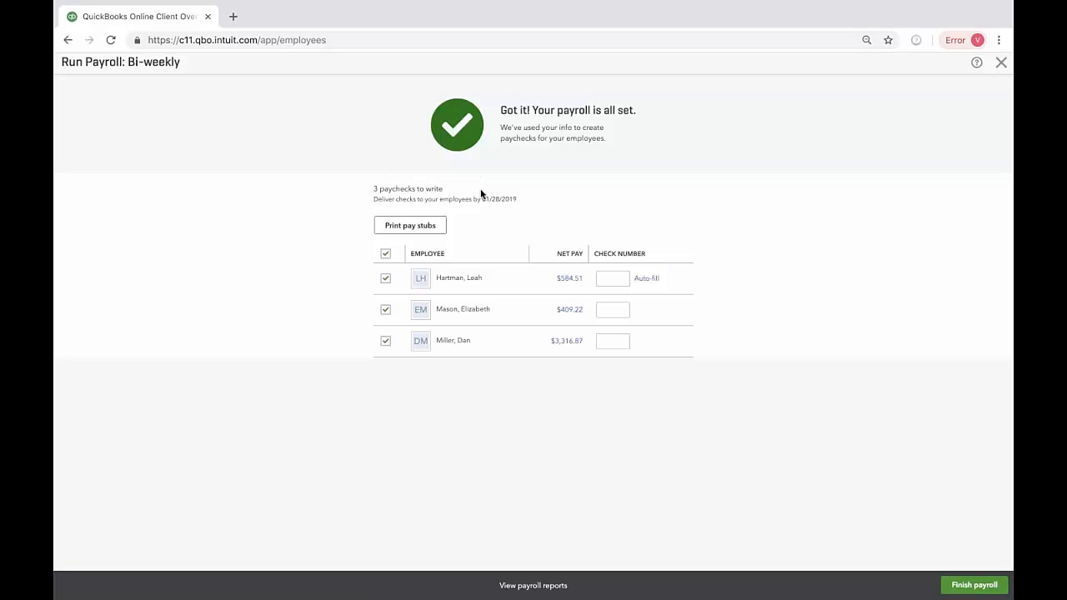
Step: Enter check number 1200 for the first paycheck and auto-fill the remaining check numbers
click(614, 282)
click(650, 278)
Step: Export all the employer and employee payroll reports to Excel and open the downloaded workbook
click(553, 586)
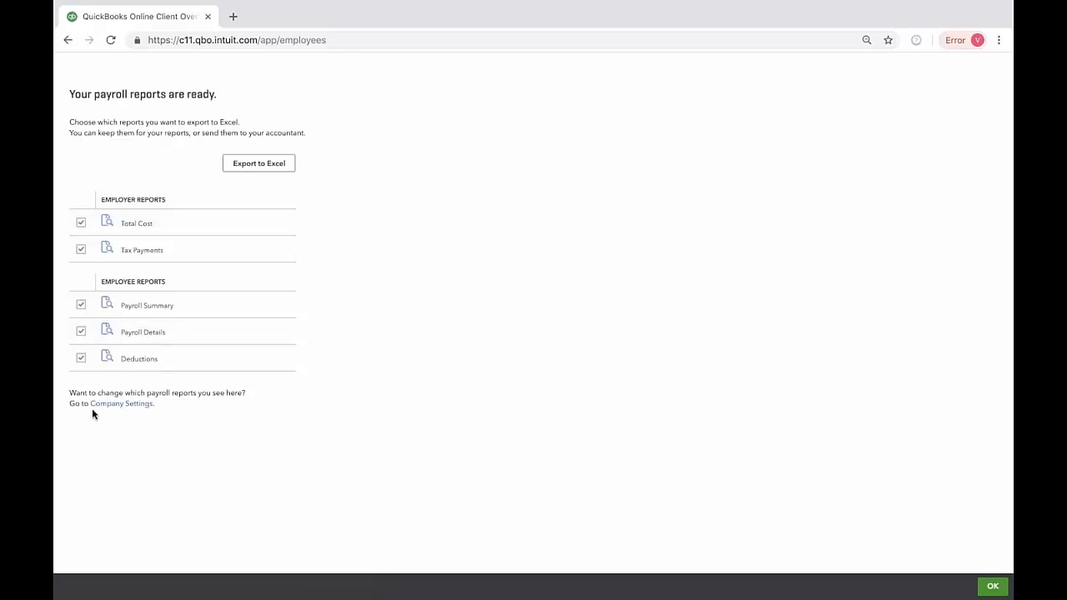
click(270, 168)
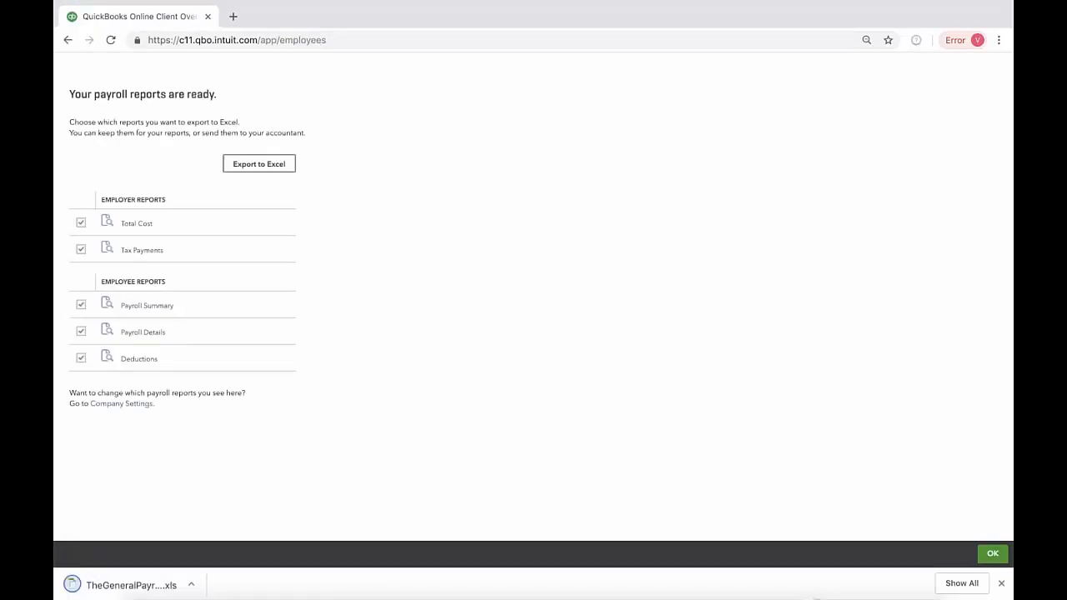
click(155, 584)
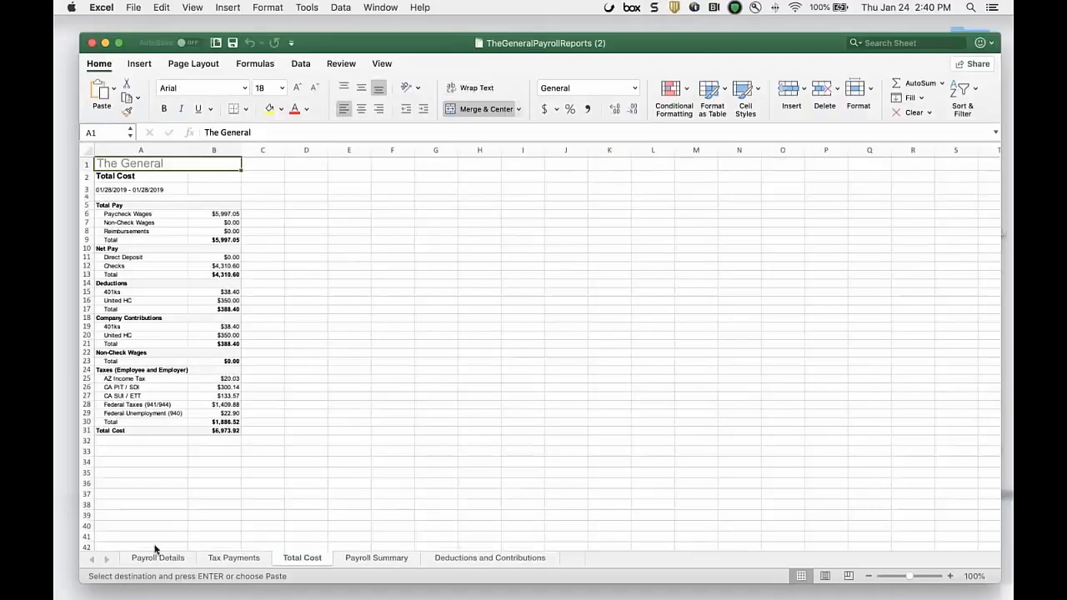
Step: Look through the payroll details, tax payments, total cost, payroll summary and deductions sheets, and return to QuickBooks in the browser
click(157, 558)
click(231, 558)
click(305, 558)
click(376, 558)
click(490, 559)
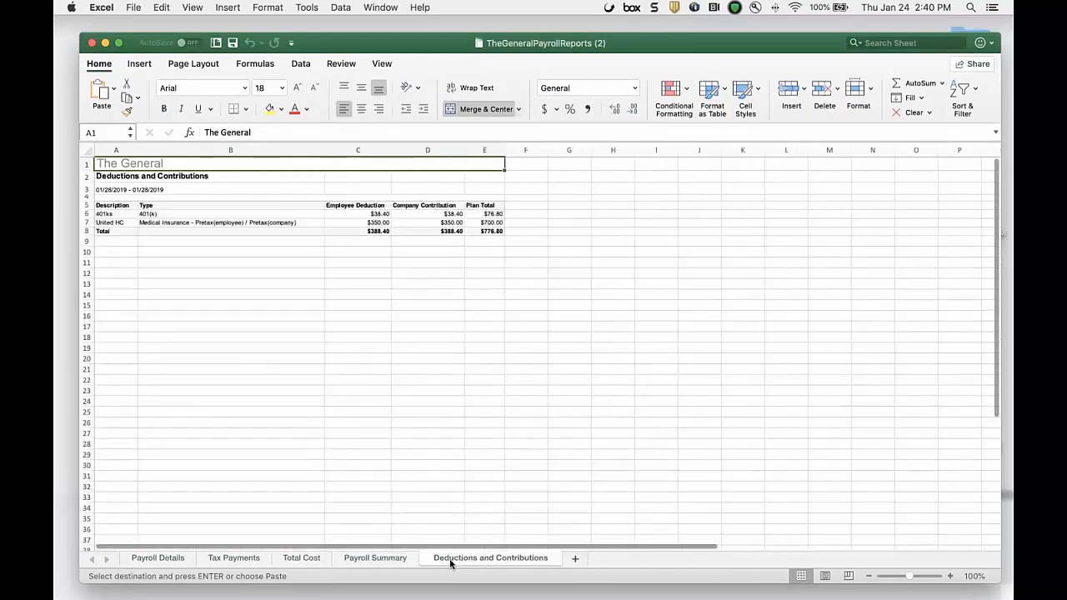
click(310, 583)
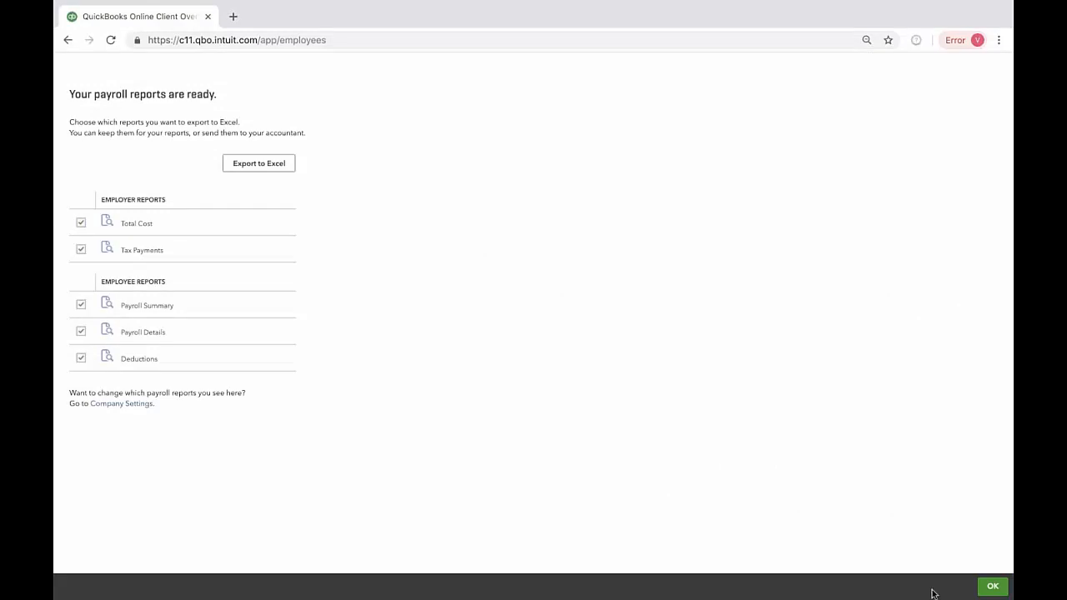
Step: Close the payroll reports, finish the payroll run, and choose to review and pay the taxes due
click(993, 585)
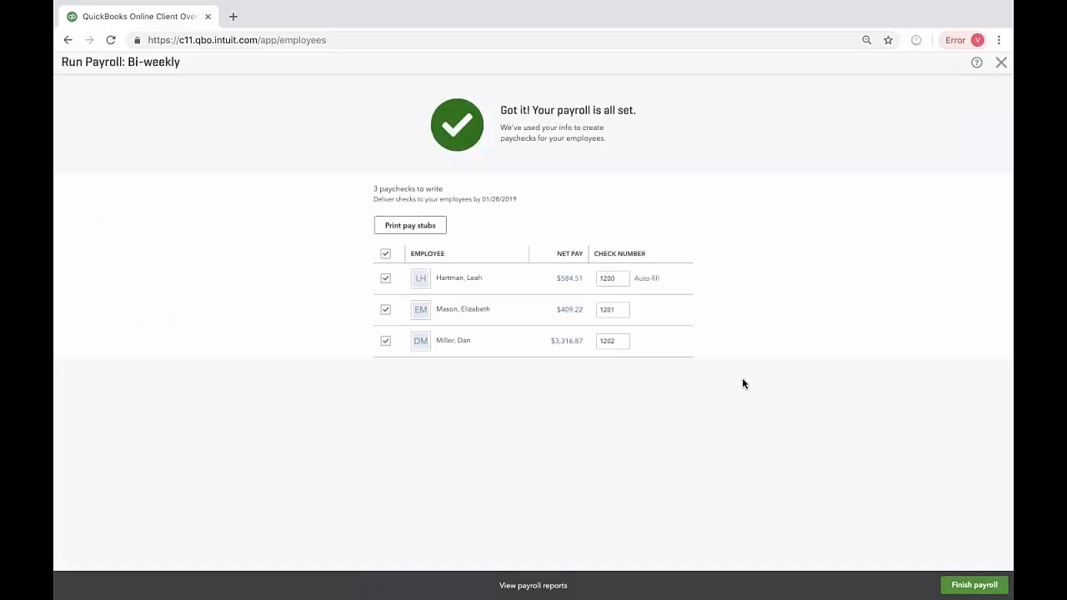
click(987, 583)
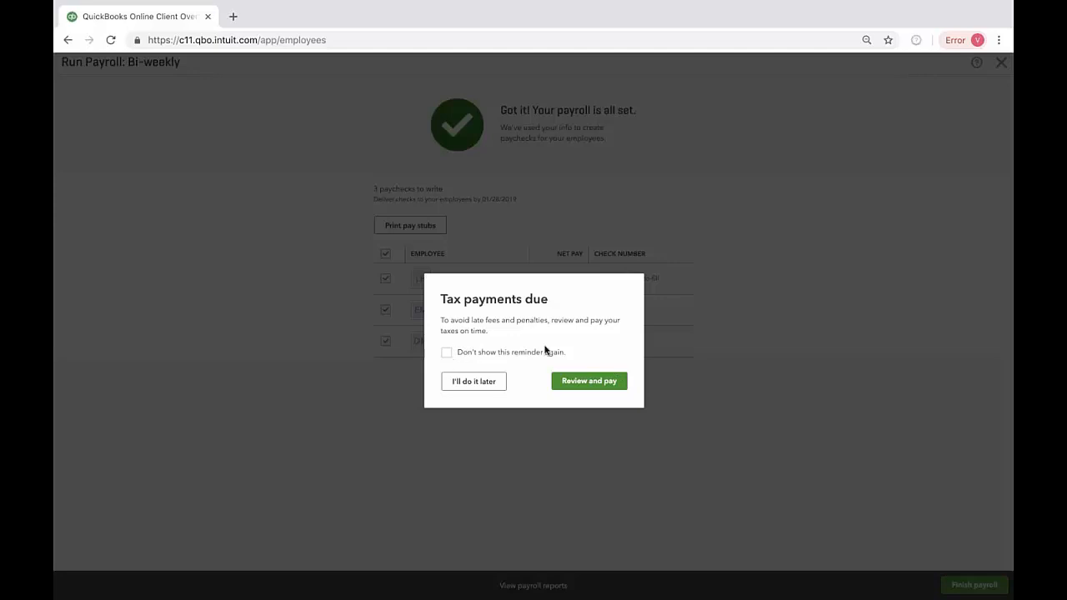
click(588, 381)
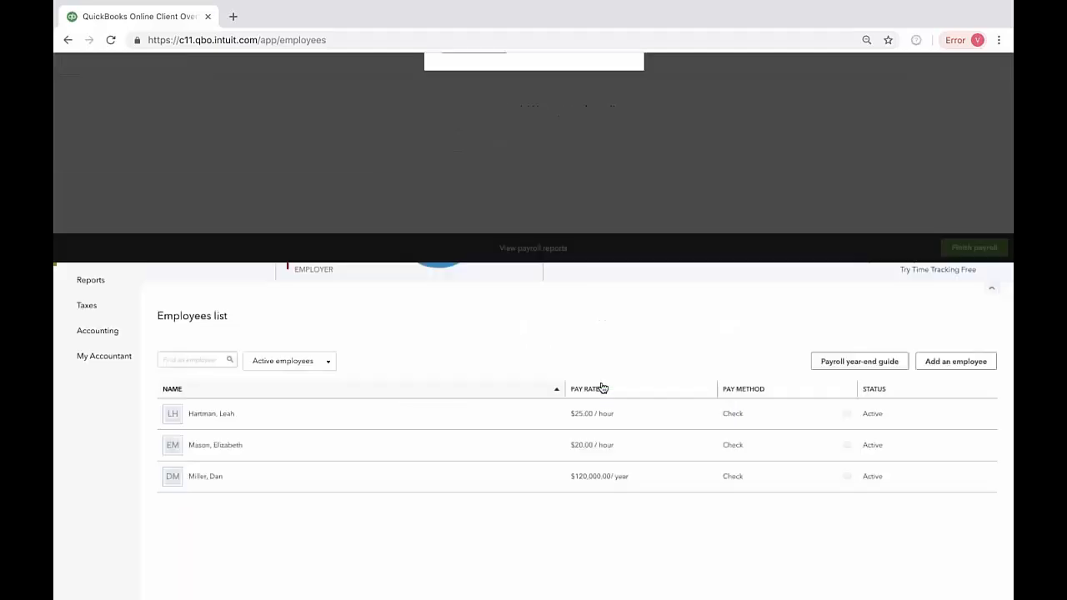
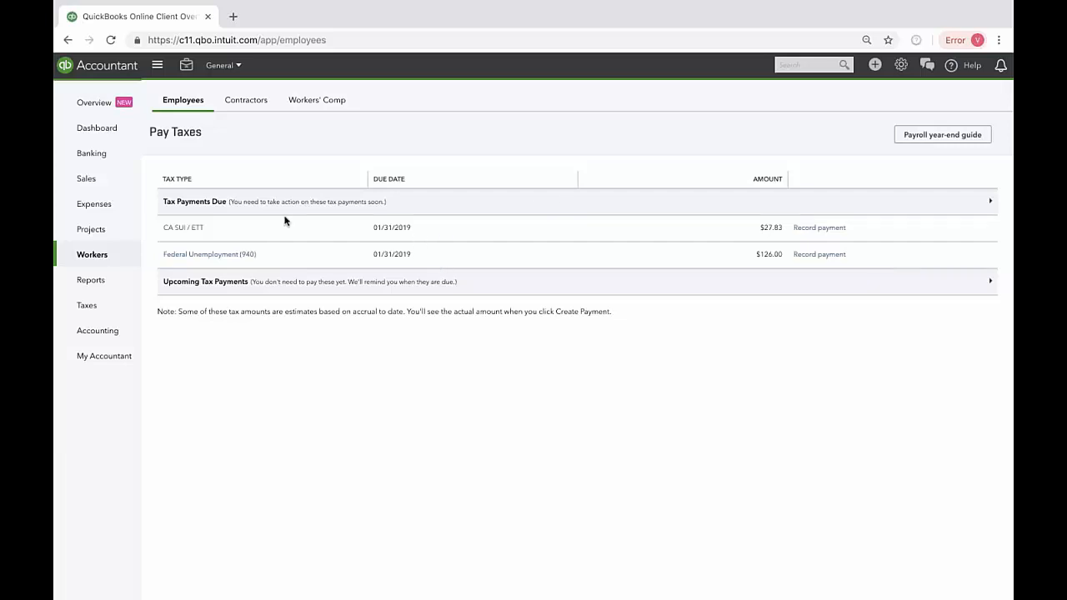
click(900, 65)
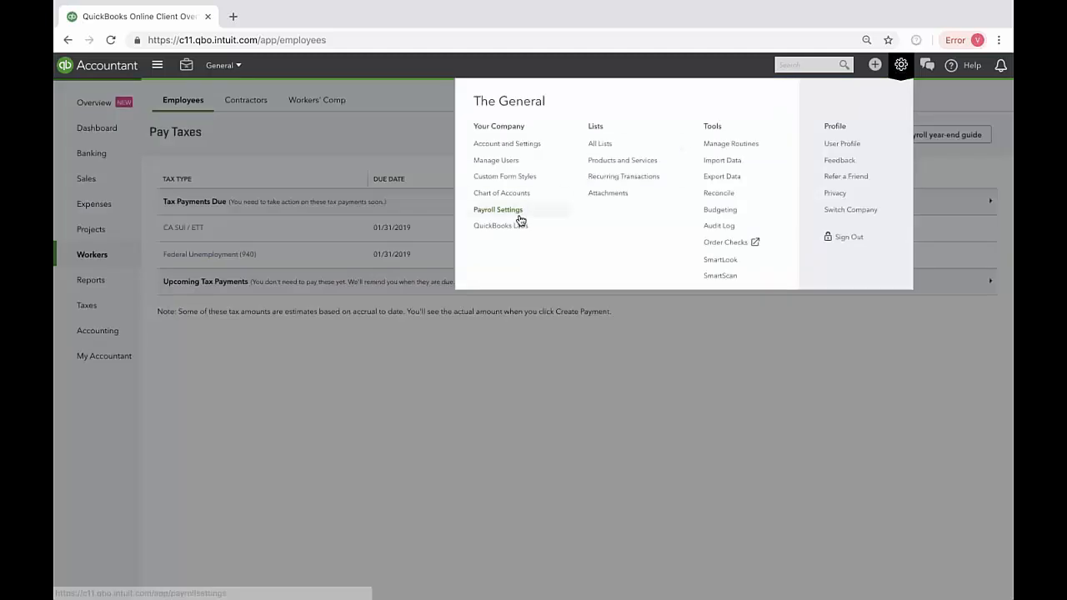
click(734, 372)
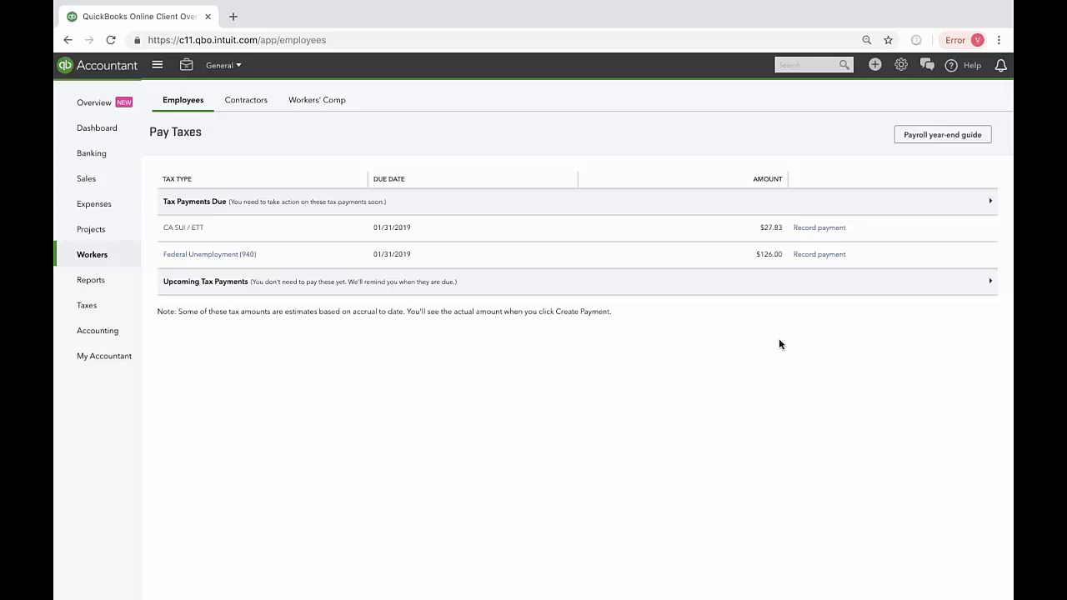
Step: Record the CA SUI / ETT tax payment from Checking with a payment date of 01/24/2019 and choose to view and print its form
click(838, 230)
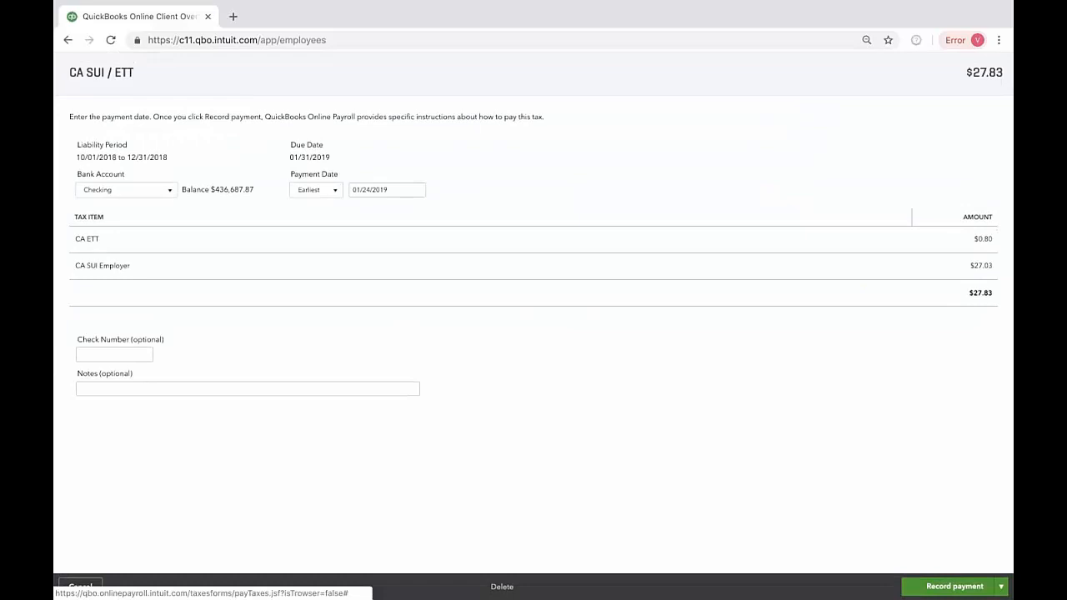
click(333, 195)
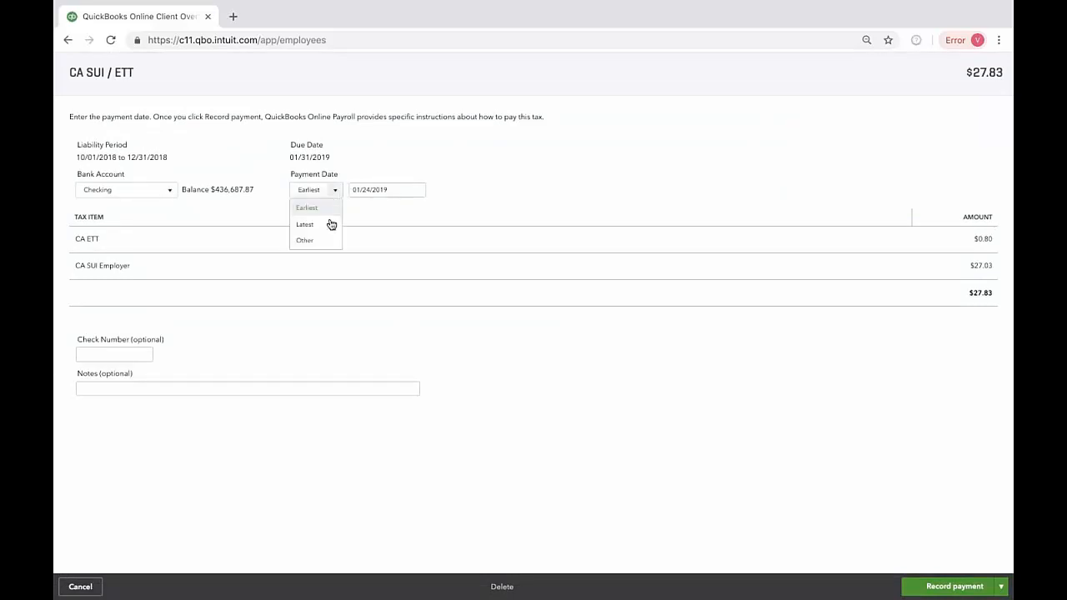
click(480, 189)
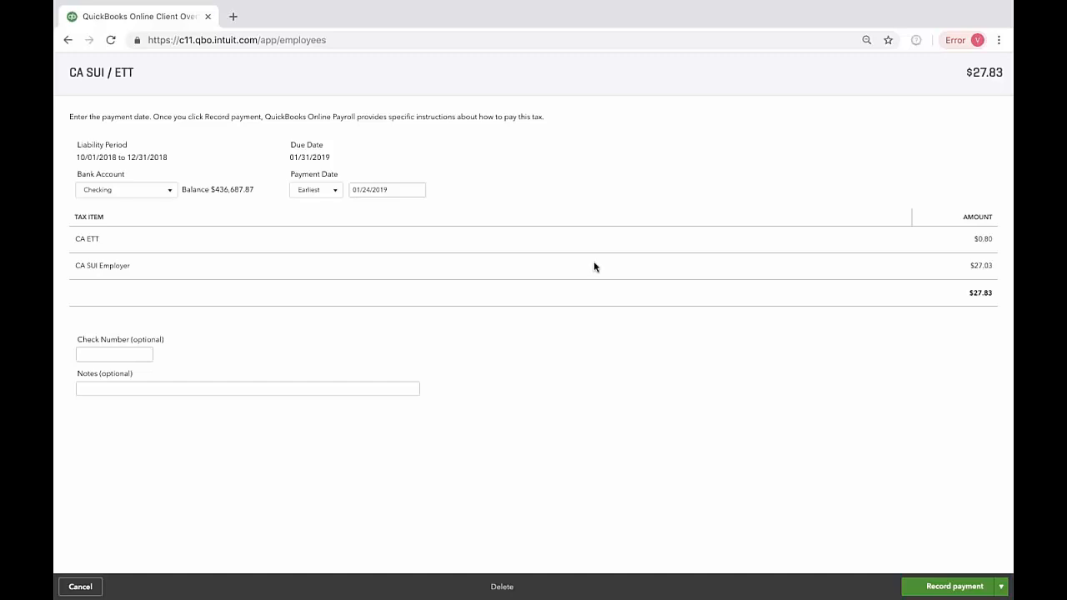
click(1003, 587)
click(955, 586)
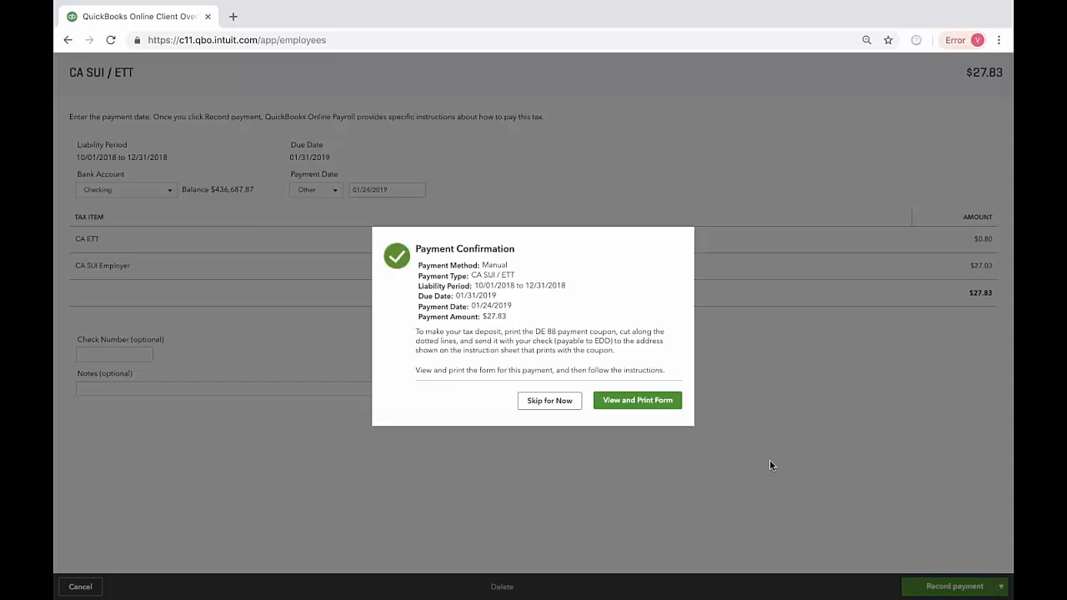
click(612, 403)
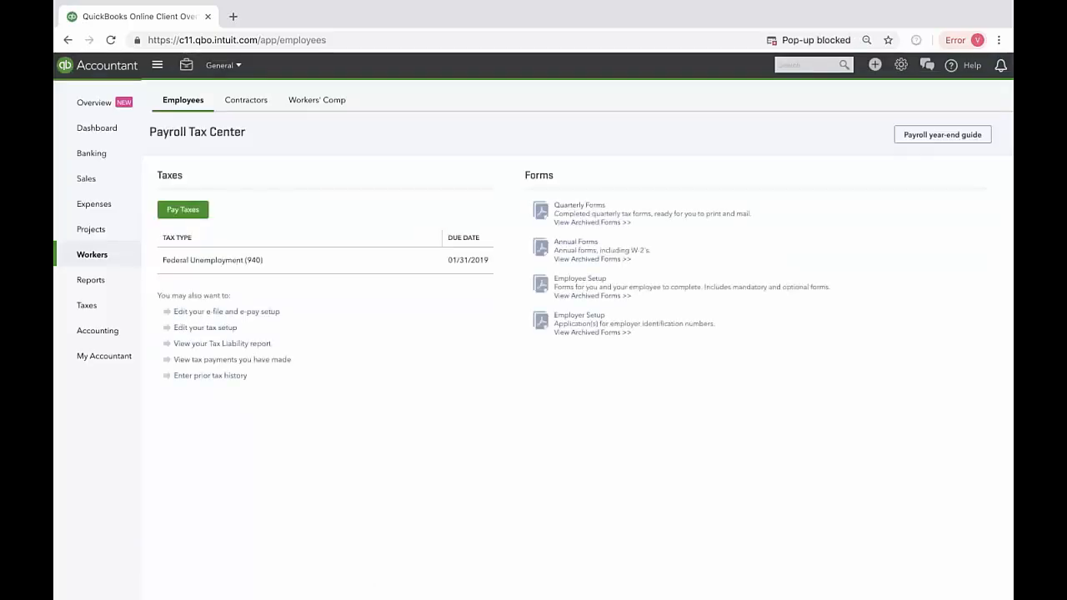
click(845, 42)
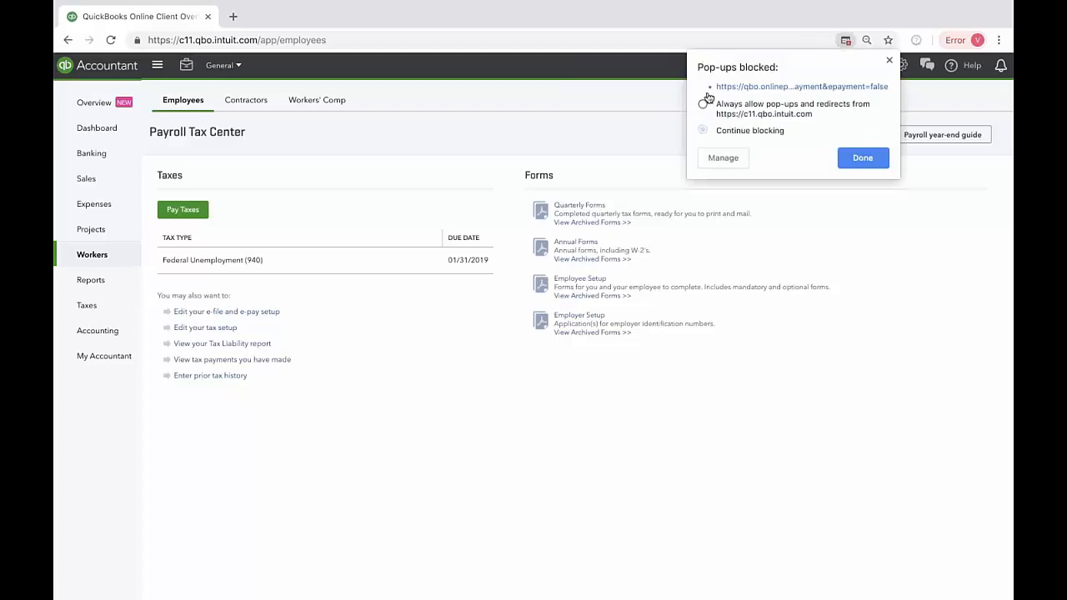
click(704, 106)
click(861, 158)
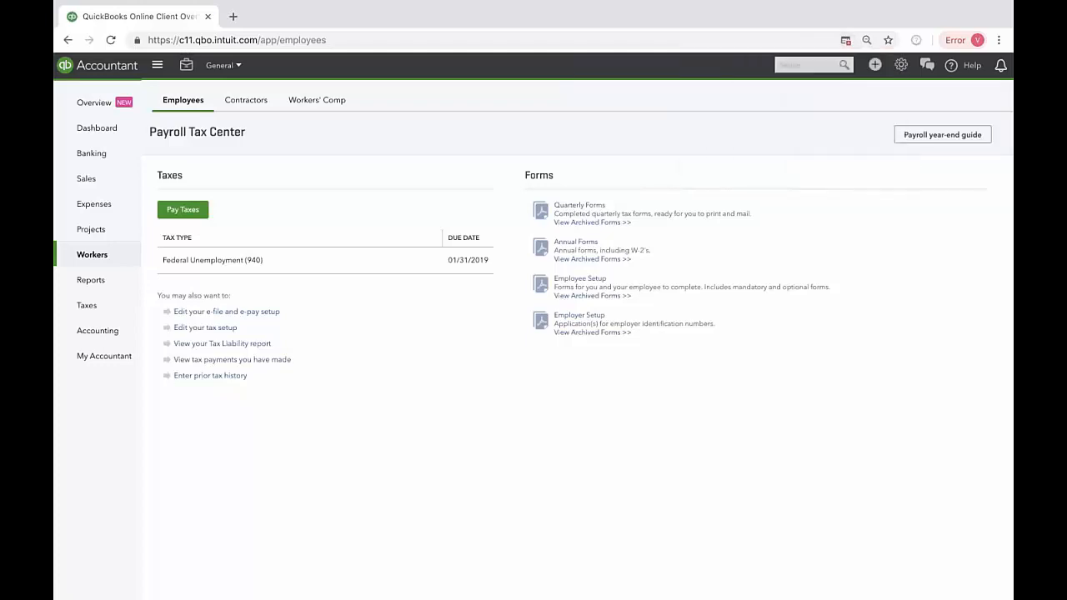
click(846, 41)
click(862, 157)
Step: Review the Tax Liability Report for the last pay date and return to the Payroll Tax Center
click(242, 362)
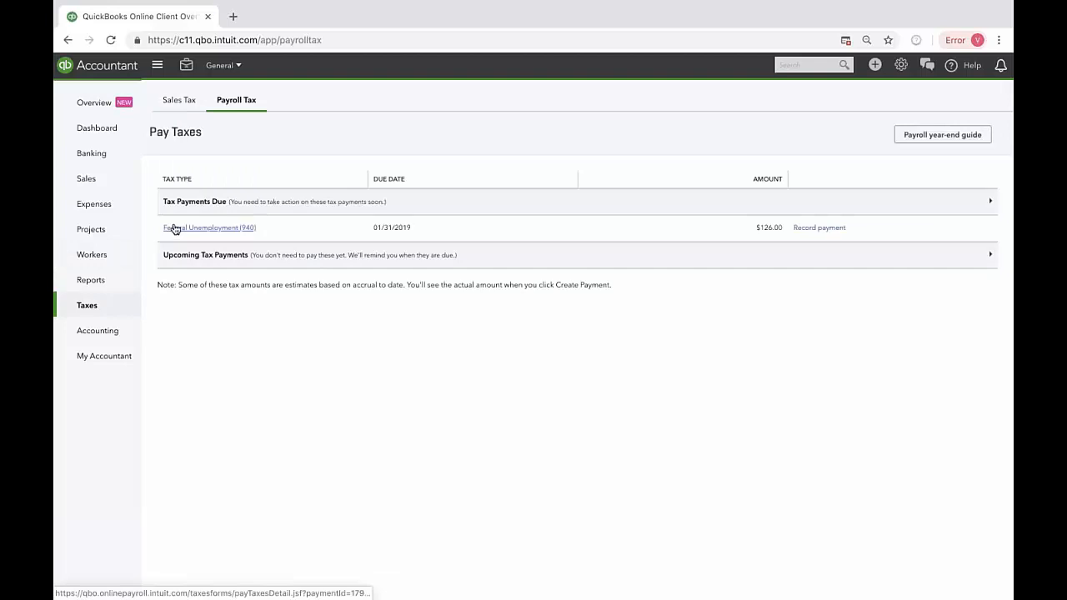
click(66, 39)
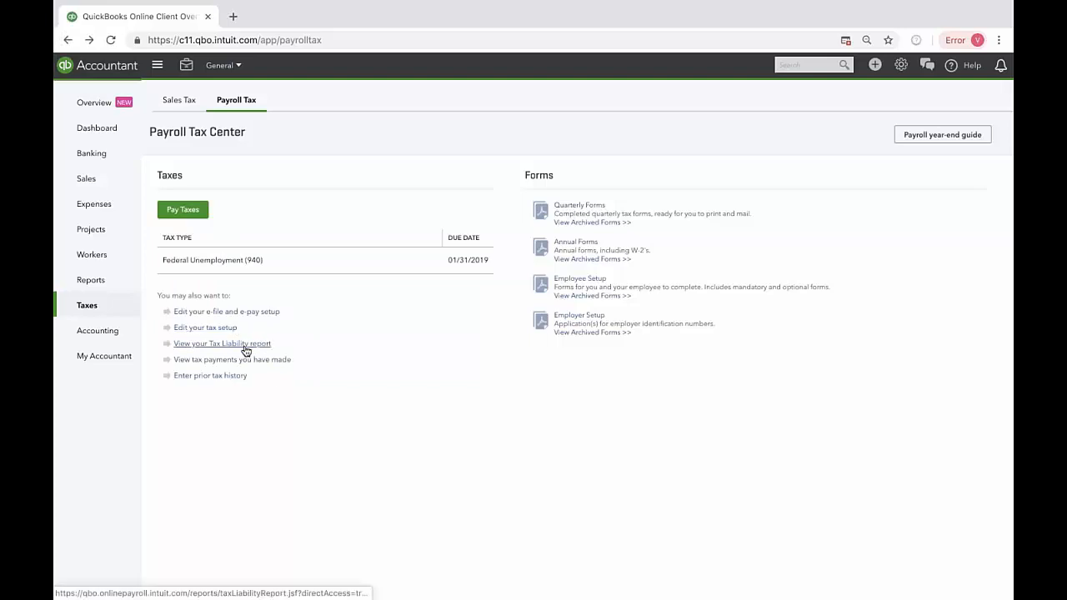
click(245, 344)
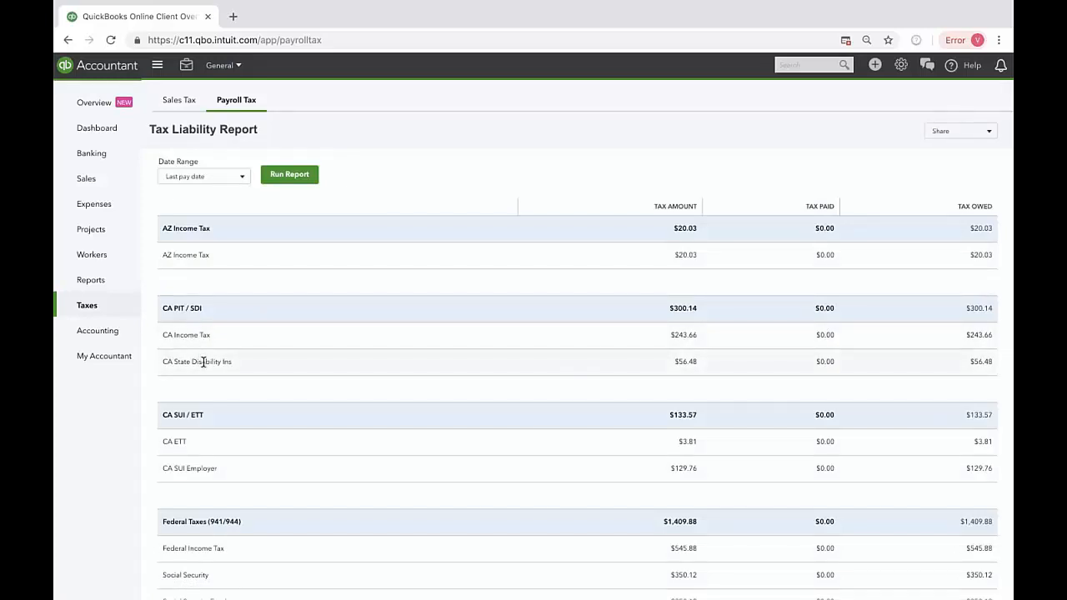
scroll(572, 382, down, 1)
scroll(550, 358, up, 1)
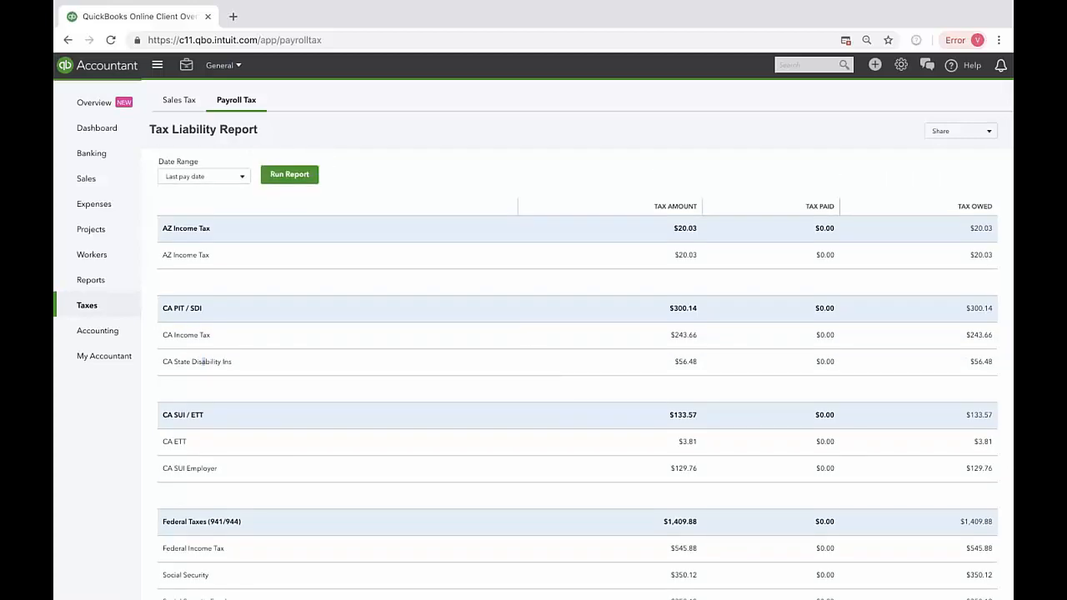
click(246, 106)
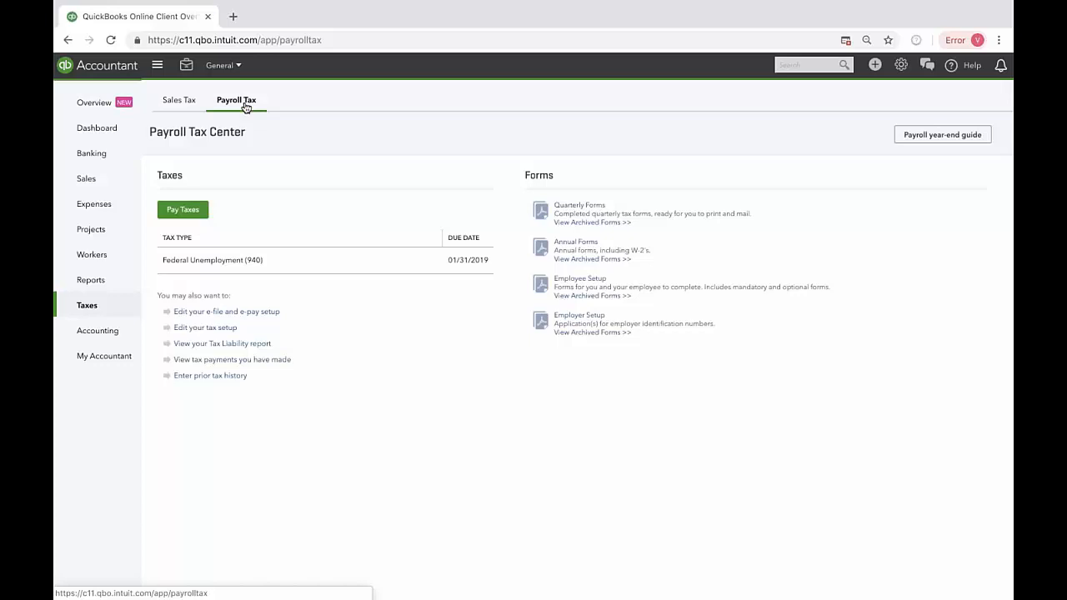
Step: Open the list of payroll taxes to pay and check that the site's pop-ups are allowed
click(203, 215)
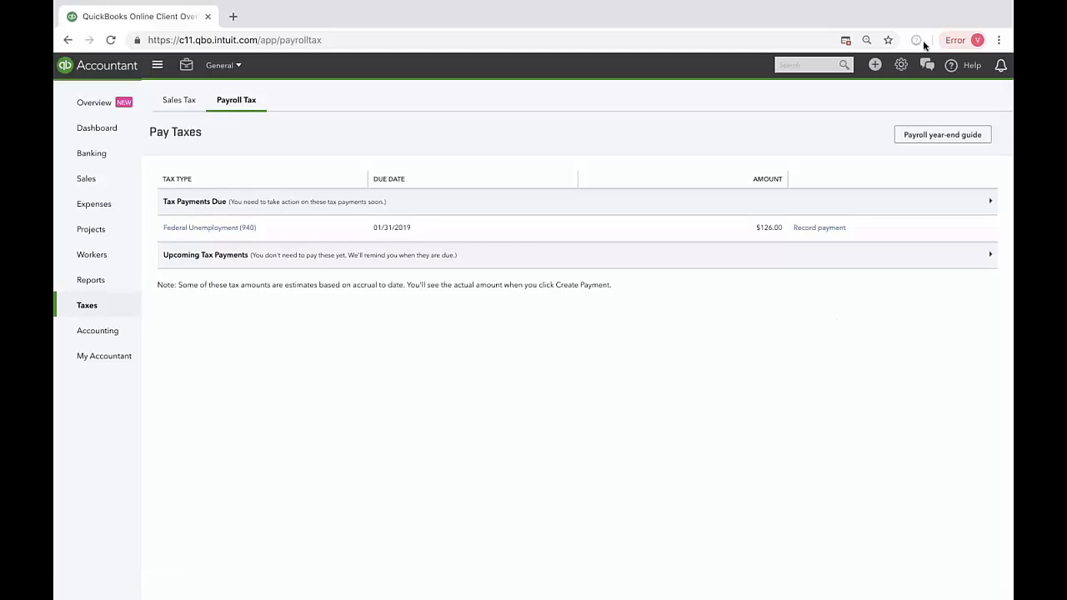
click(845, 40)
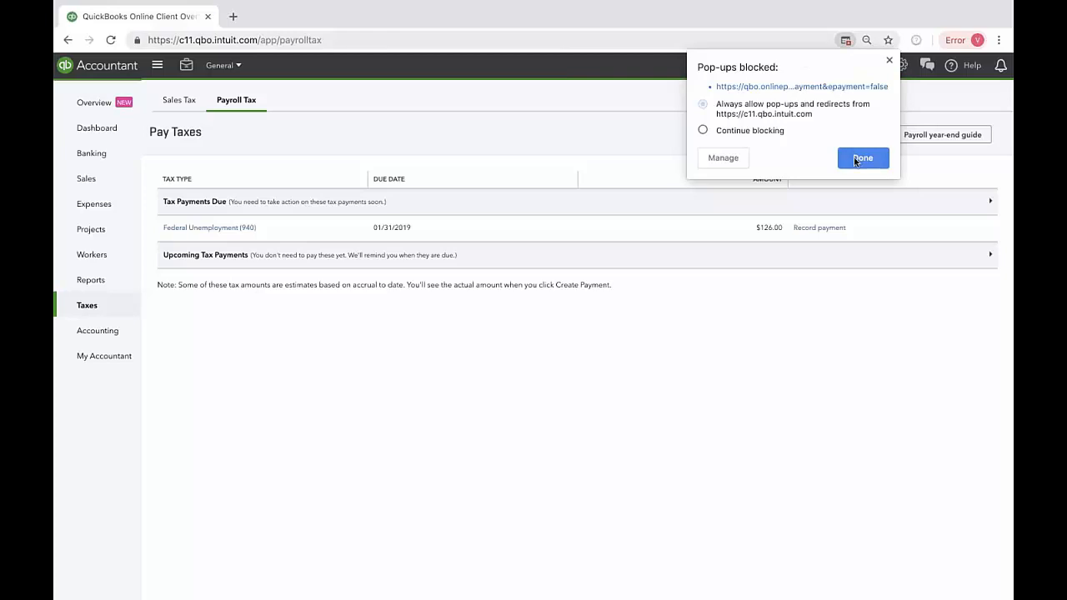
click(853, 158)
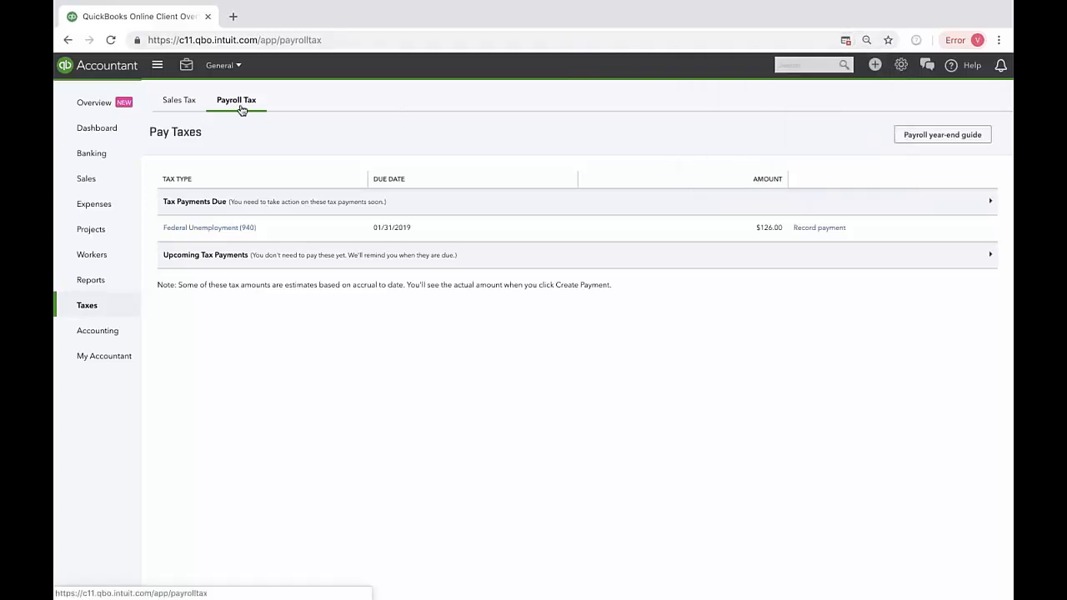
Step: Look through the standard reports down to the Payroll group and open the Payroll Summary by Employee report
click(91, 281)
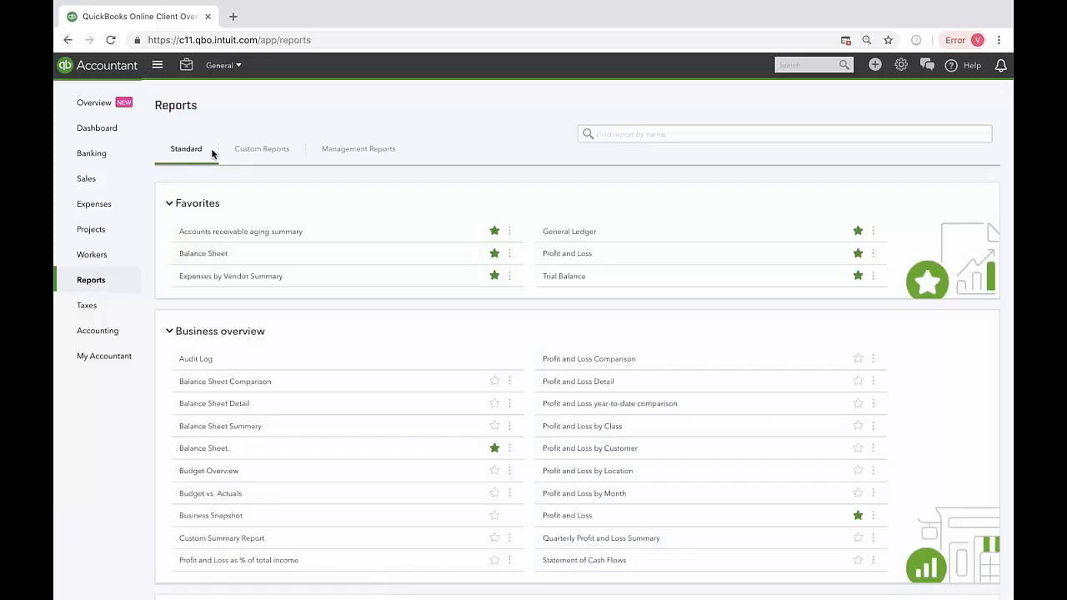
scroll(203, 238, down, 1)
scroll(211, 181, down, 1)
scroll(210, 181, down, 10)
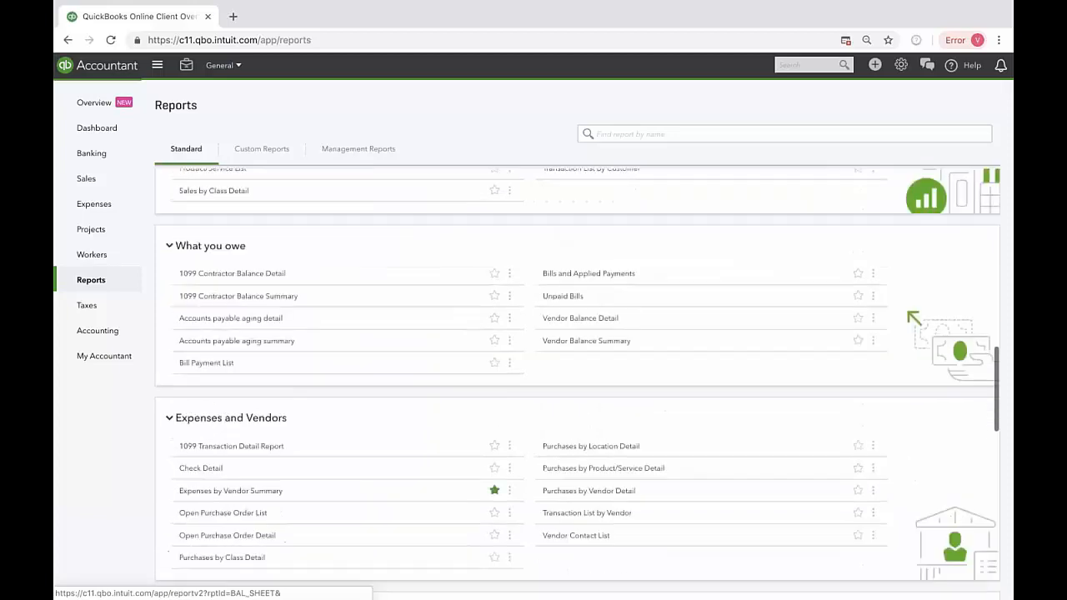
scroll(672, 337, down, 10)
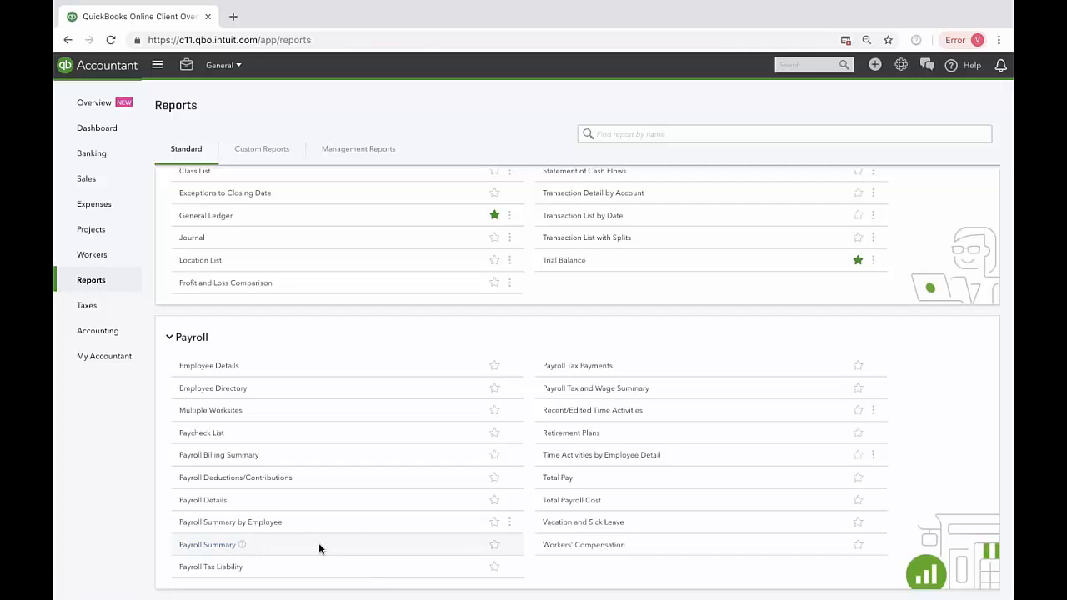
click(261, 525)
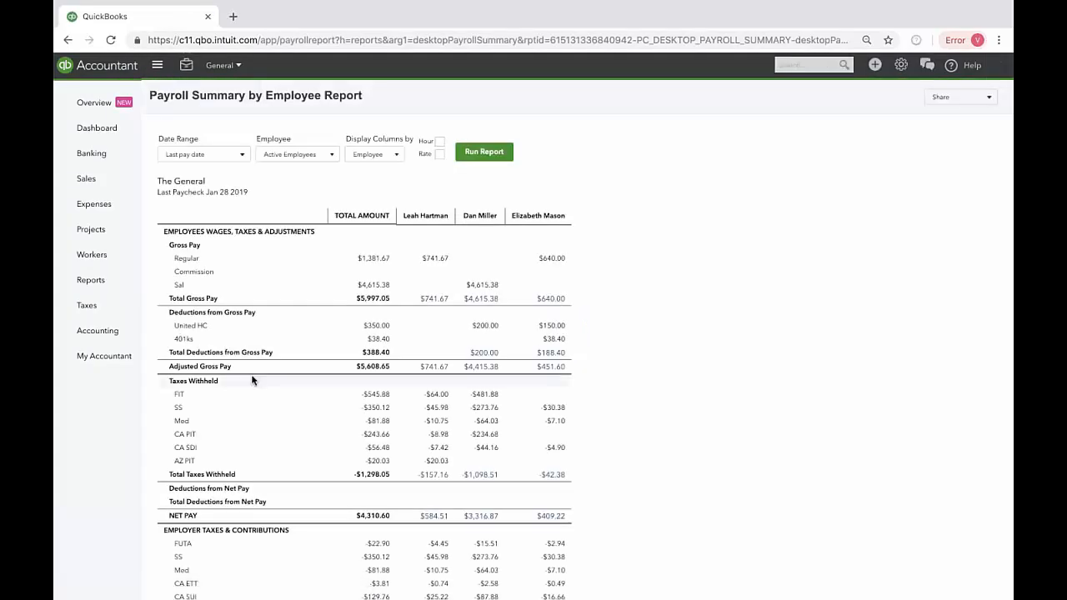
Step: Examine the date range, employee and column display options of the Payroll Summary by Employee report
click(219, 156)
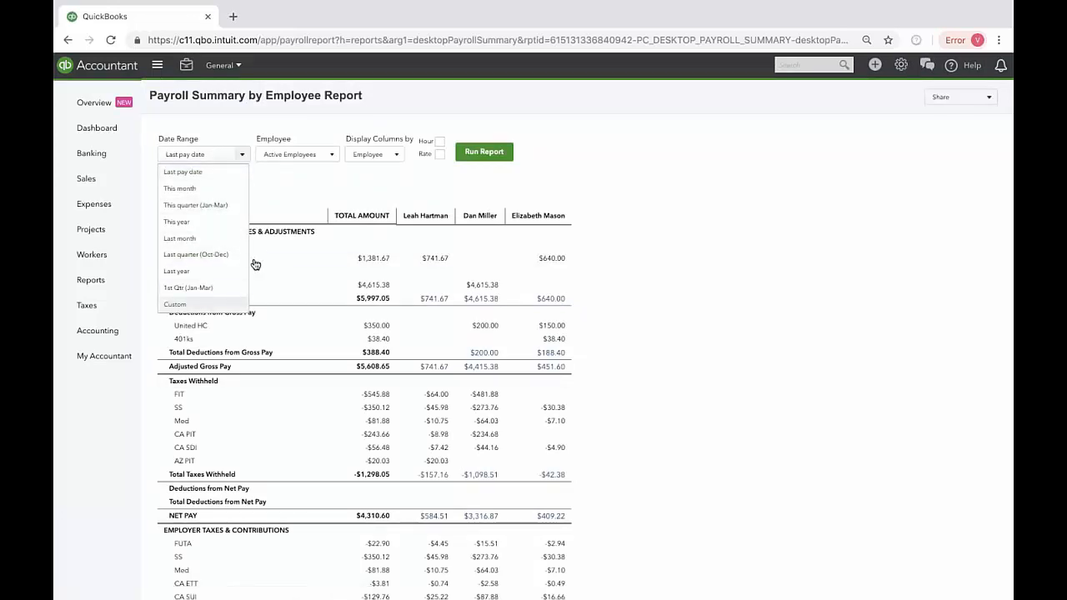
click(308, 192)
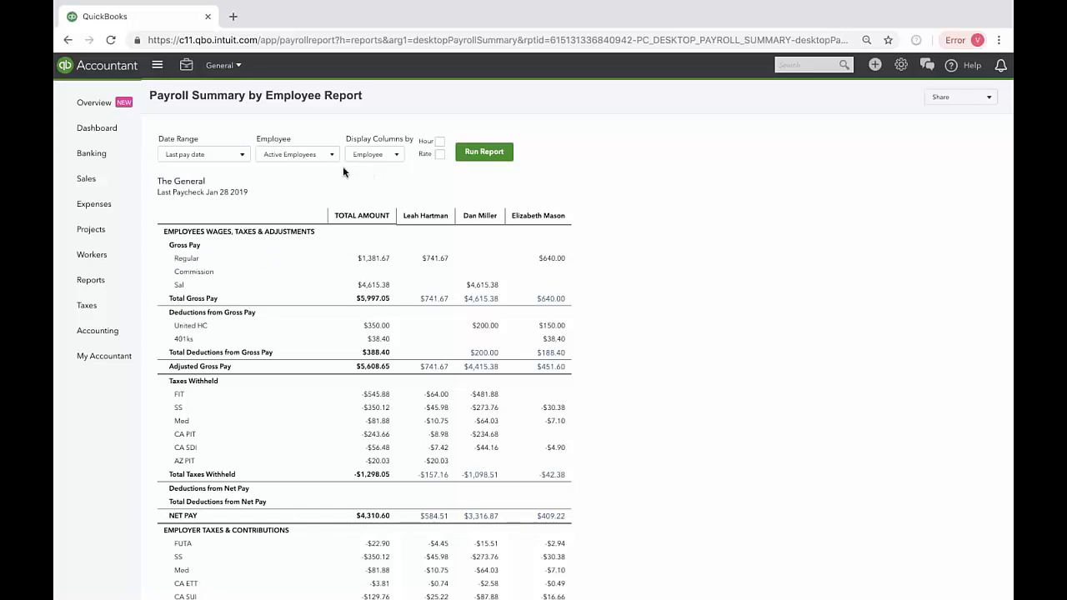
click(317, 156)
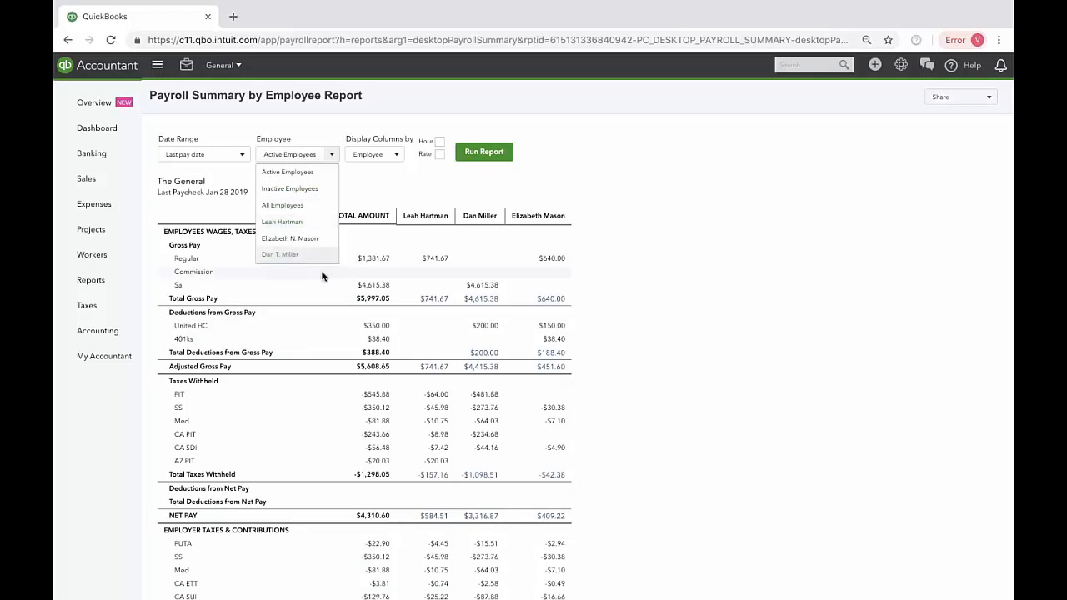
click(389, 194)
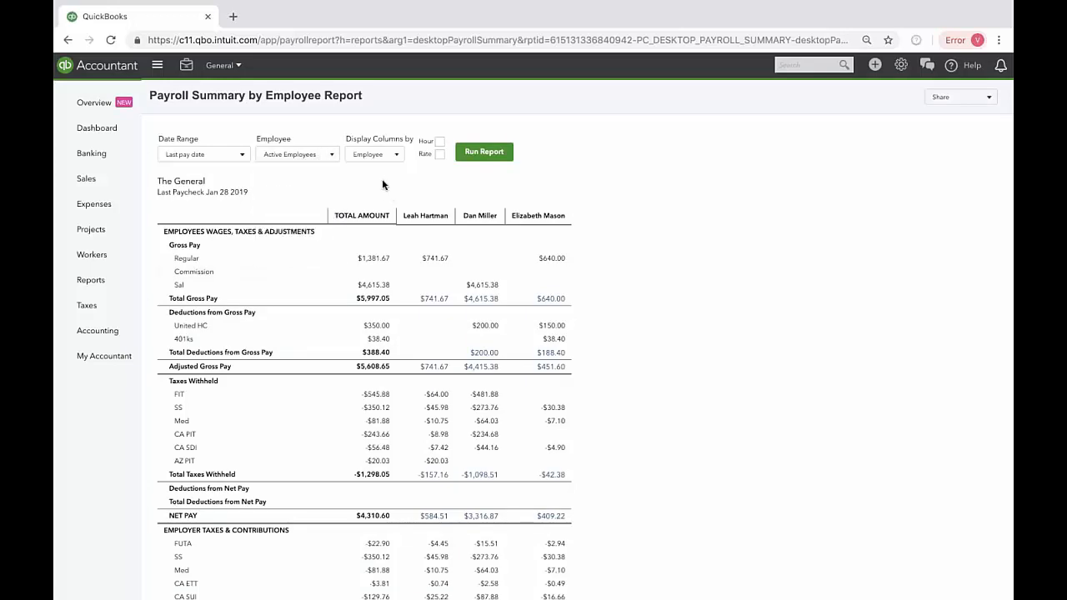
click(385, 156)
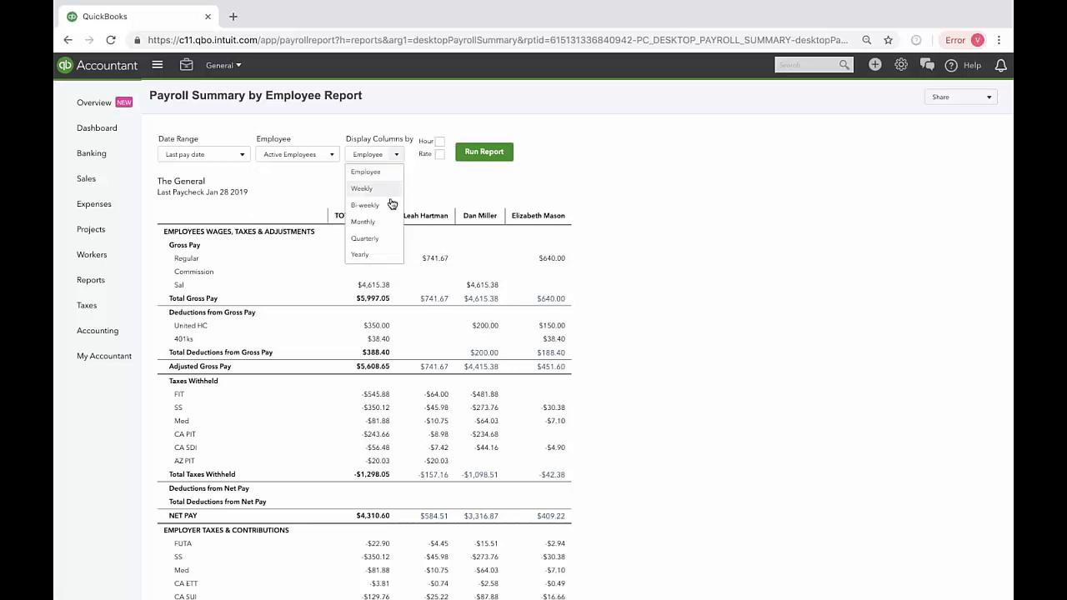
click(482, 178)
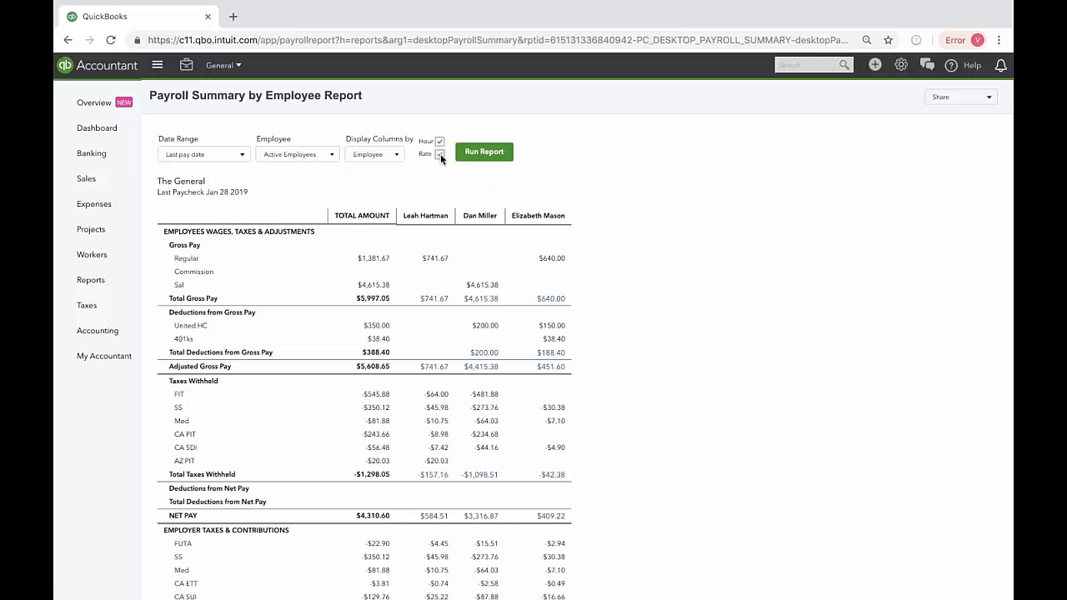
Step: Run the payroll summary with the Hour and Rate columns, rerun it with only Rate, and review the figures
click(474, 156)
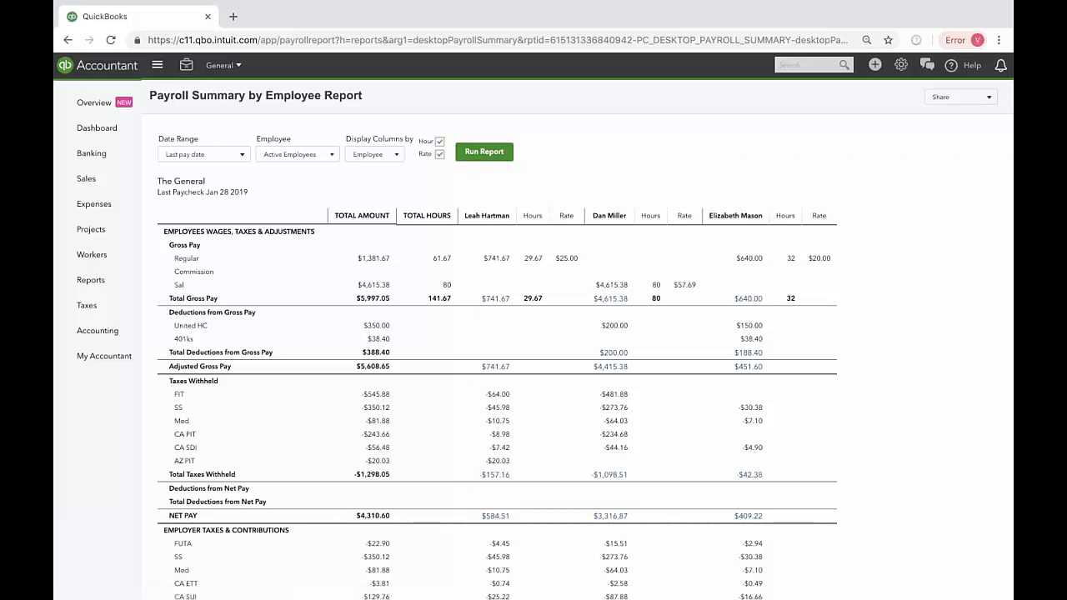
click(440, 141)
click(484, 152)
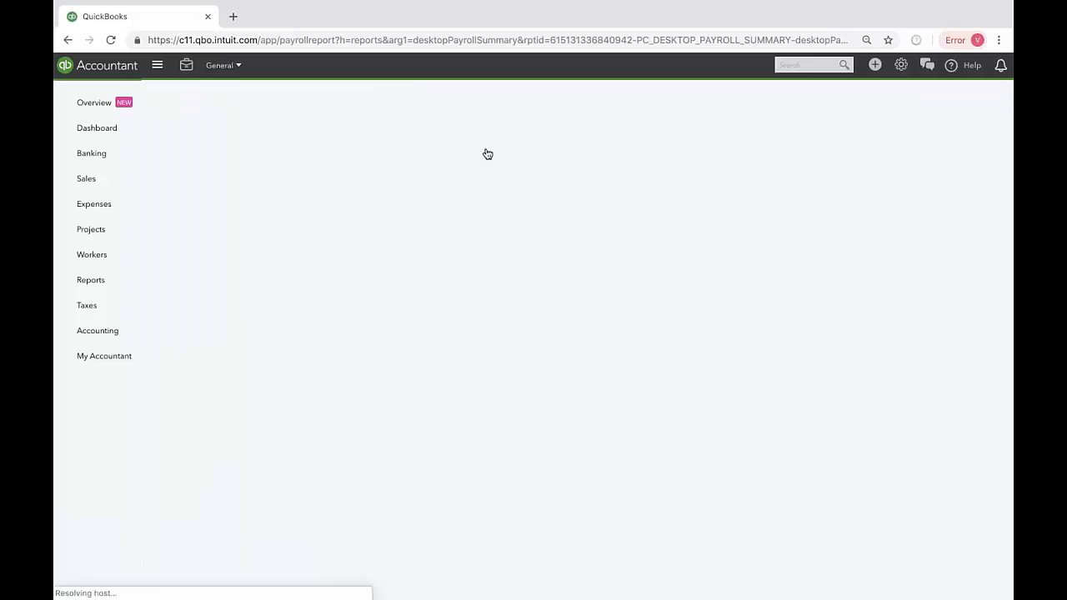
scroll(416, 350, down, 1)
scroll(416, 350, down, 1)
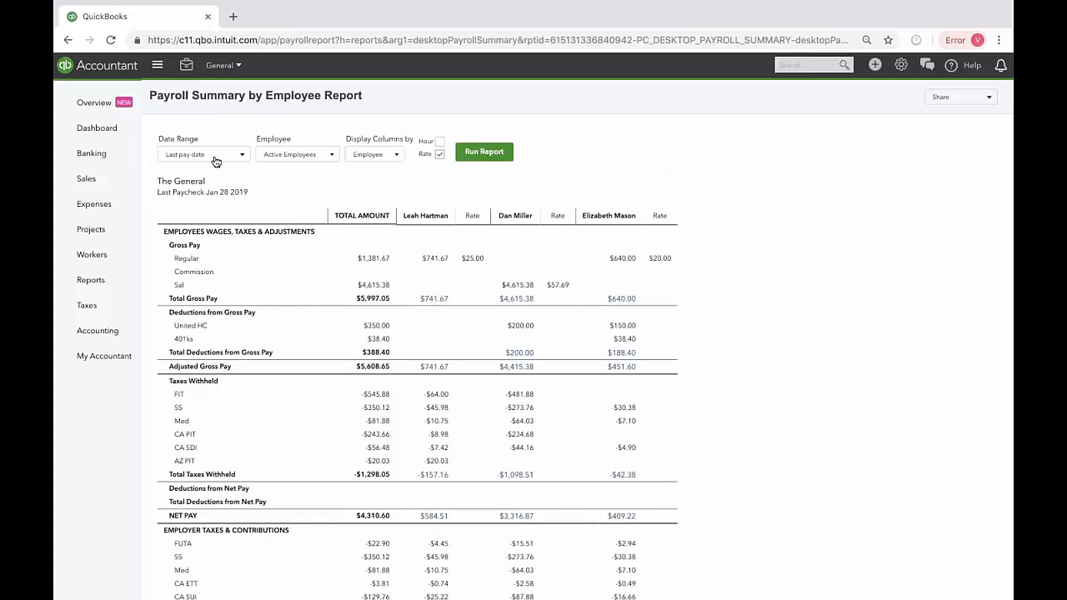
Step: Return to the standard reports list and open the Payroll Tax and Wage Summary report
click(70, 42)
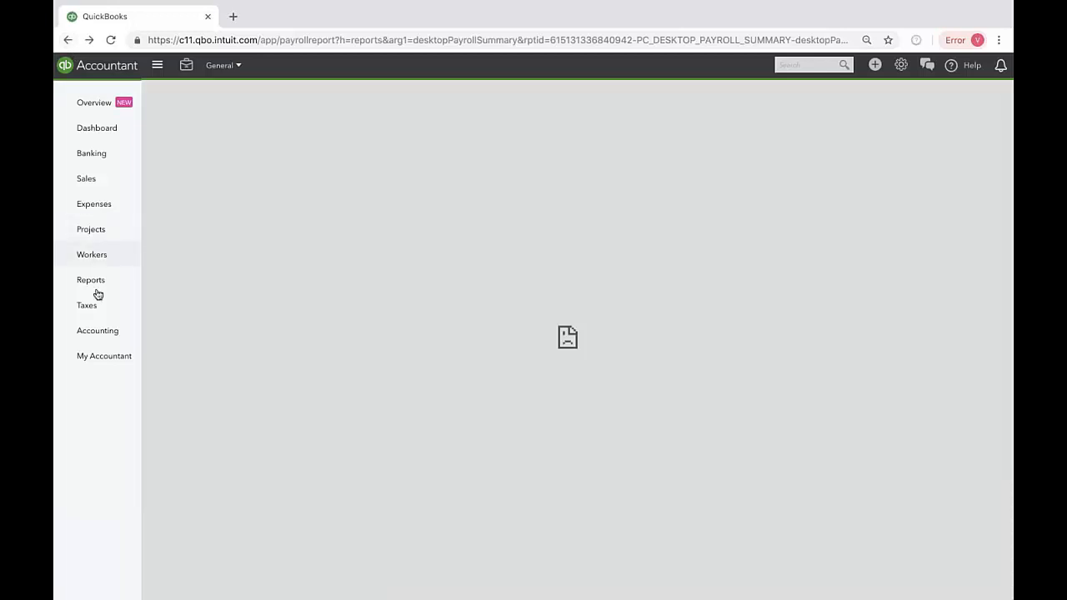
click(97, 286)
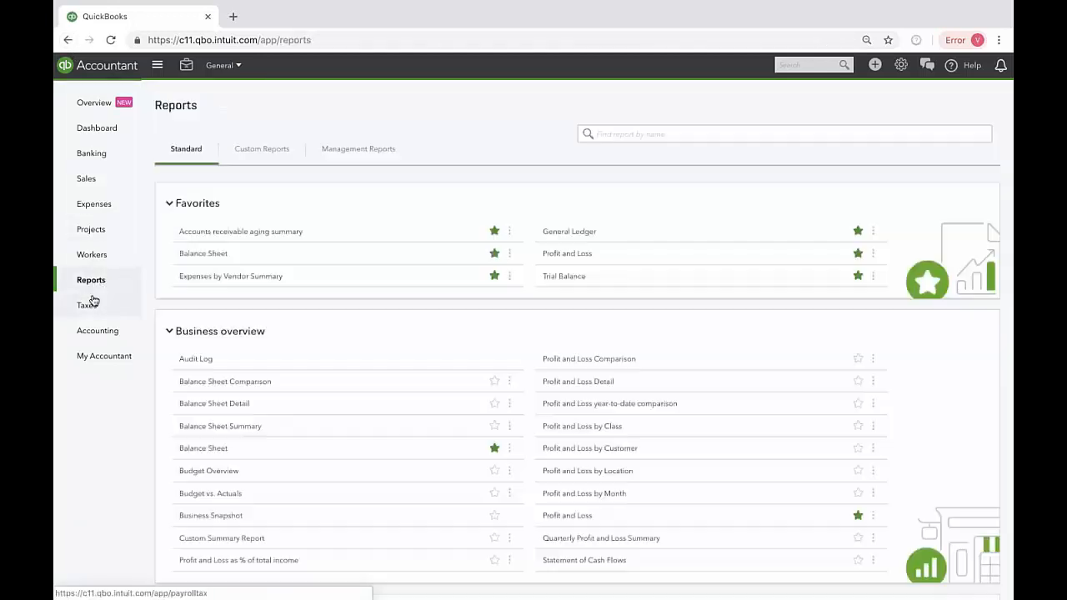
scroll(315, 387, down, 12)
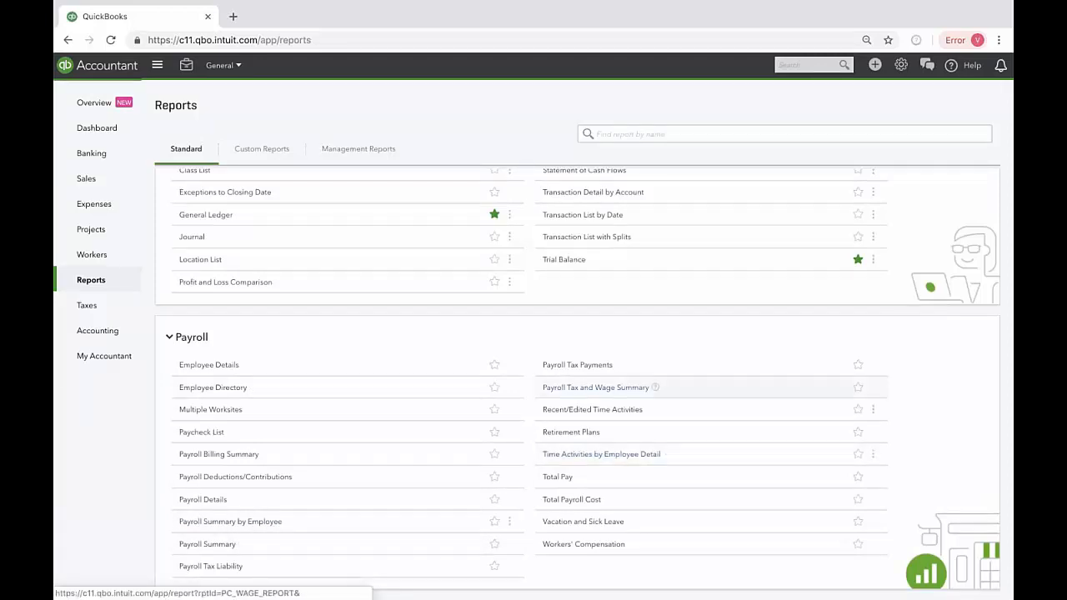
click(631, 389)
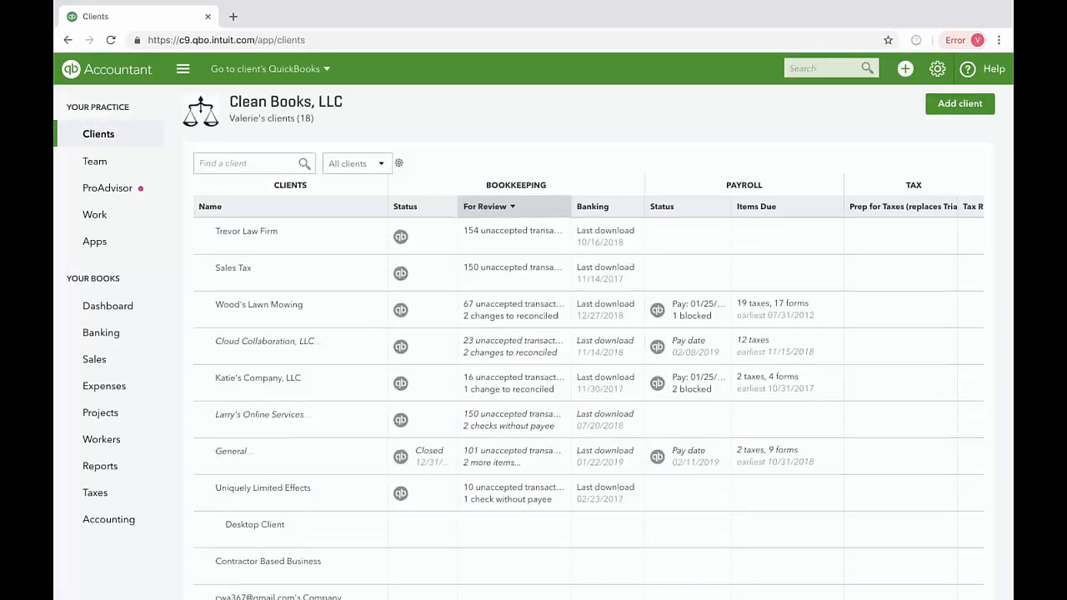
Step: Look through the accounting practice's client list down to its last entries
scroll(532, 444, down, 7)
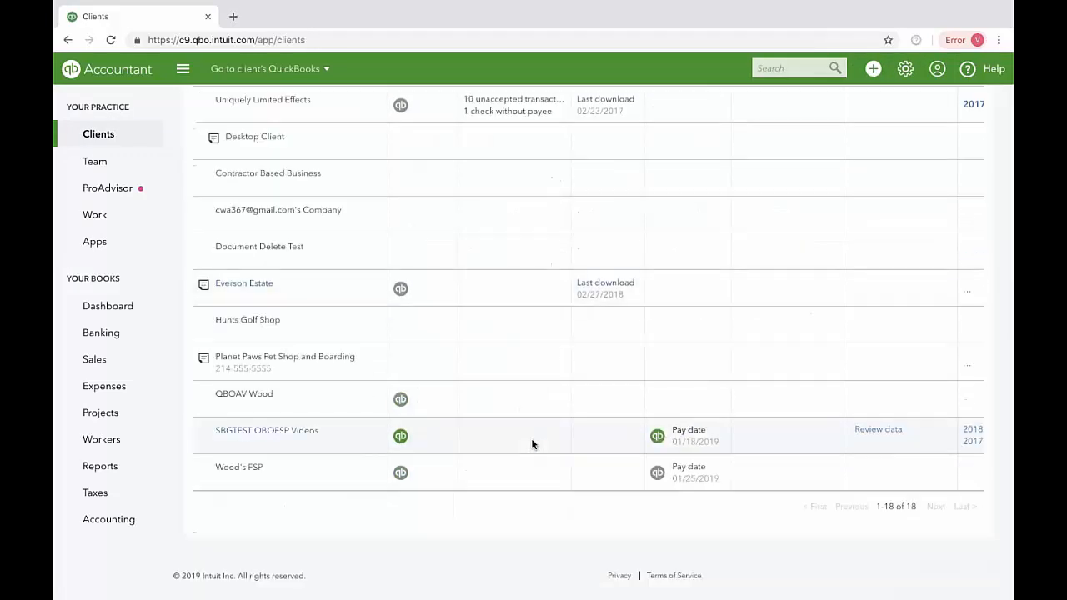
Step: Open the books of the client General and bring up the Payroll Tax and Wage Summary report
scroll(531, 445, up, 5)
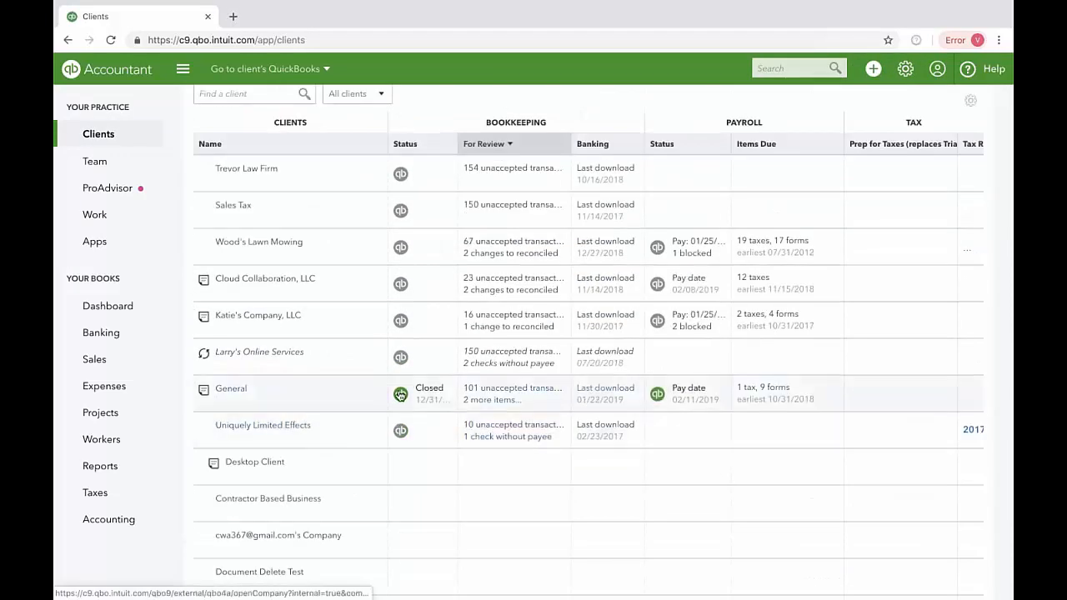
click(410, 412)
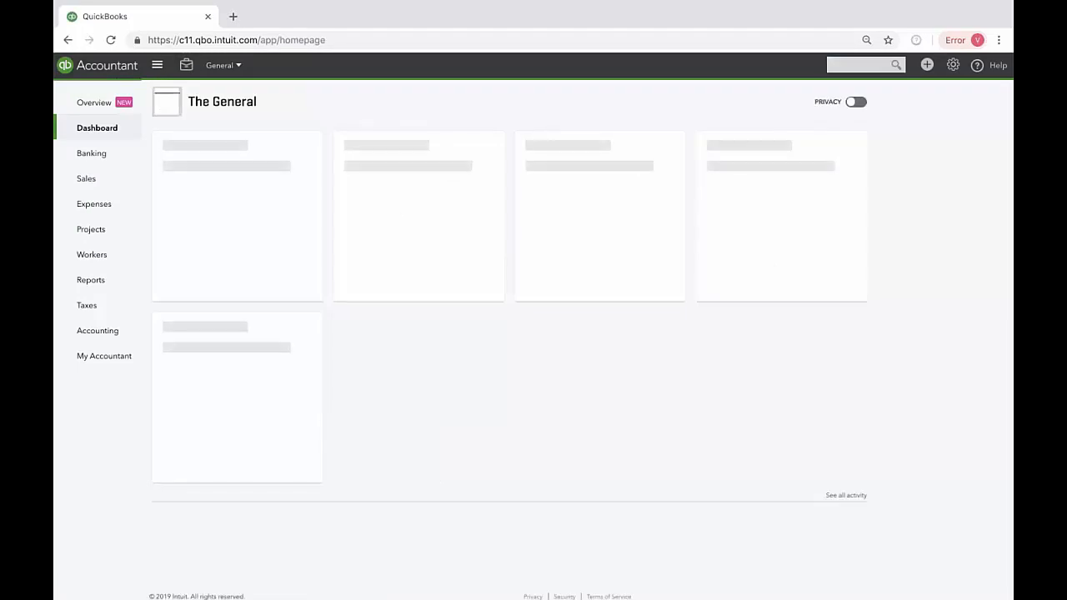
click(91, 280)
scroll(491, 353, down, 15)
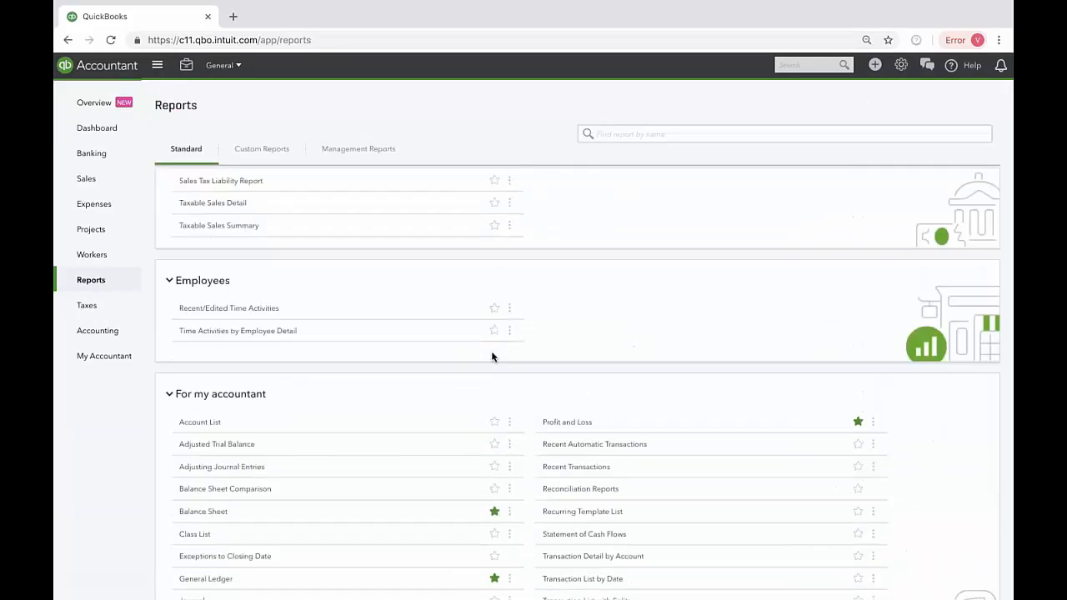
click(631, 390)
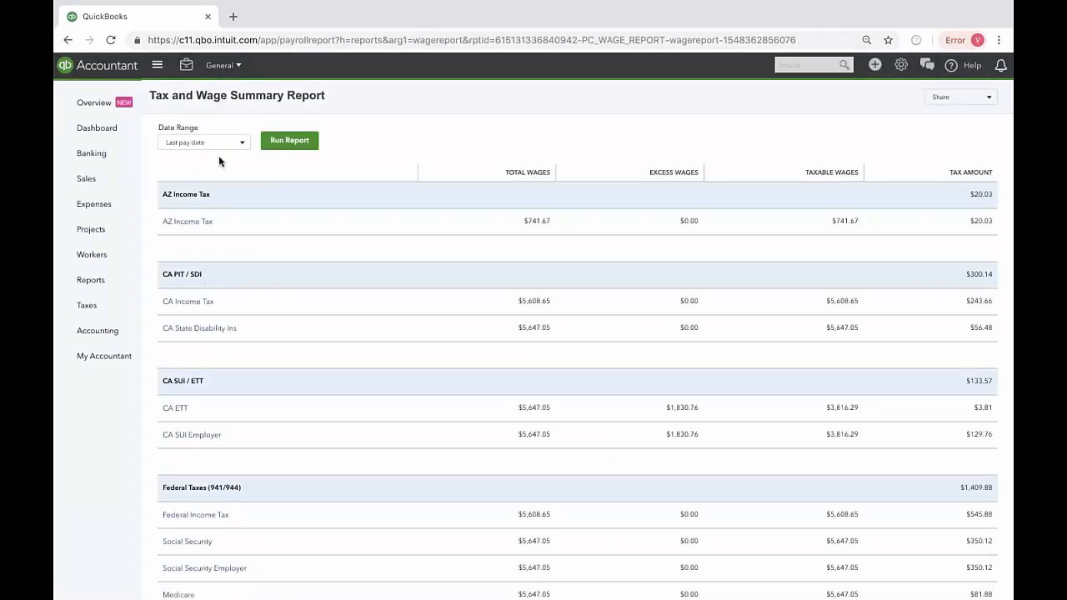
Step: Run the Tax and Wage Summary Report for This quarter (Jan-Mar) and review all tax sections
click(183, 147)
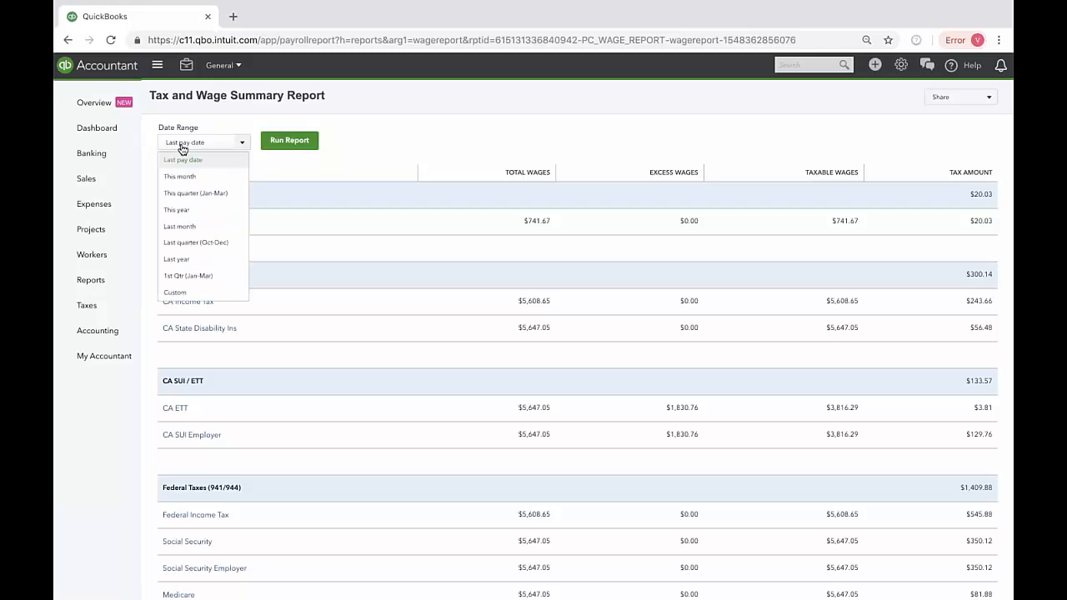
click(214, 193)
click(290, 142)
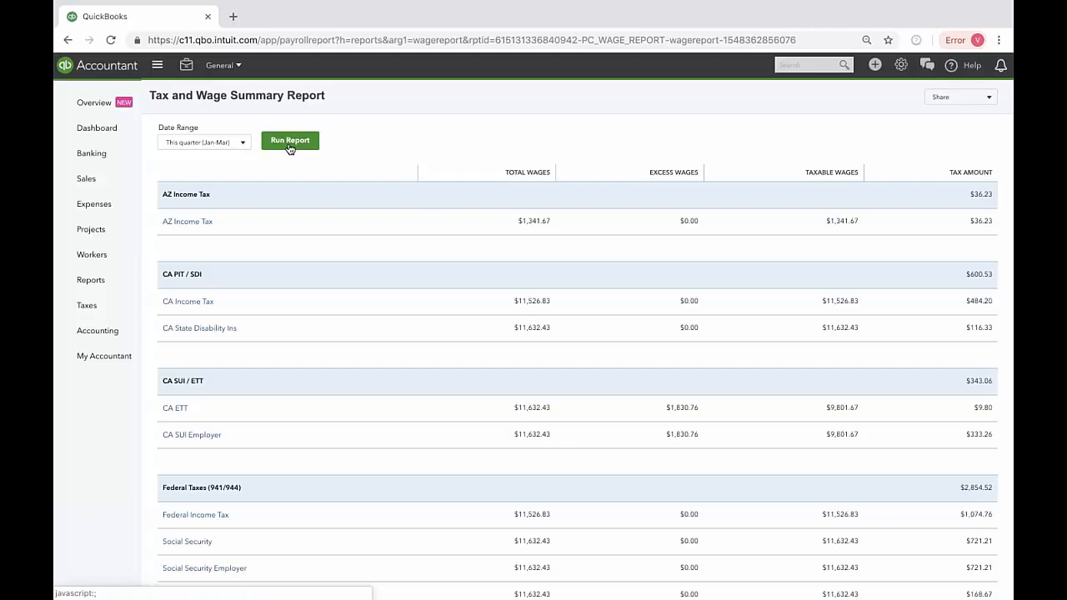
scroll(293, 550, down, 3)
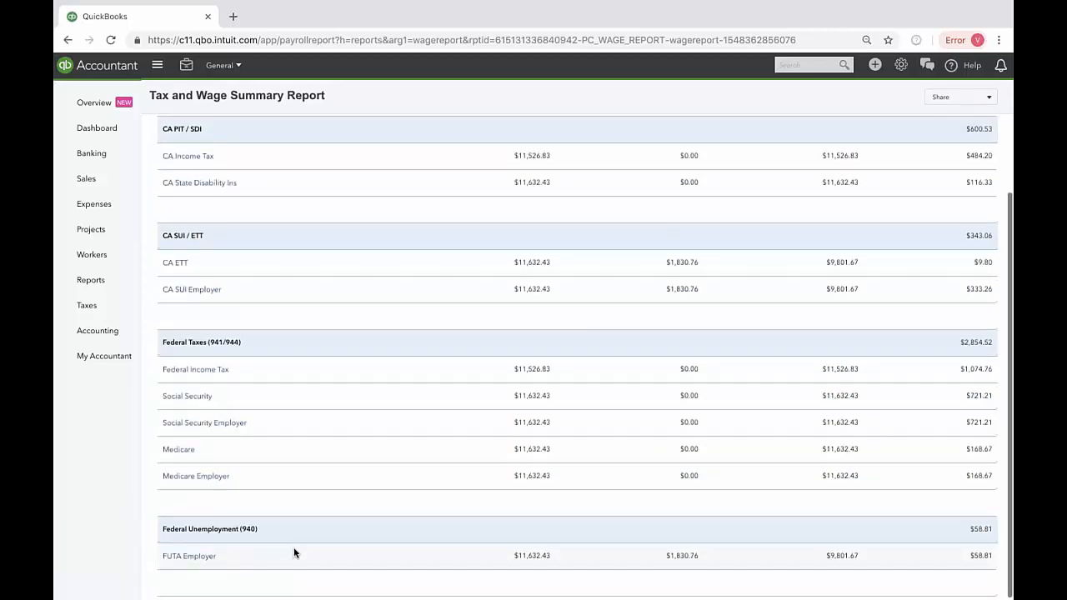
scroll(294, 553, up, 3)
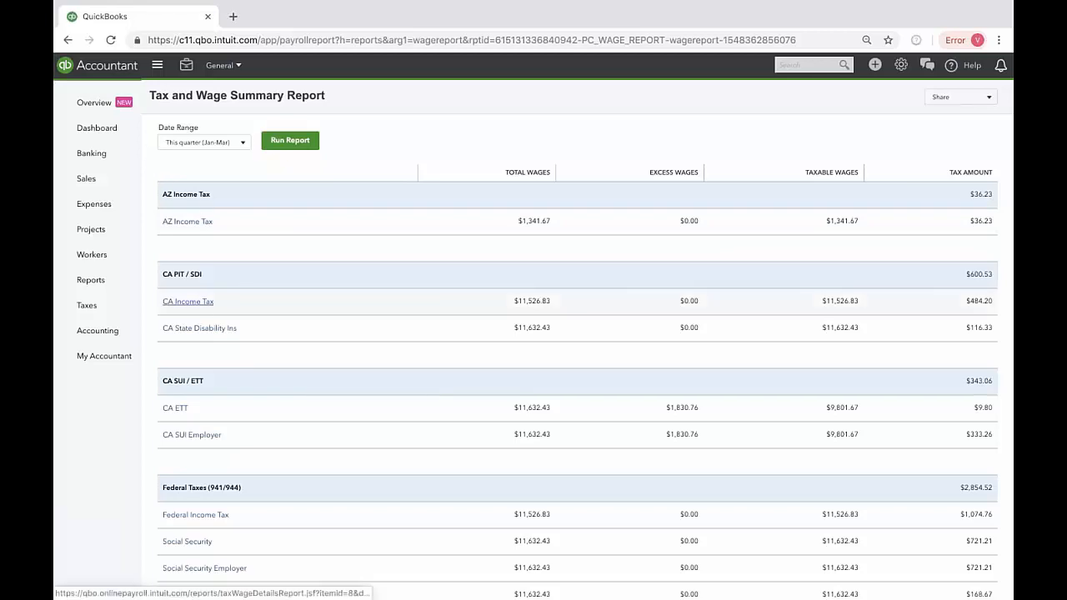
Step: View the employee details behind AZ Income Tax and Federal Income Tax, and check the summary's sharing and export options
click(200, 221)
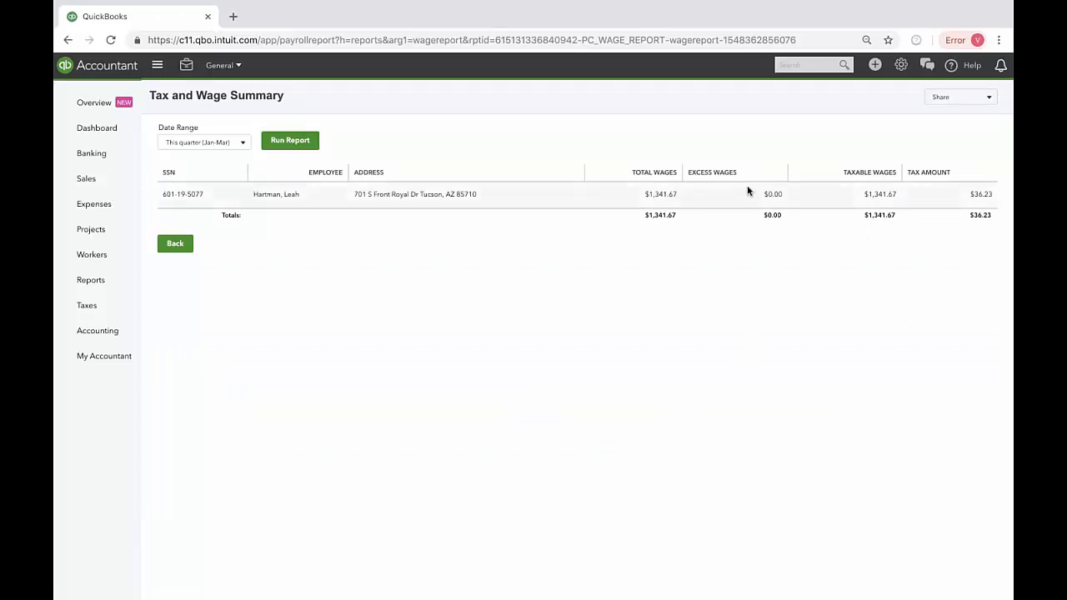
click(174, 245)
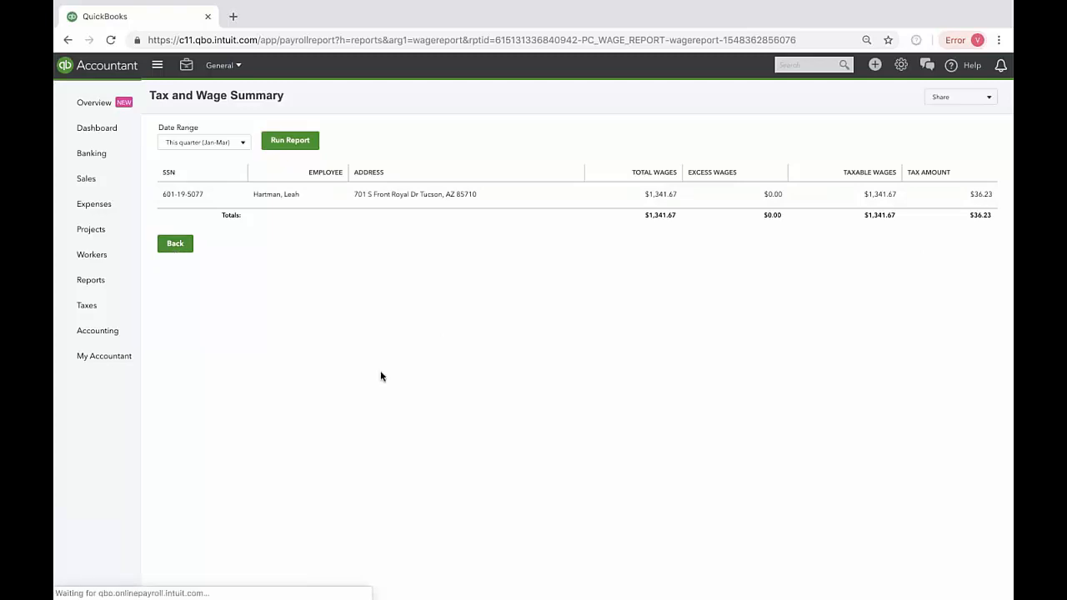
scroll(305, 405, down, 3)
click(195, 367)
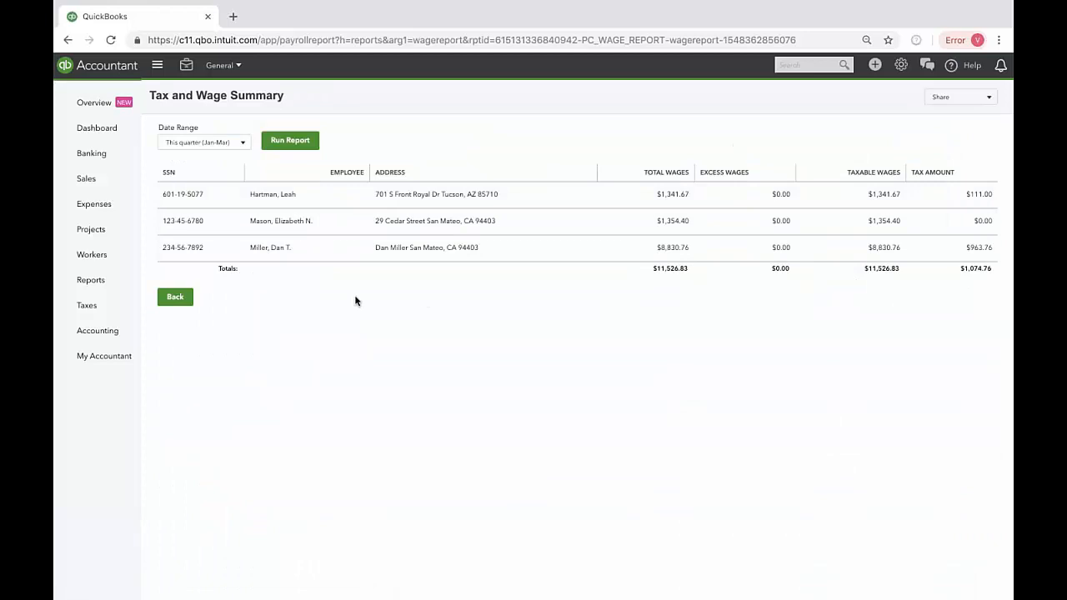
click(176, 297)
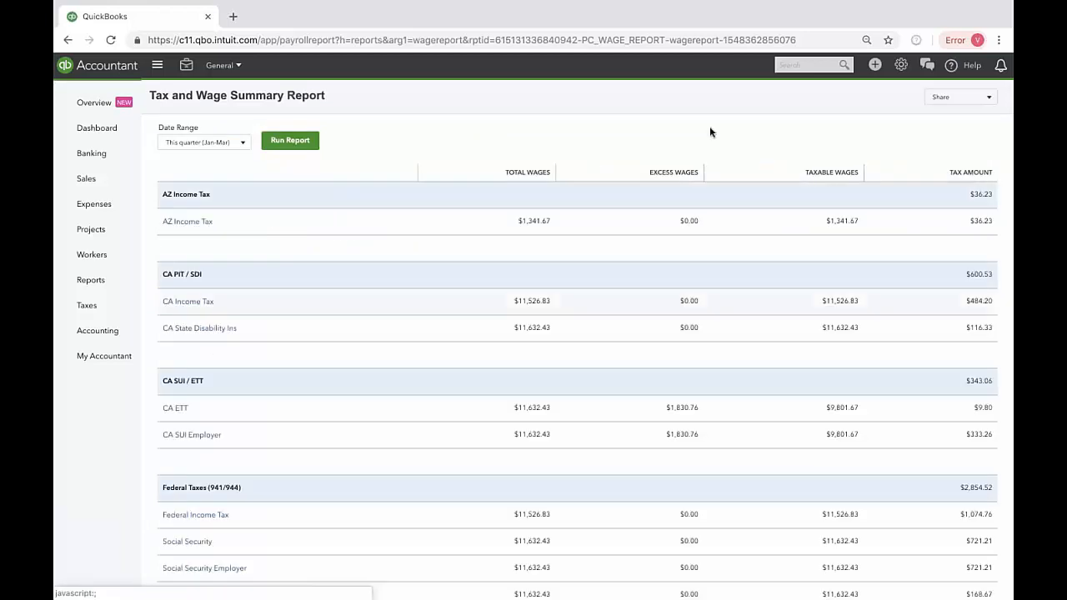
click(990, 98)
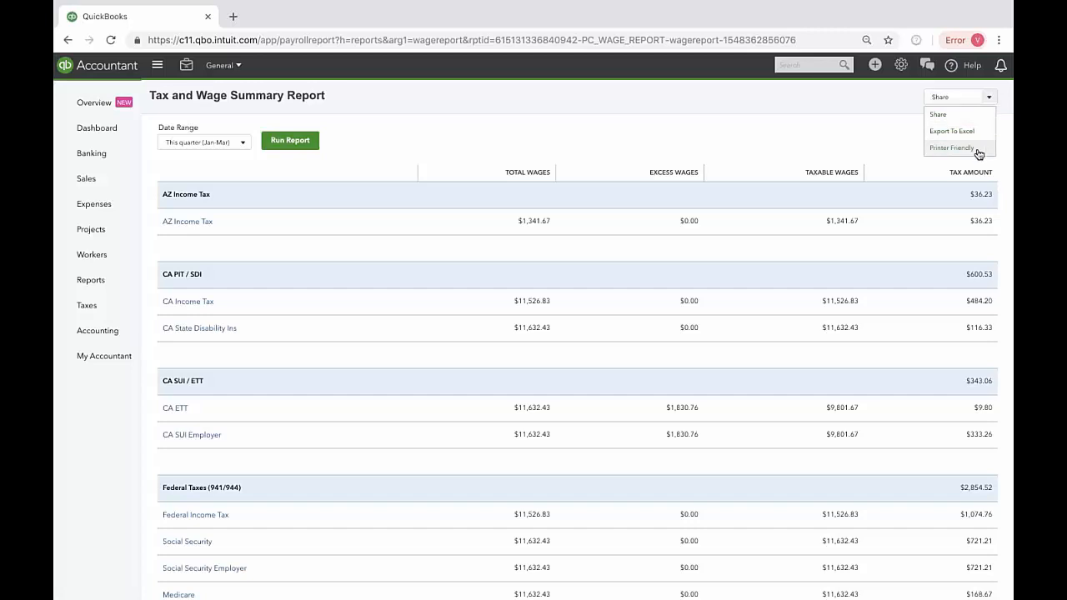
click(795, 123)
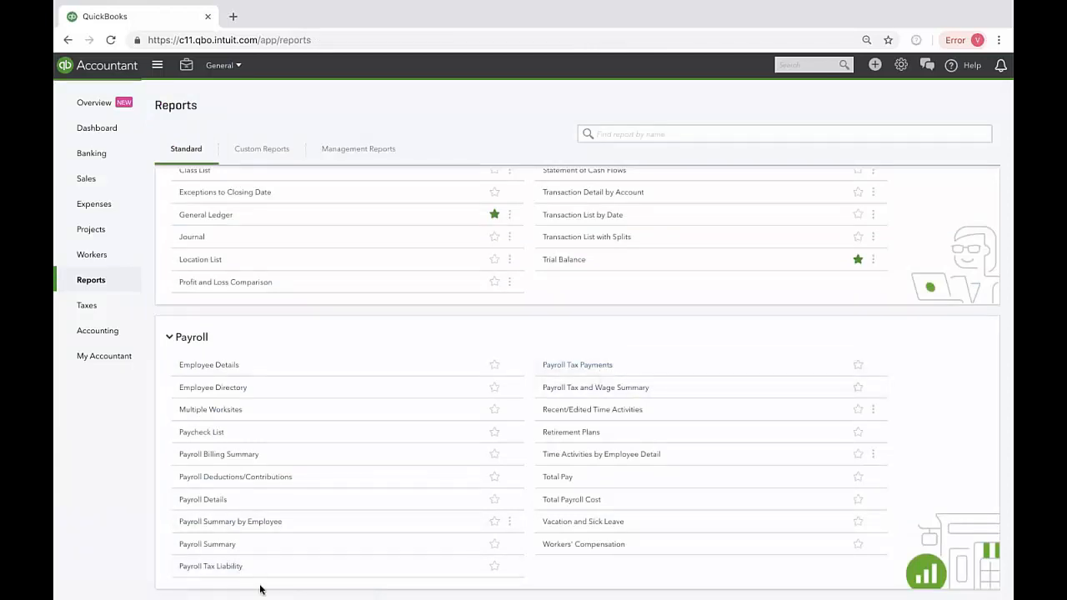
Step: Open the Payroll Tax Liability report from the payroll reports and review its tax amount, paid and owed columns
click(210, 566)
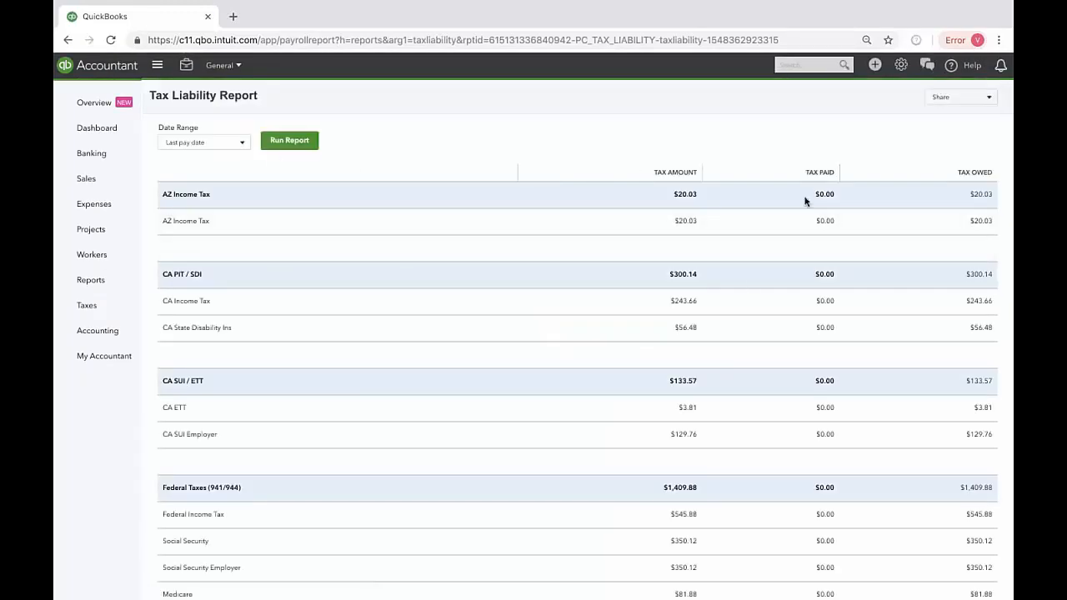
scroll(983, 545, down, 2)
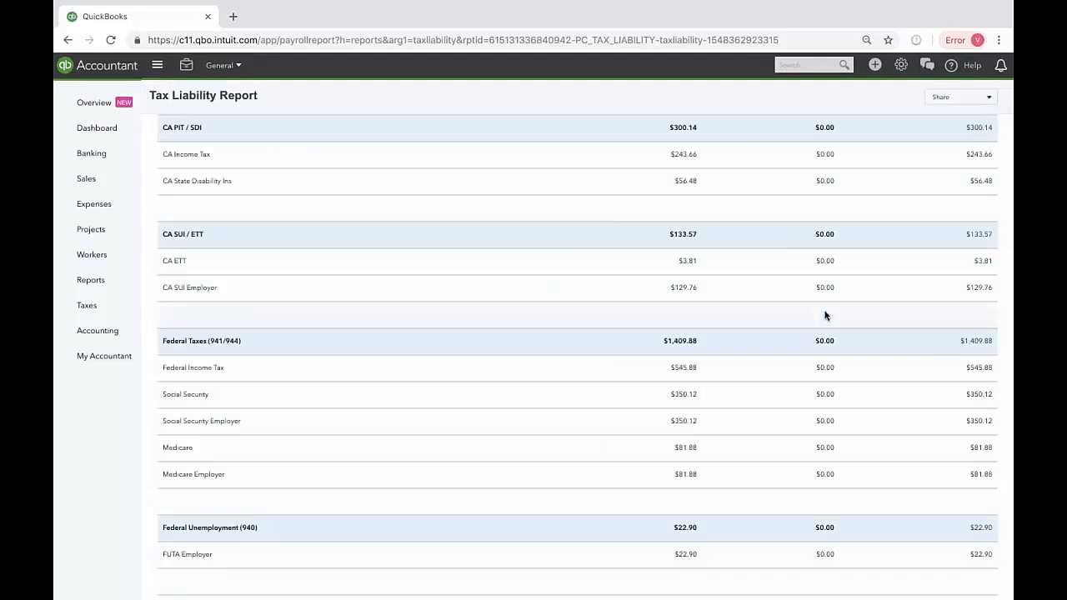
scroll(824, 315, up, 2)
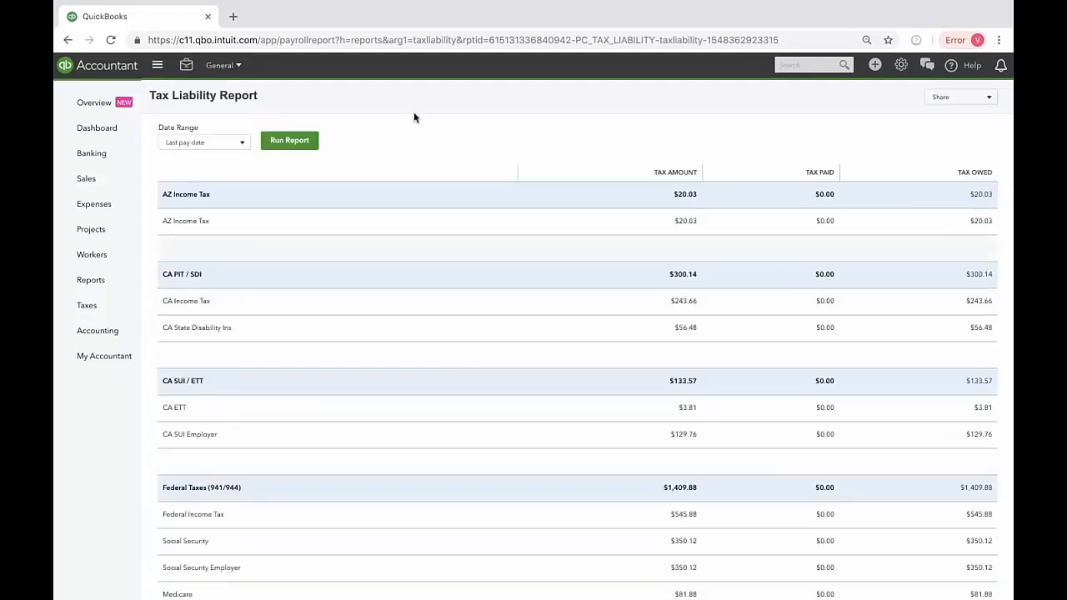
Step: Run the Tax Liability Report for This month and review the taxes by agency
click(230, 144)
click(220, 182)
click(276, 149)
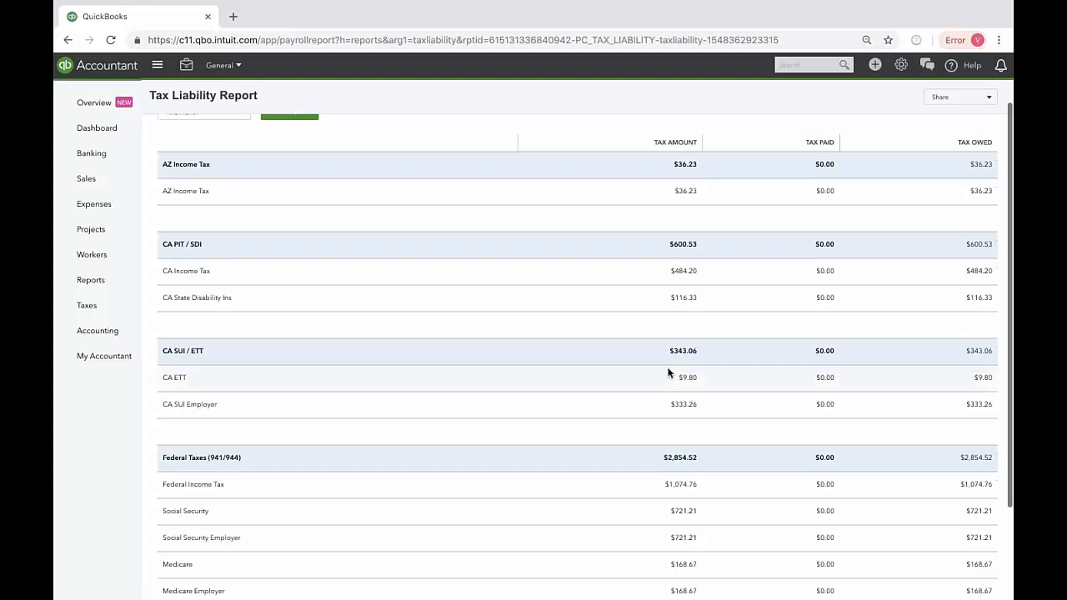
scroll(955, 557, down, 3)
scroll(955, 555, up, 3)
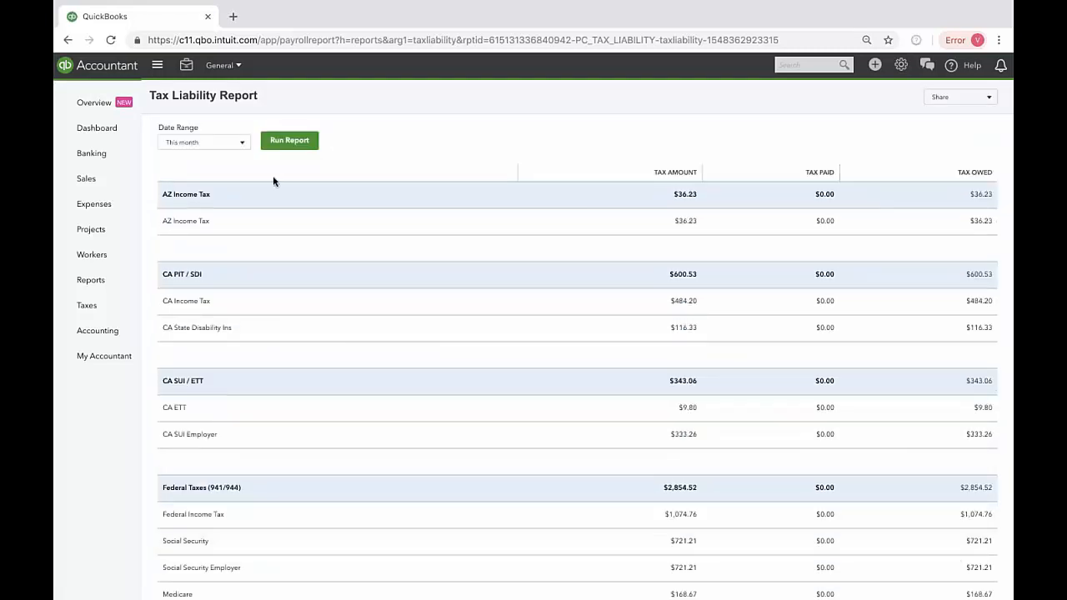
Step: Open the Payroll Tax Center, examine the Employer Setup forms, and return to the center
mouse_move(92, 267)
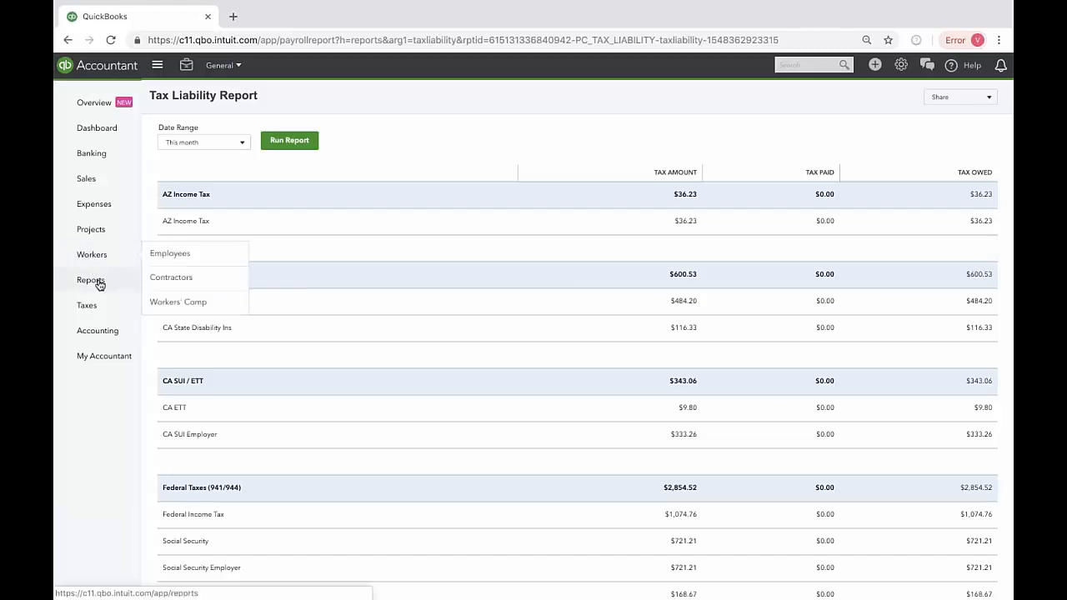
mouse_move(95, 311)
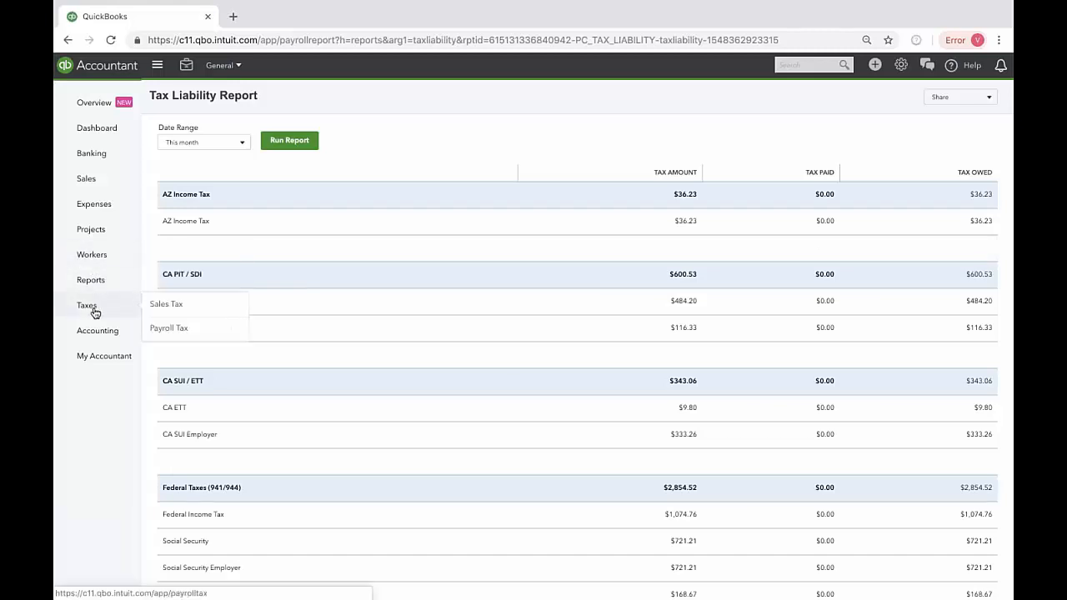
click(171, 329)
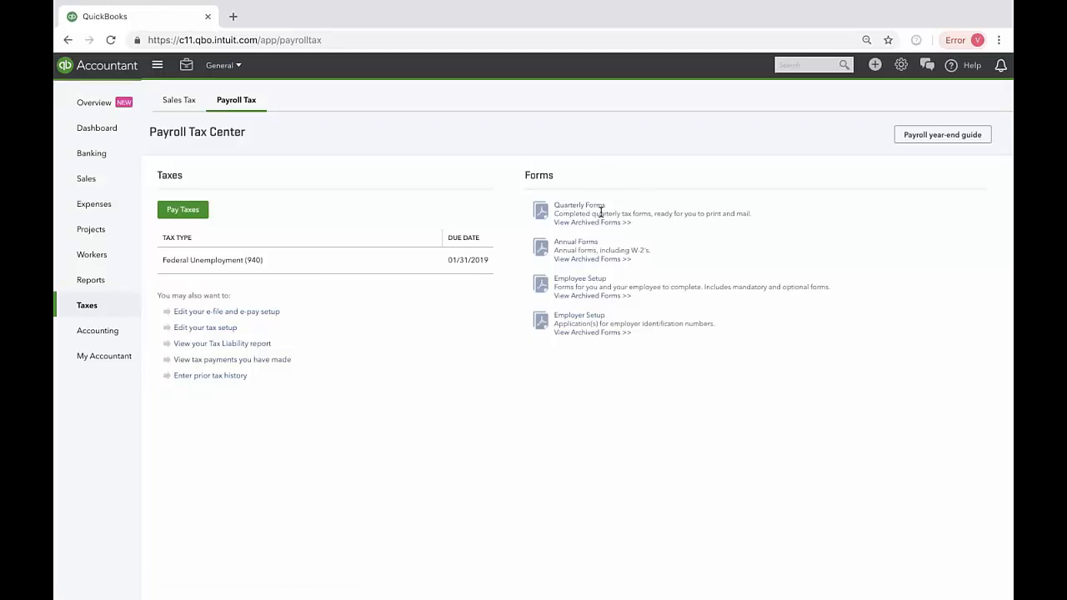
click(594, 320)
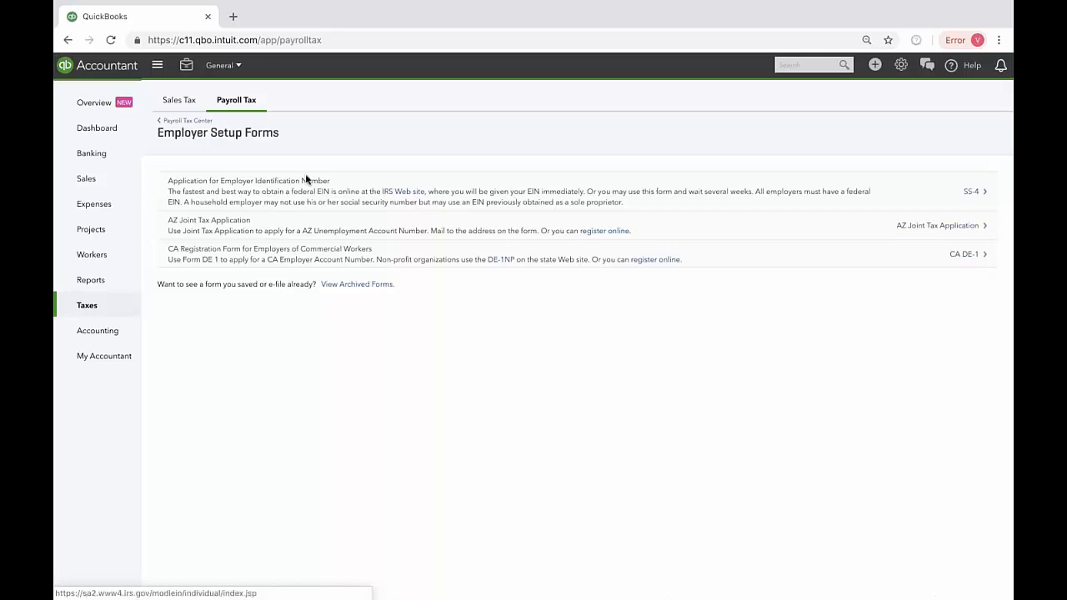
click(188, 122)
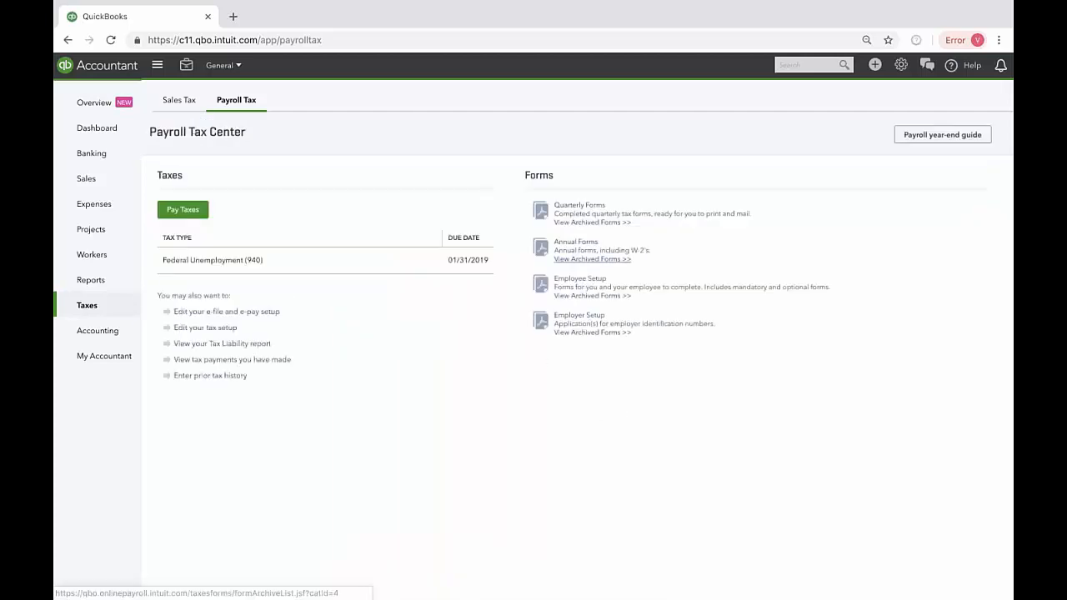
Step: Open the Employee Setup forms and select the second employee in the list for the per-employee forms
click(588, 282)
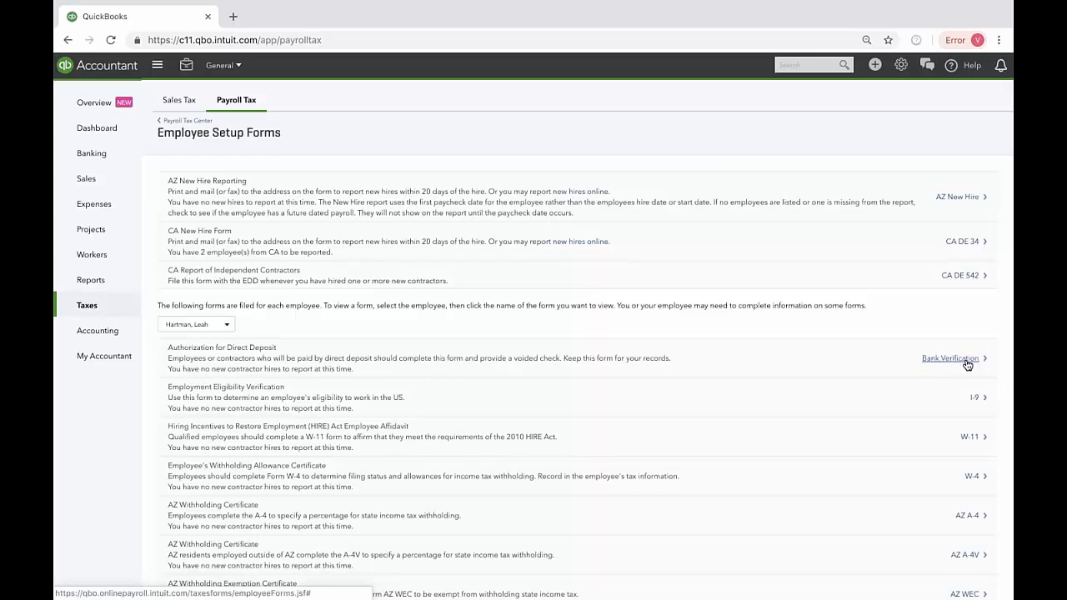
scroll(268, 513, down, 1)
click(225, 236)
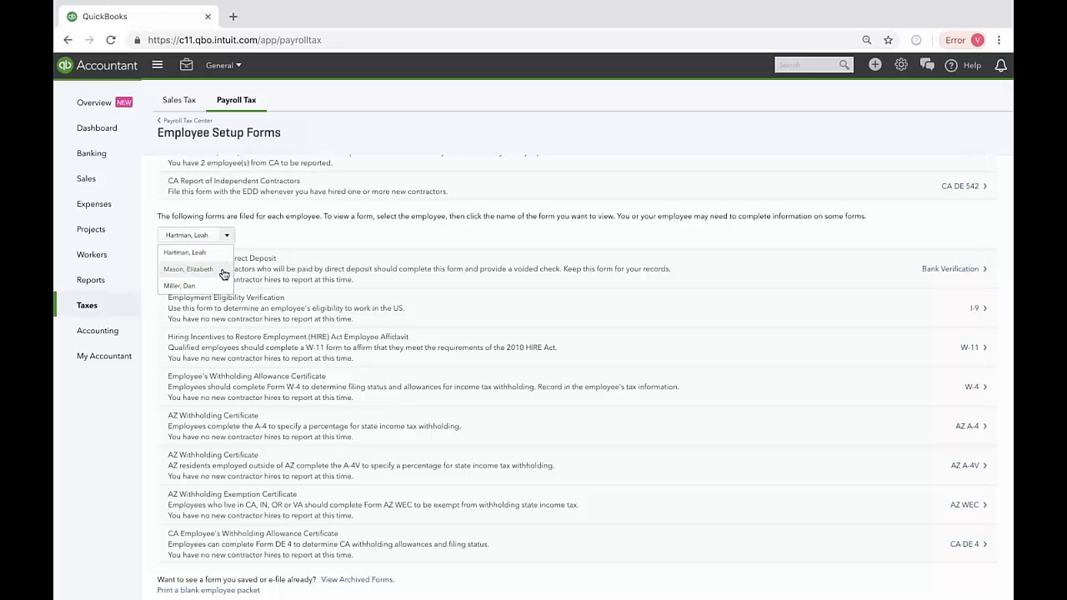
click(188, 269)
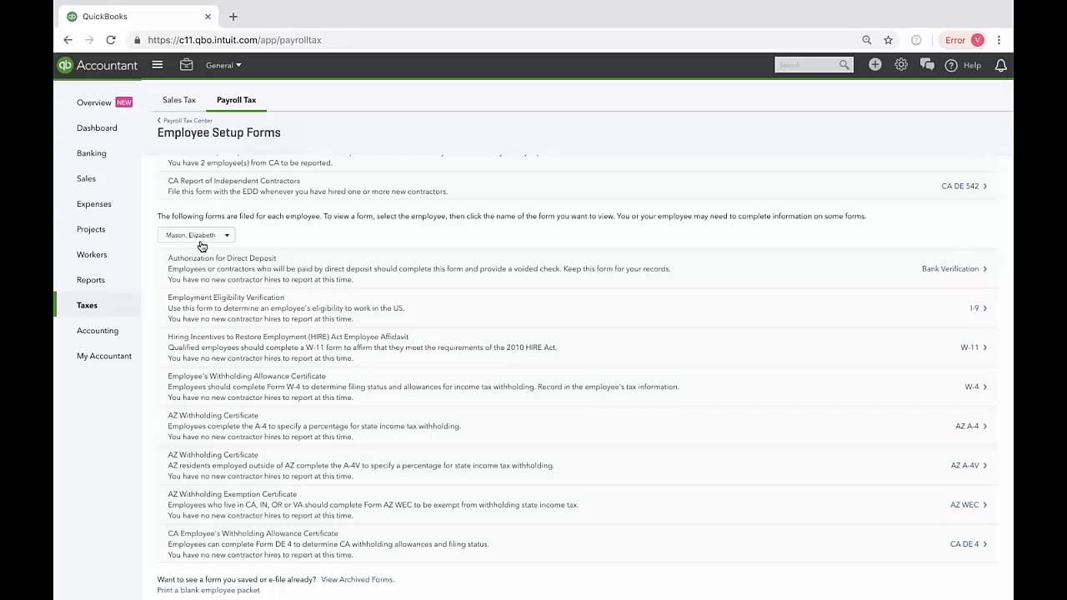
Step: Open the selected employee's I-9 form and look through its instructions, the employee information section and the employer review section
click(976, 312)
click(204, 215)
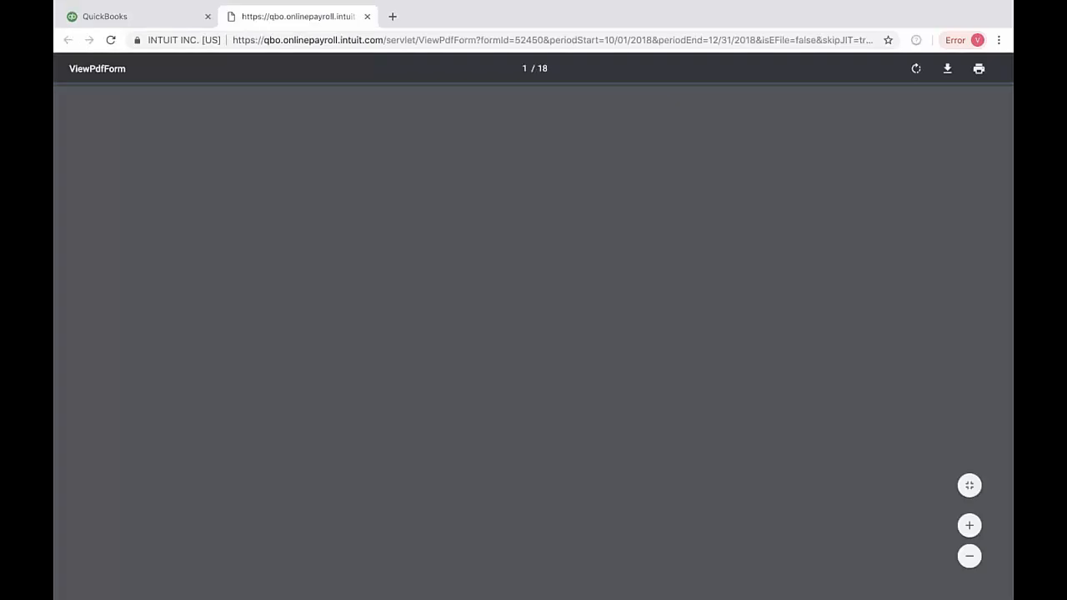
scroll(450, 425, down, 20)
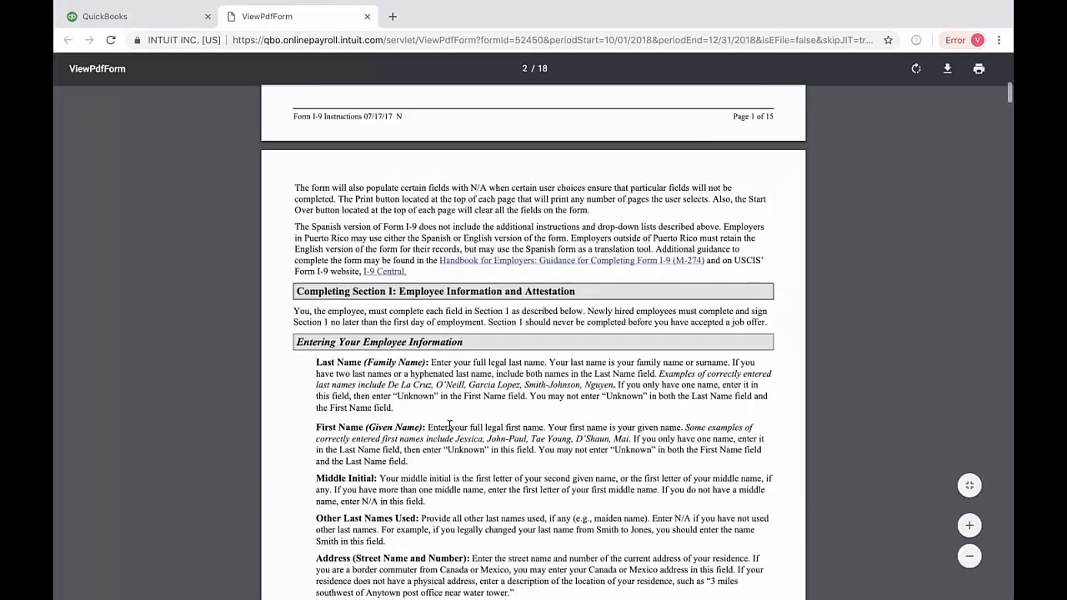
scroll(450, 425, down, 20)
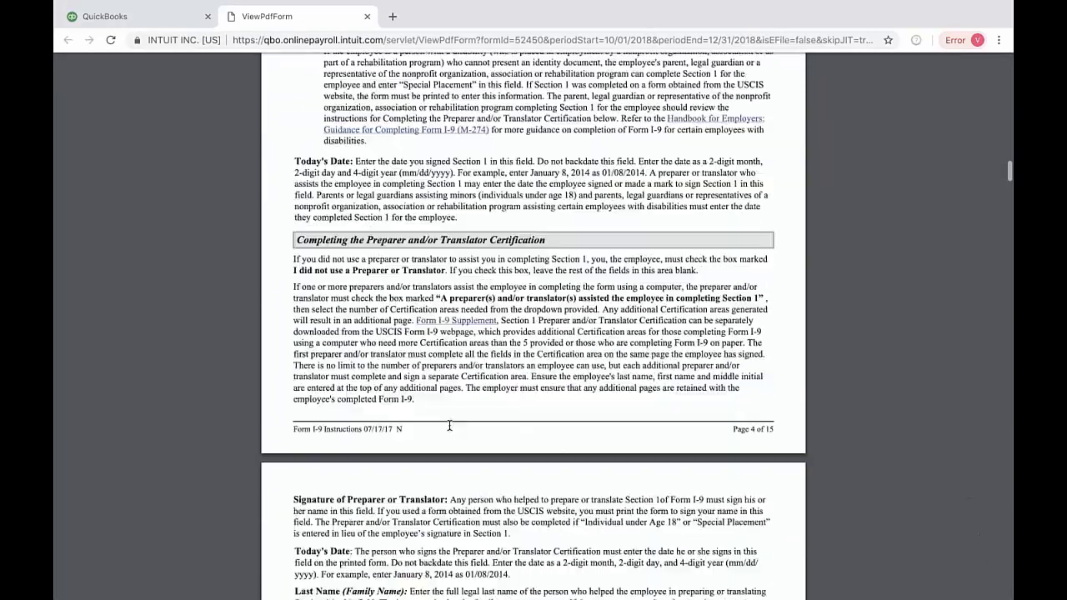
scroll(449, 425, down, 20)
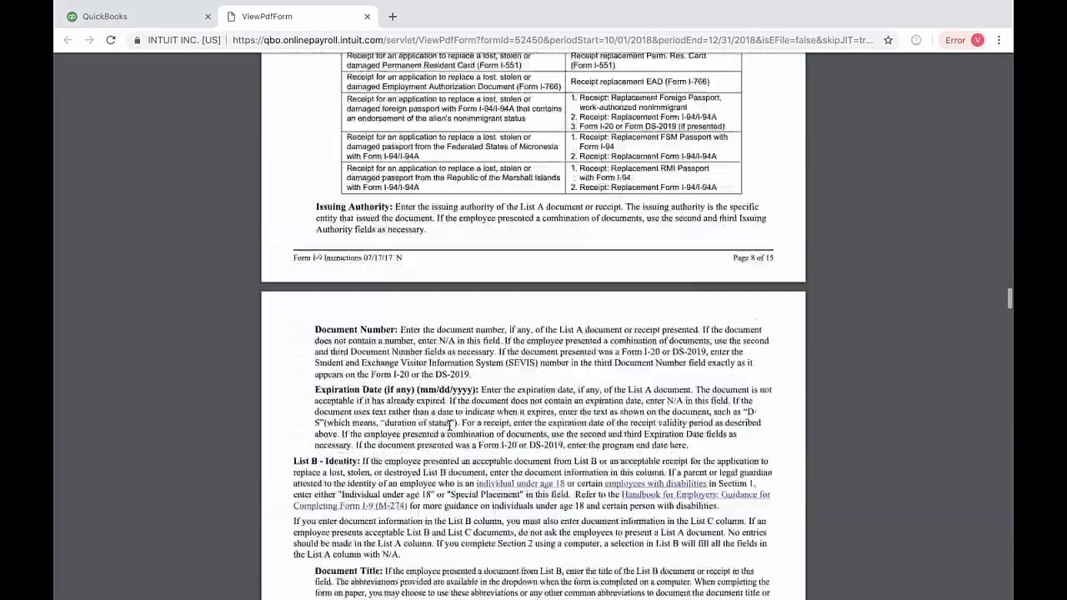
scroll(449, 425, down, 20)
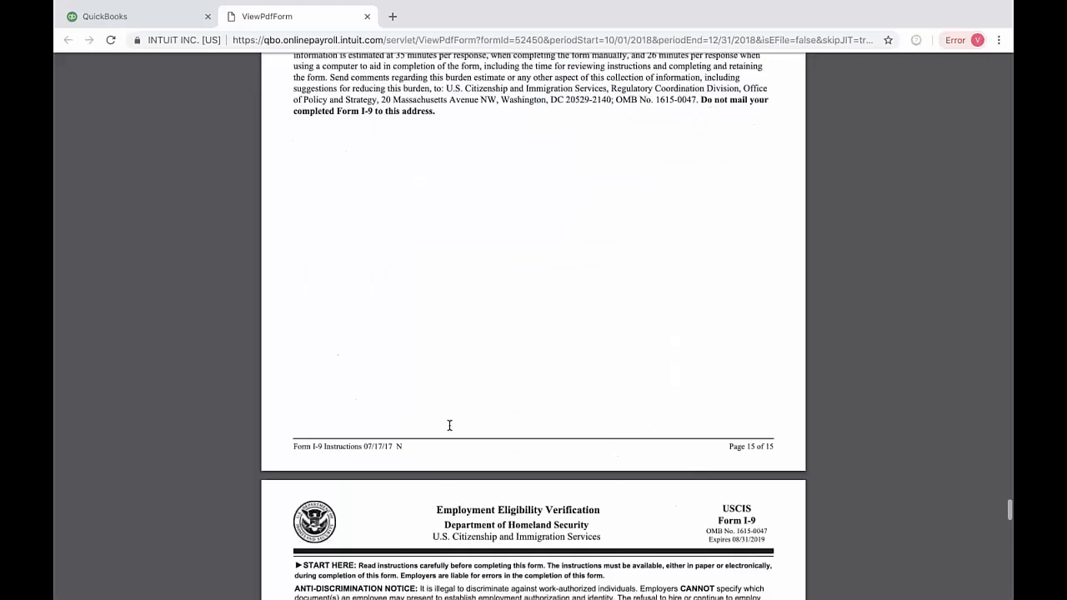
scroll(577, 258, up, 2)
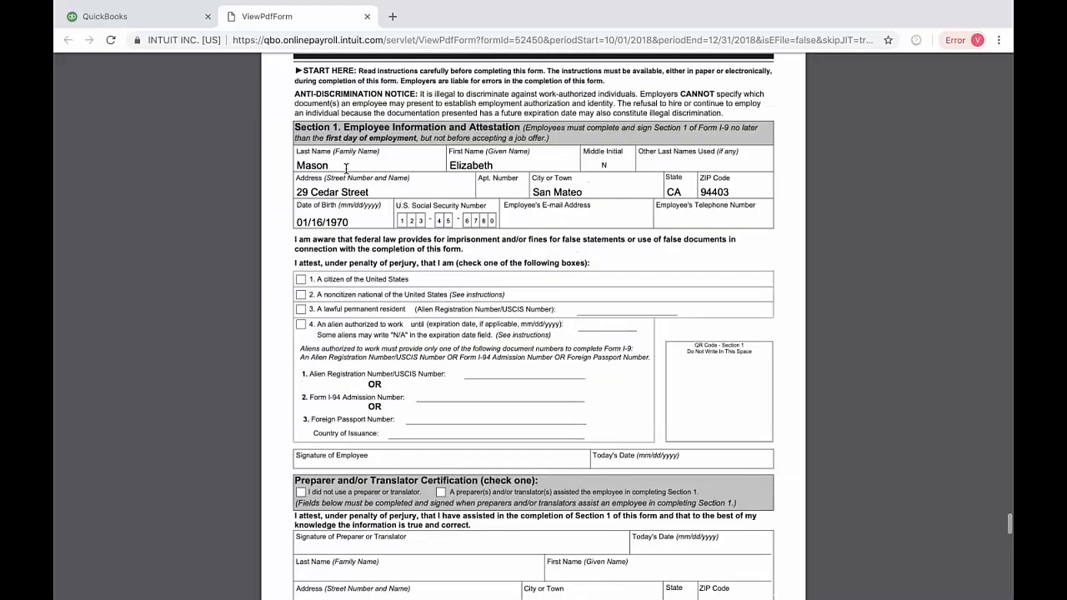
scroll(578, 258, down, 15)
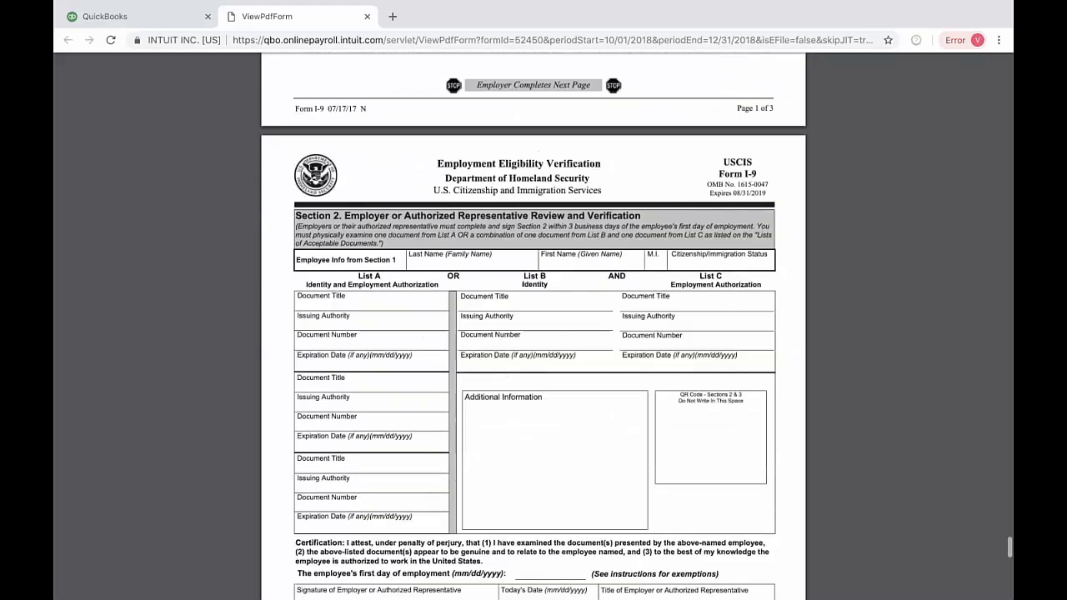
scroll(533, 324, down, 4)
scroll(534, 325, up, 20)
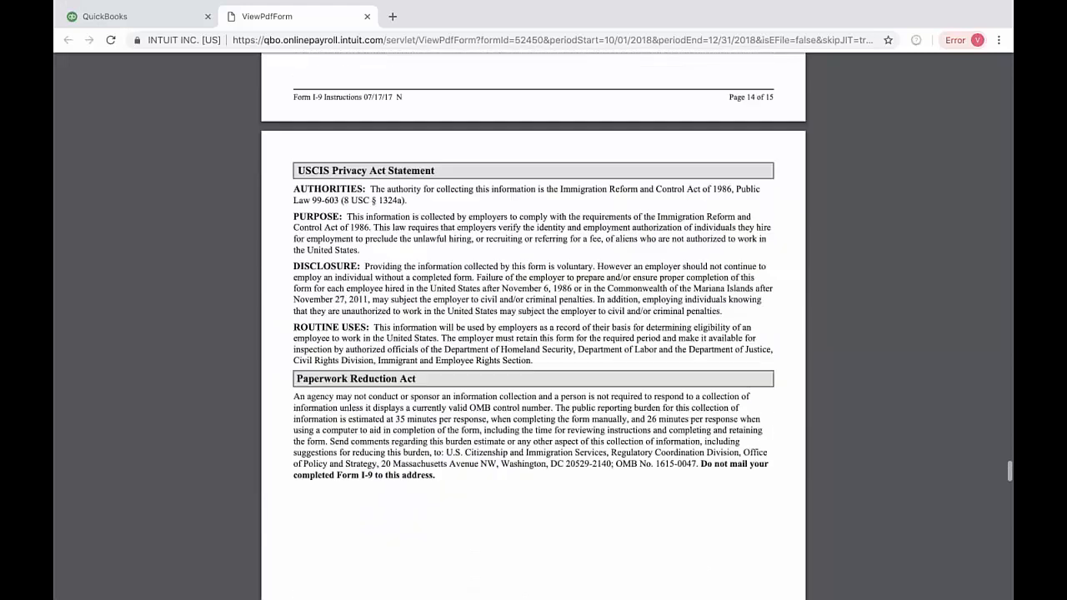
Step: Finish looking through the I-9 form, close it, and return to the Payroll Tax Center
scroll(430, 240, up, 20)
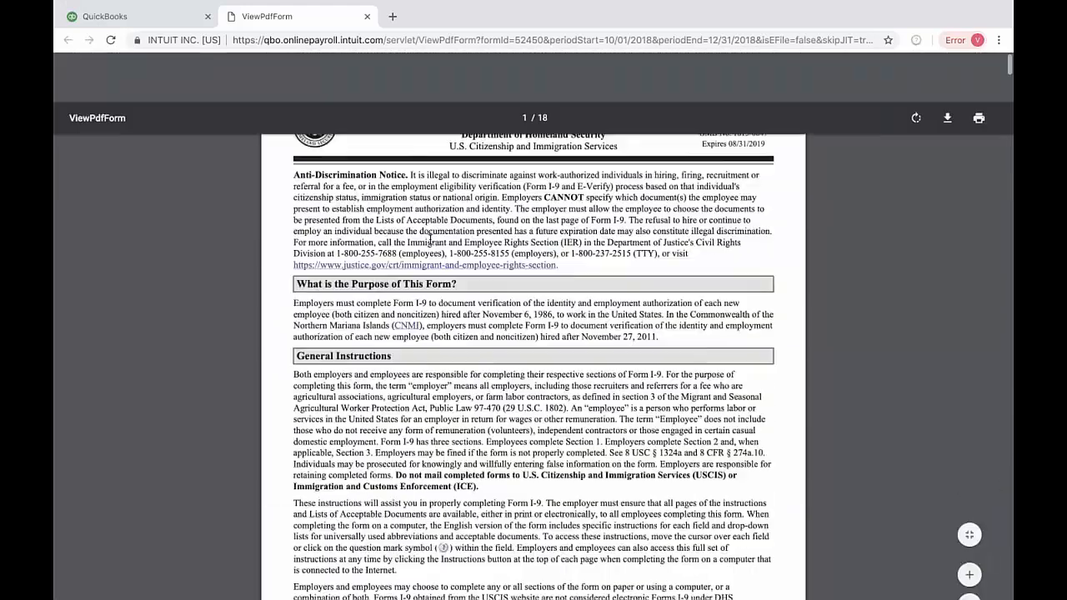
scroll(430, 240, up, 3)
click(367, 16)
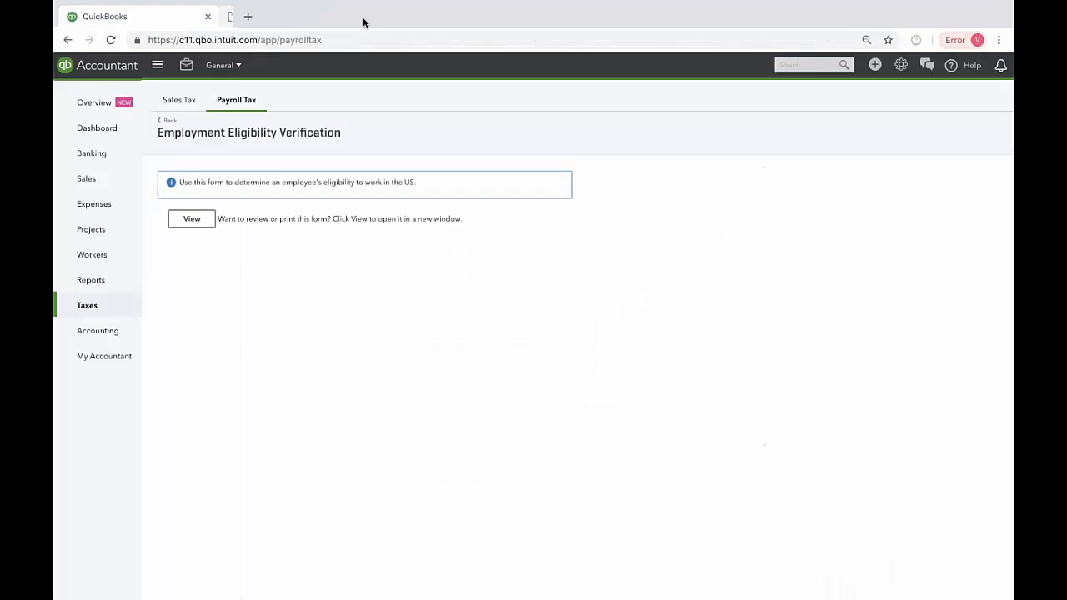
click(170, 121)
click(172, 123)
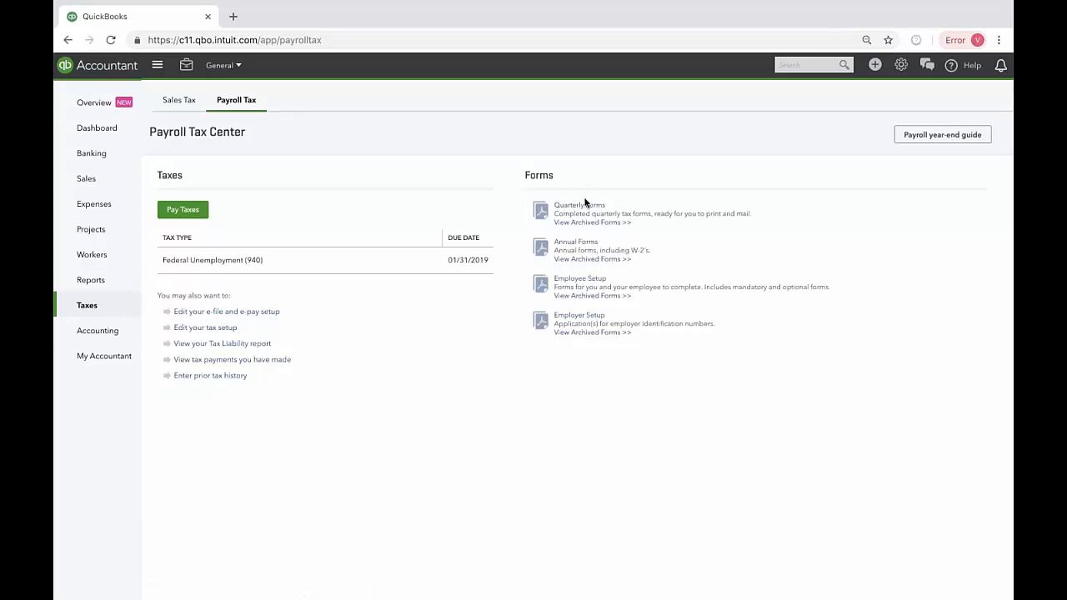
Step: Open the Annual Forms list, examine the available annual tax forms, and return to the Payroll Tax Center
click(576, 241)
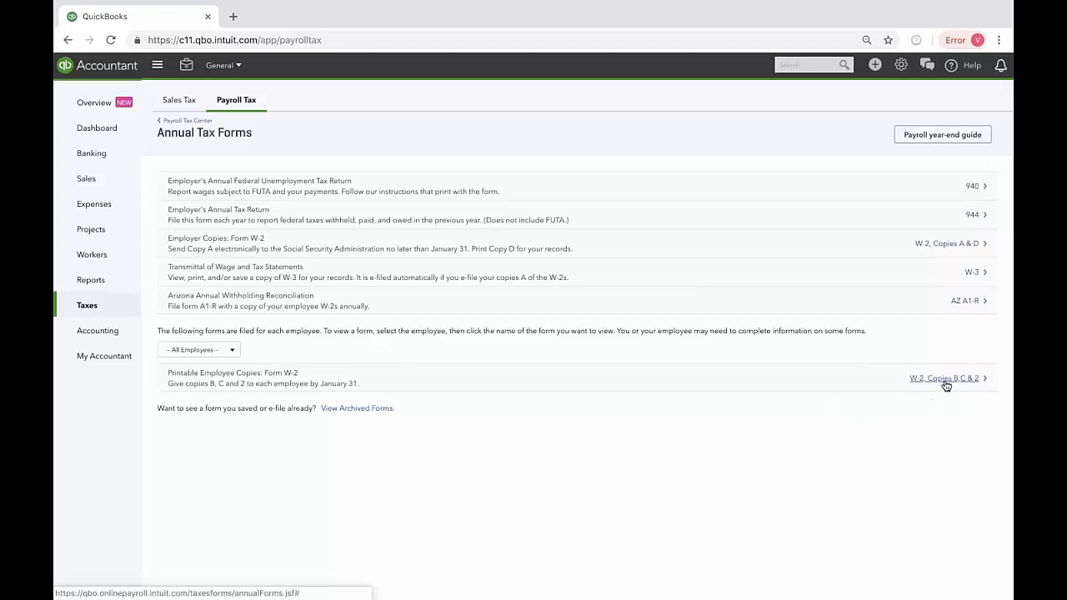
click(208, 124)
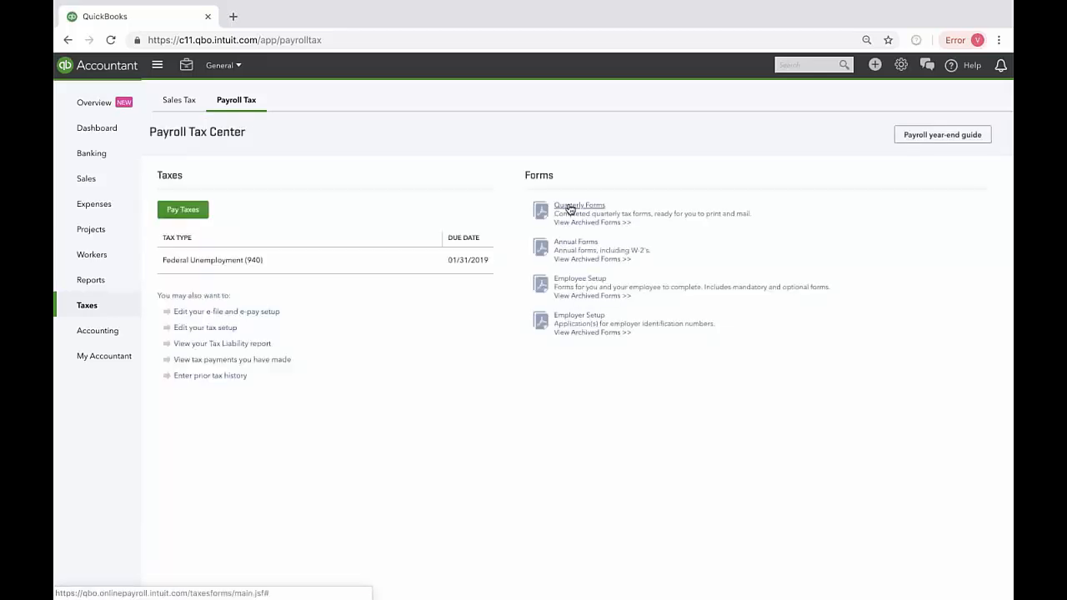
Step: Archive the quarterly Form 941, Employer's Quarterly Tax Return, for the period 10/01/2018-12/31/2018
click(570, 209)
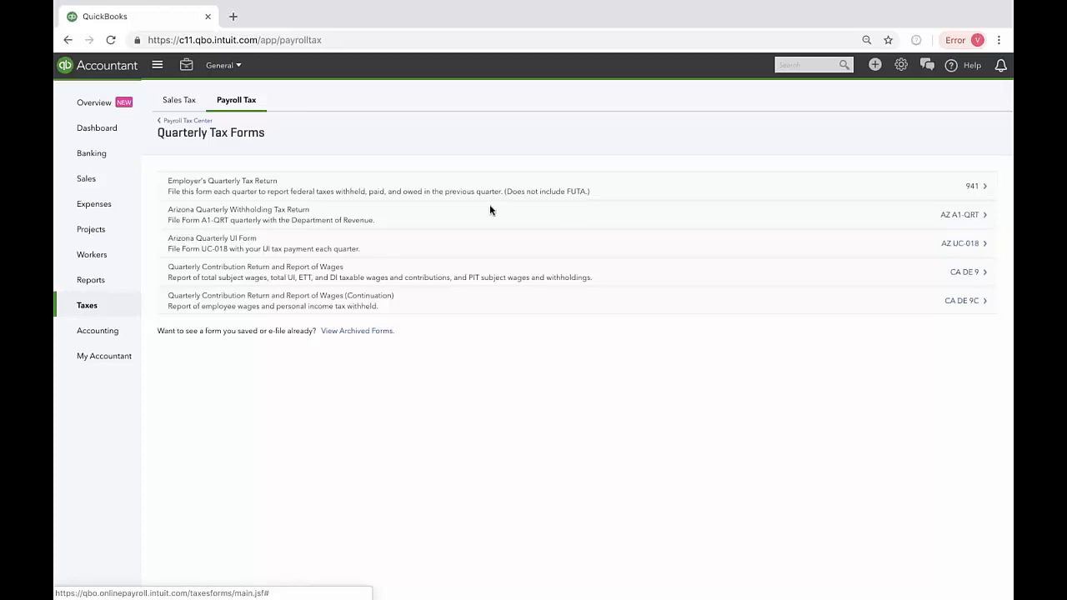
click(971, 190)
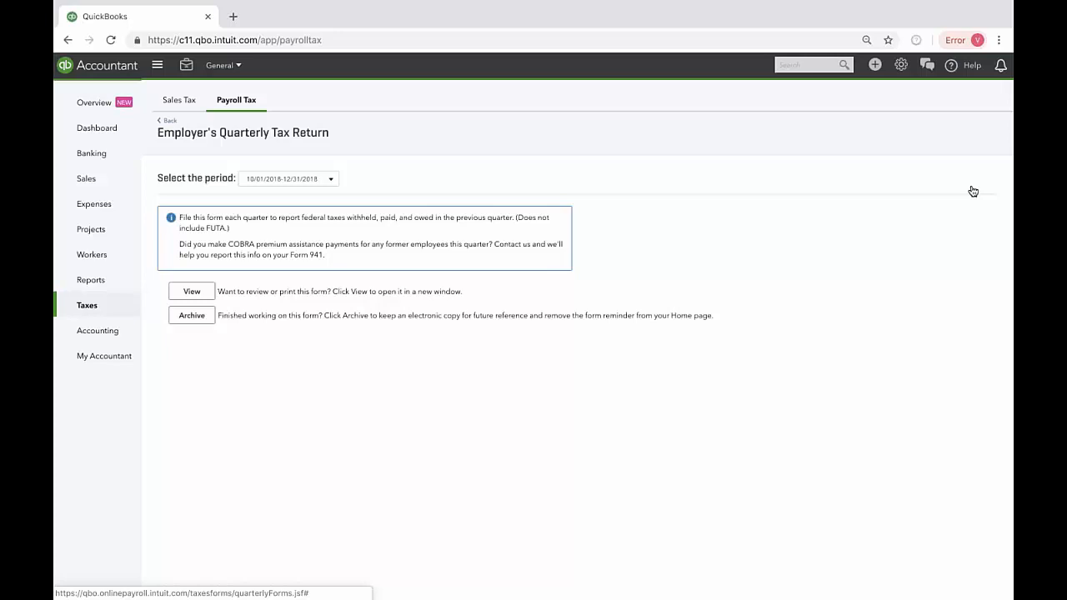
click(197, 319)
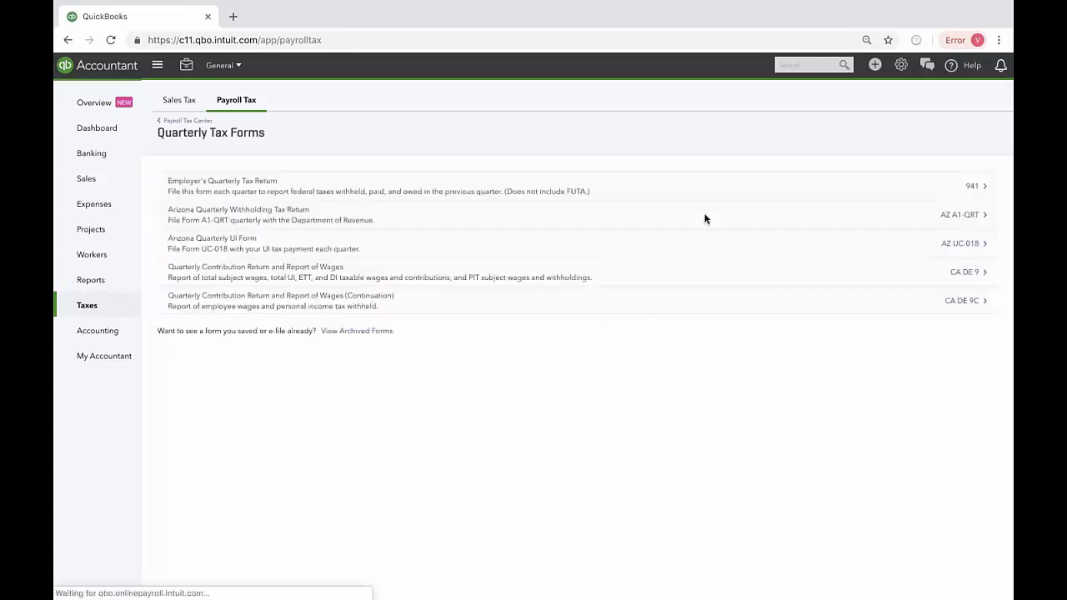
Step: View the archived forms, look through the whole list, and go back from it
click(369, 331)
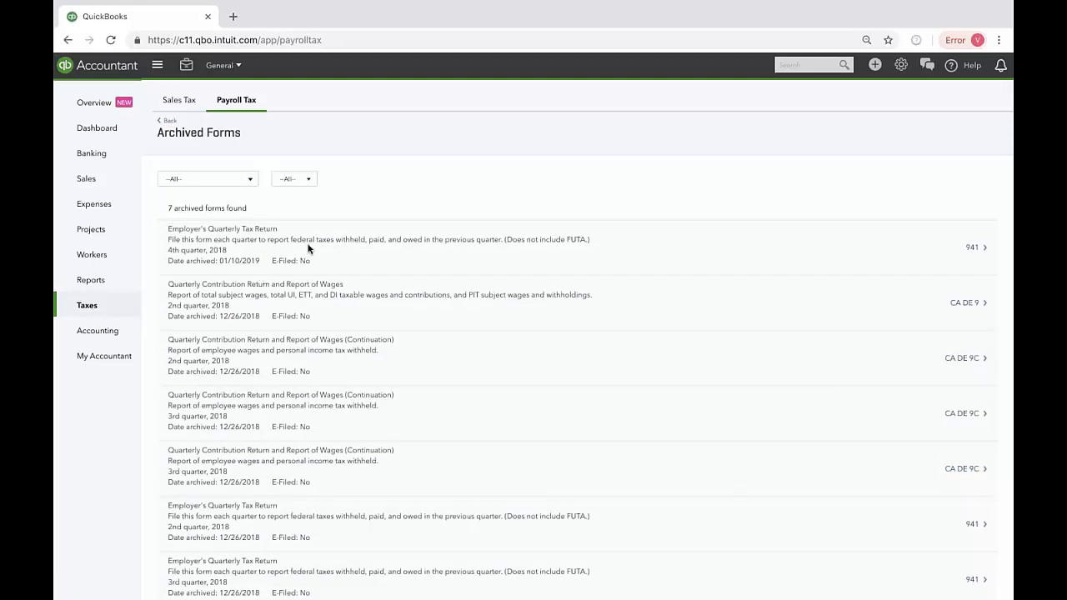
scroll(336, 525, down, 1)
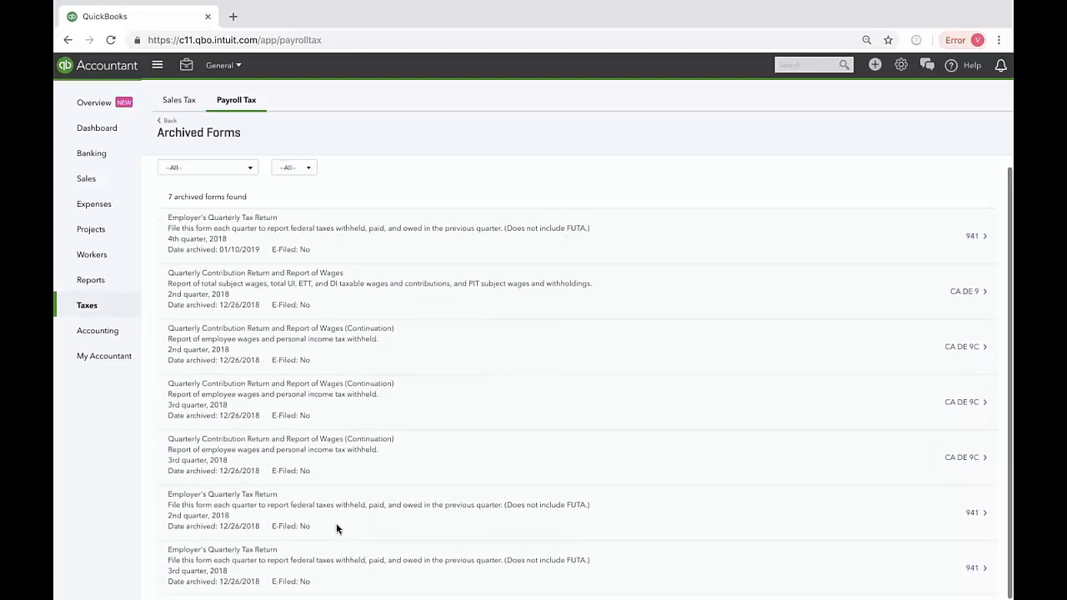
scroll(336, 522, up, 1)
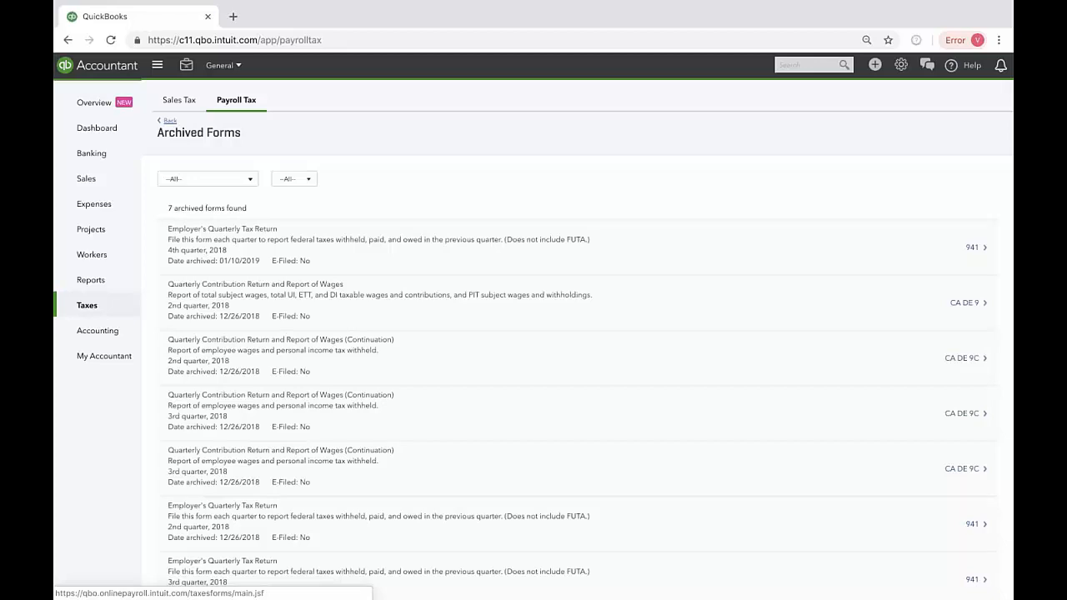
click(169, 121)
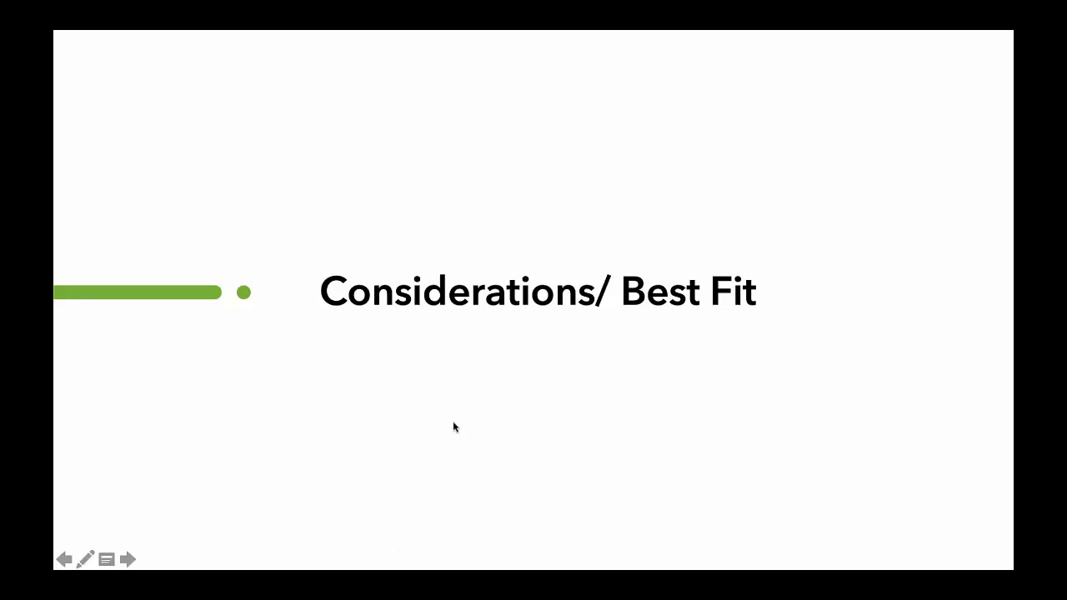
click(128, 559)
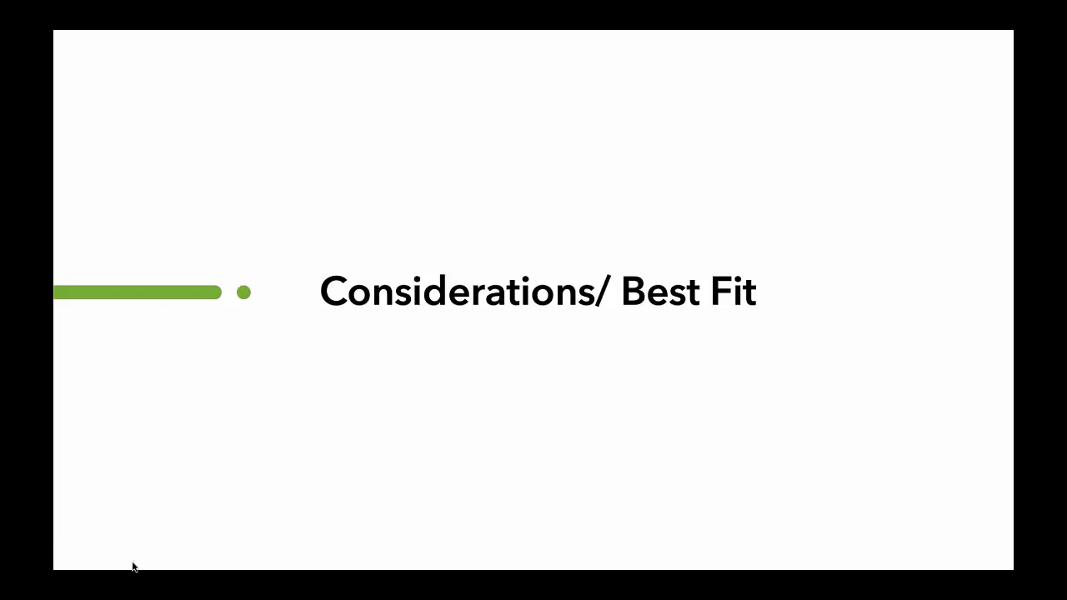
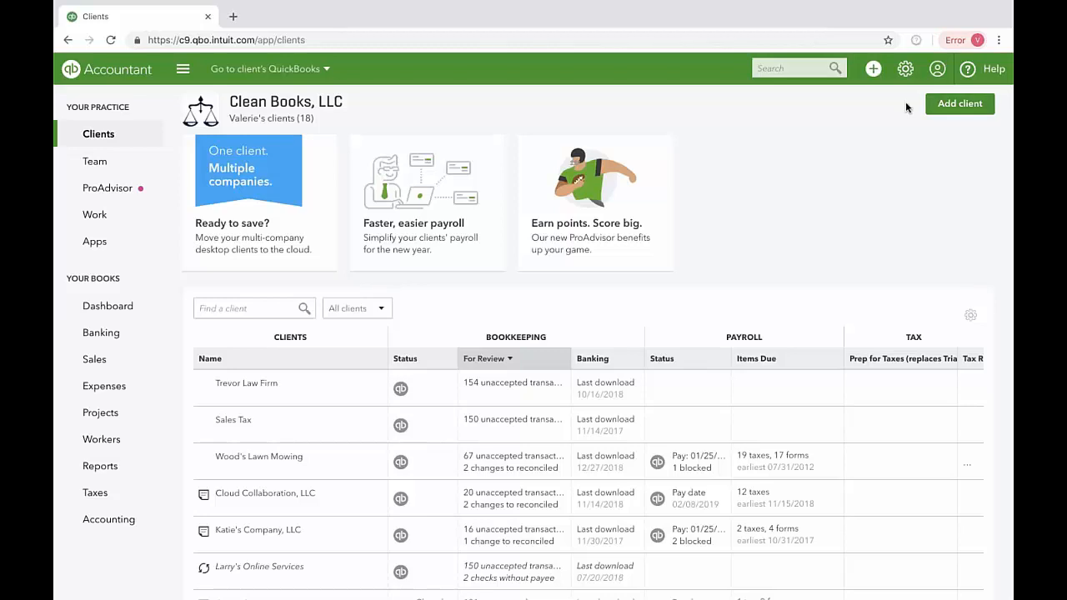
Step: Open the form for adding a client and look through its contact information, subscription plans and team access sections
click(957, 106)
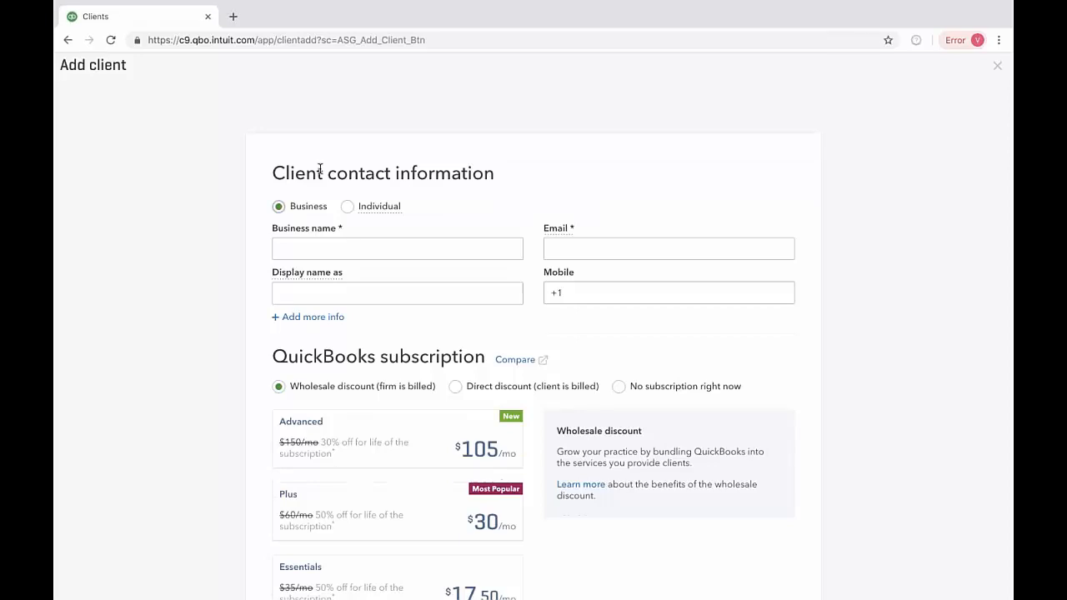
scroll(135, 358, down, 3)
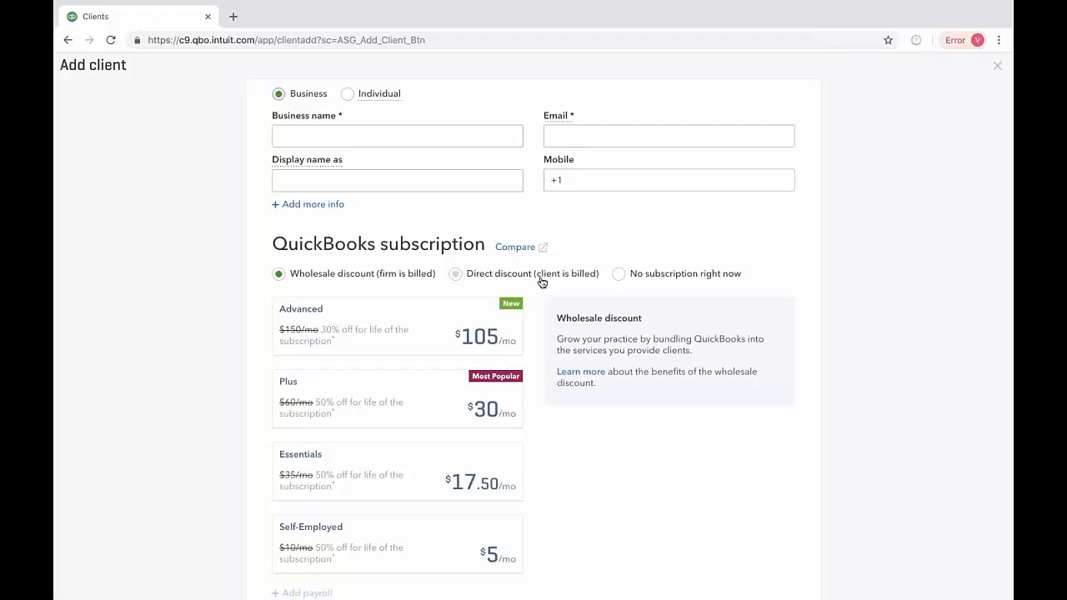
scroll(234, 367, down, 2)
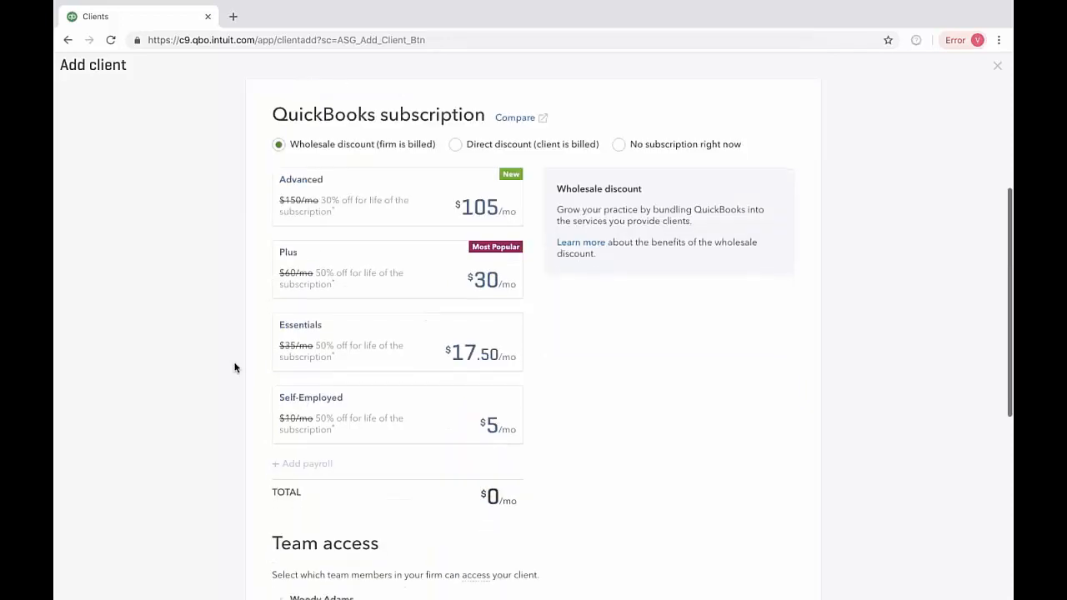
scroll(498, 496, down, 1)
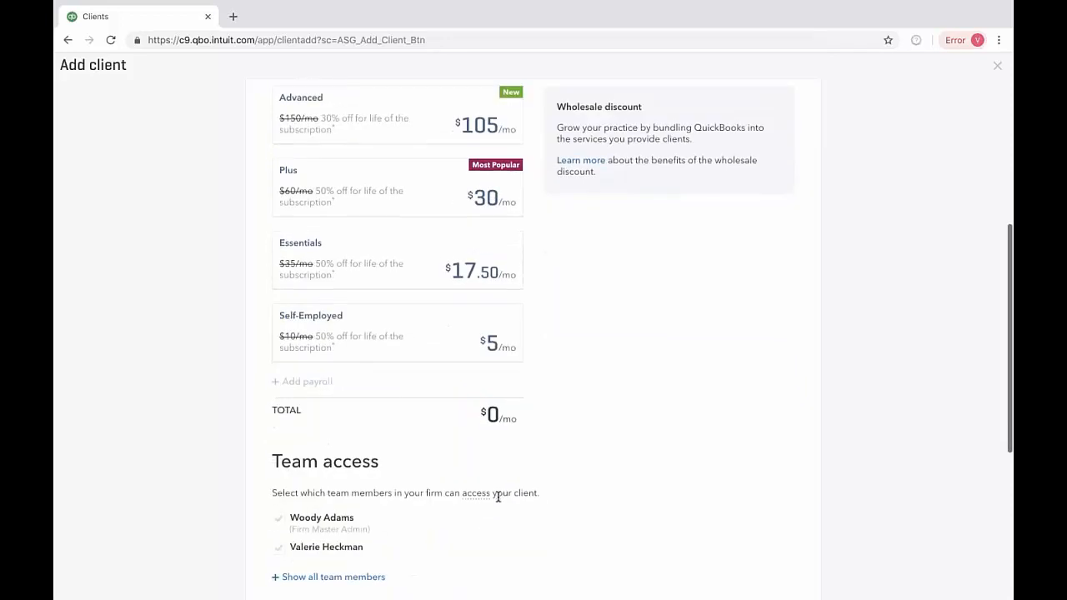
scroll(665, 475, up, 1)
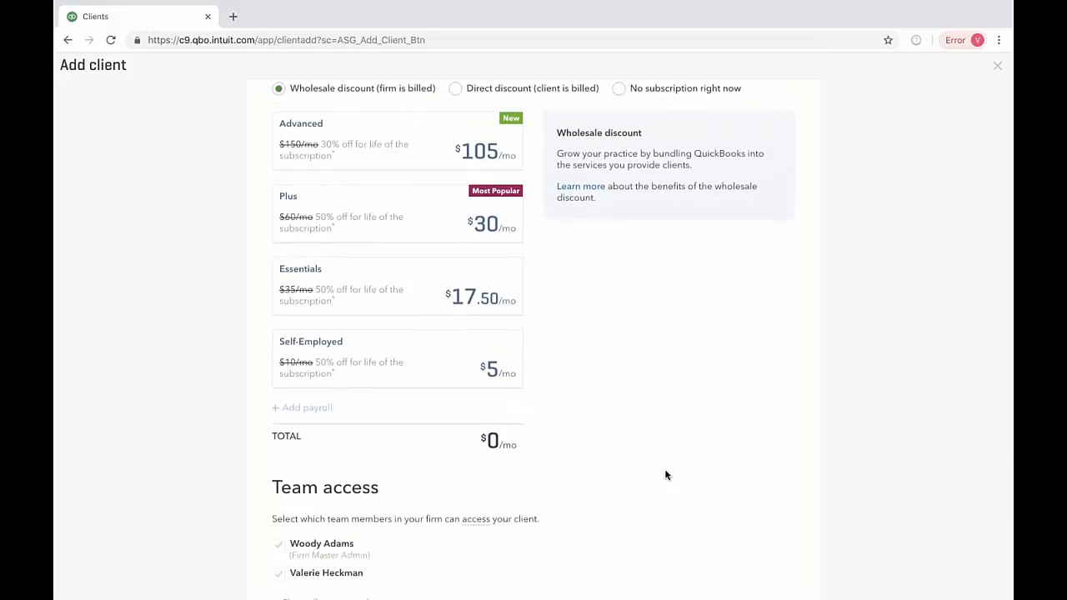
scroll(665, 475, down, 1)
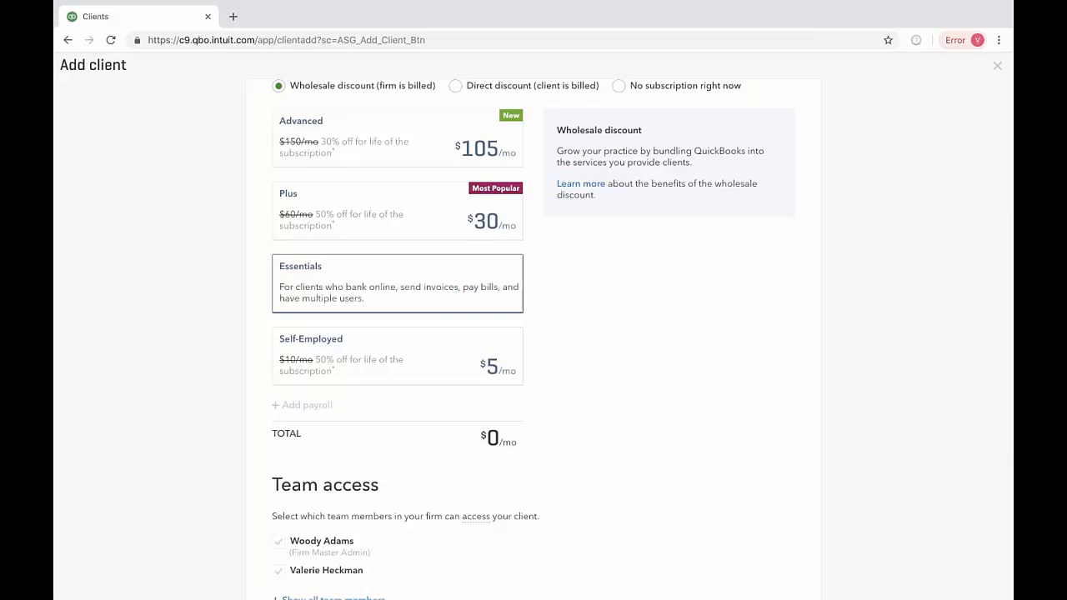
Step: Choose the Plus subscription with the wholesale discount and show the payroll options that can be added to it
click(336, 221)
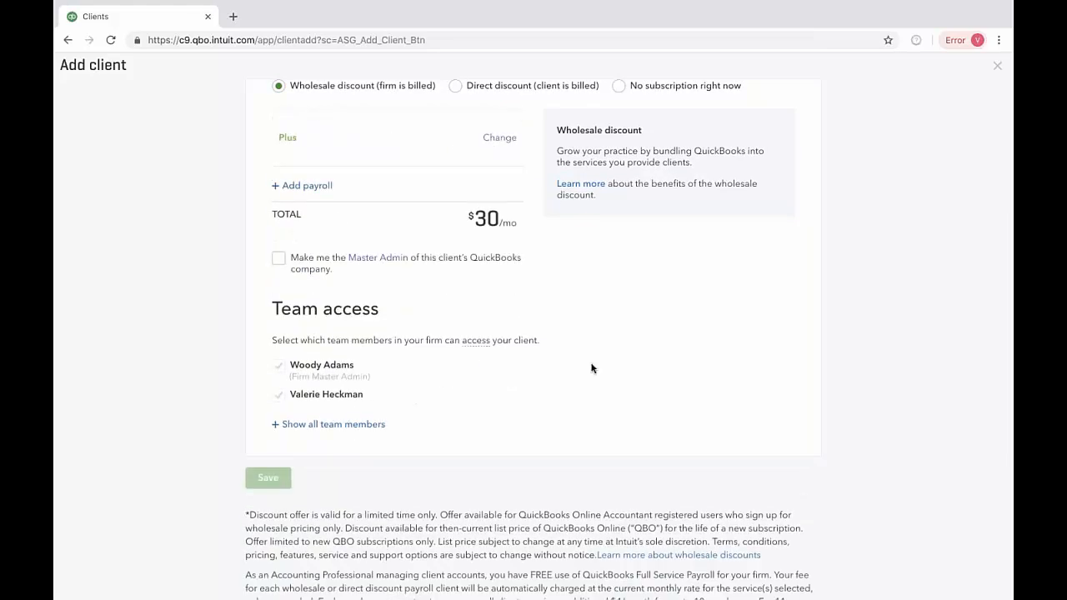
scroll(591, 368, up, 1)
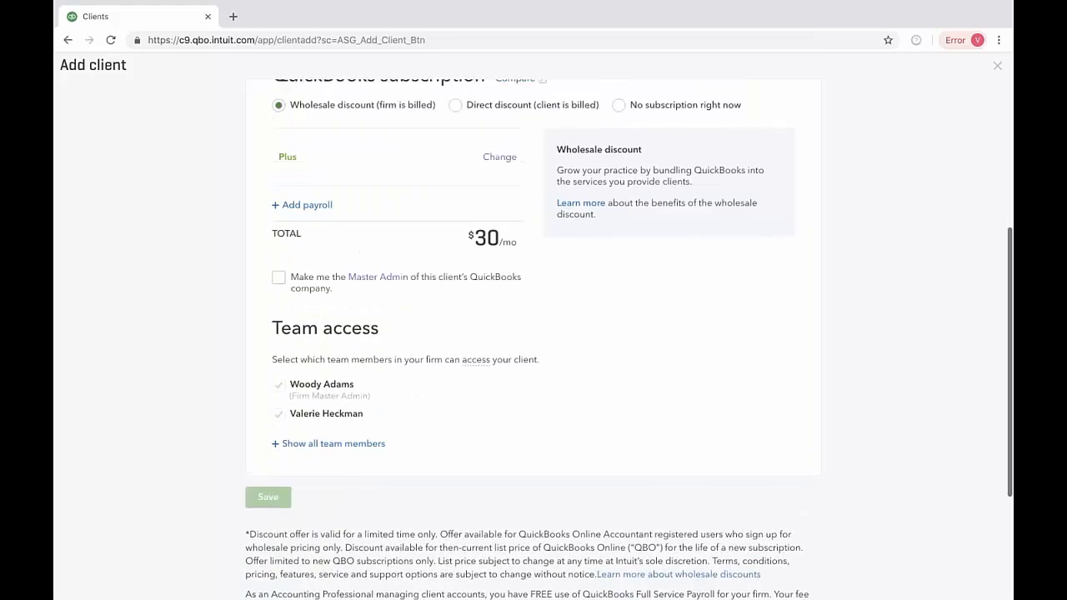
click(305, 205)
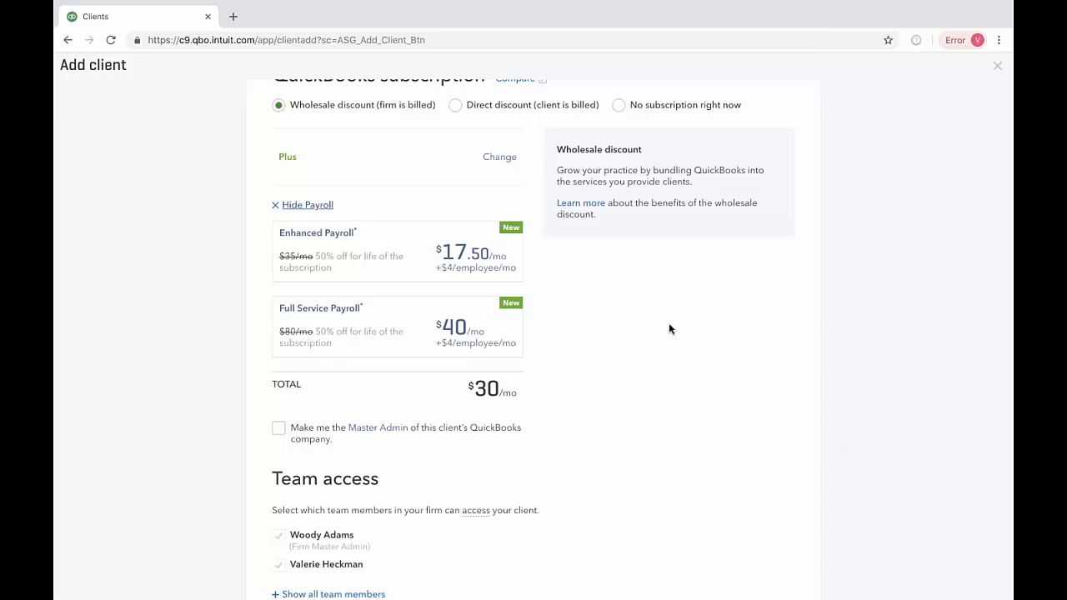
mouse_move(428, 326)
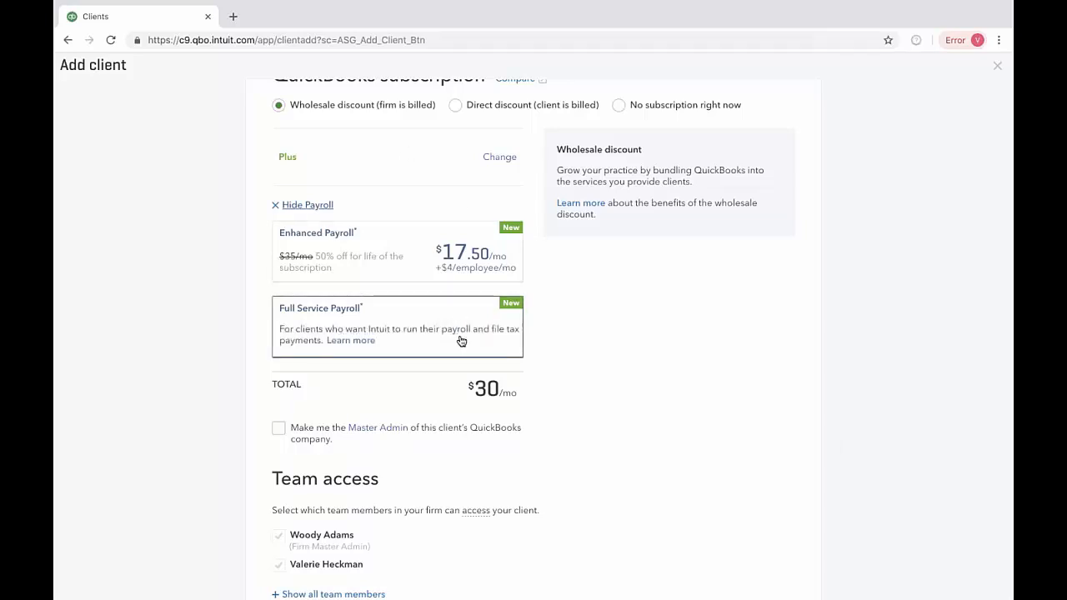
Step: Switch to the direct discount billed to the client and change the plan to Essentials, showing its payroll options
click(455, 107)
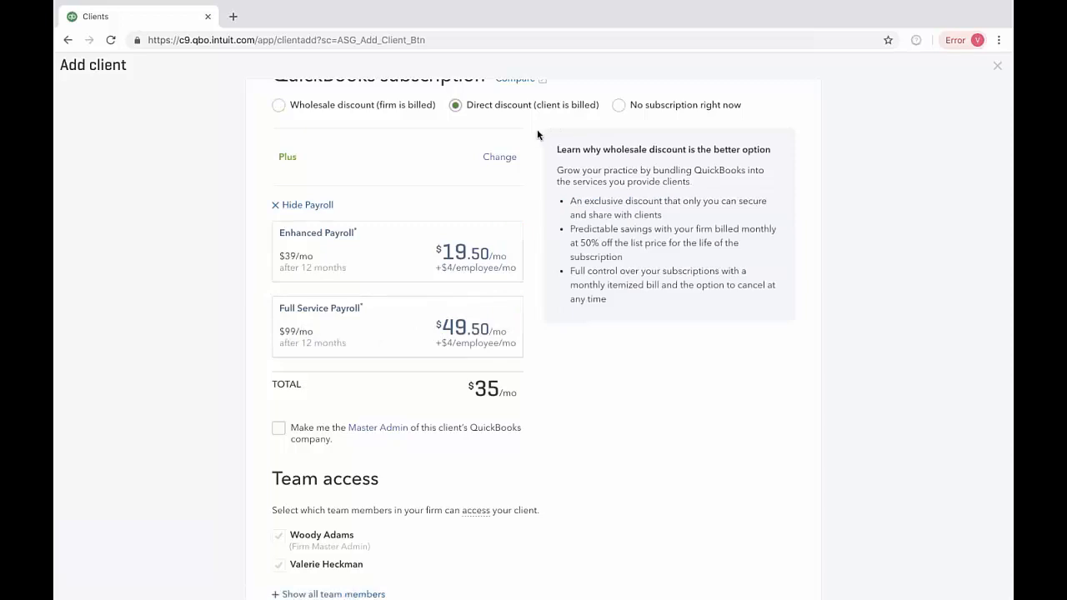
click(498, 158)
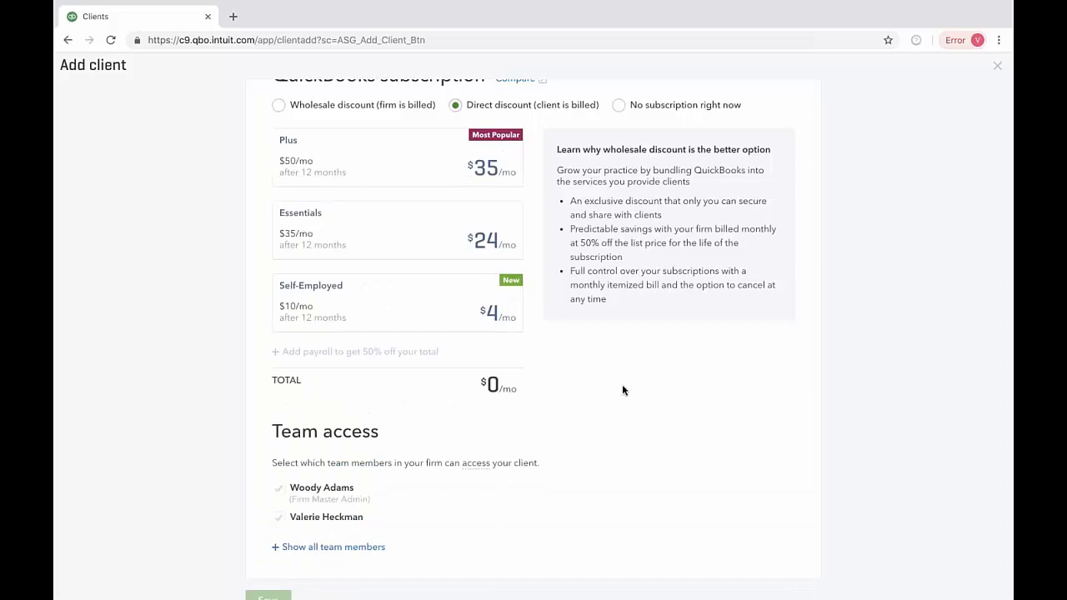
click(463, 243)
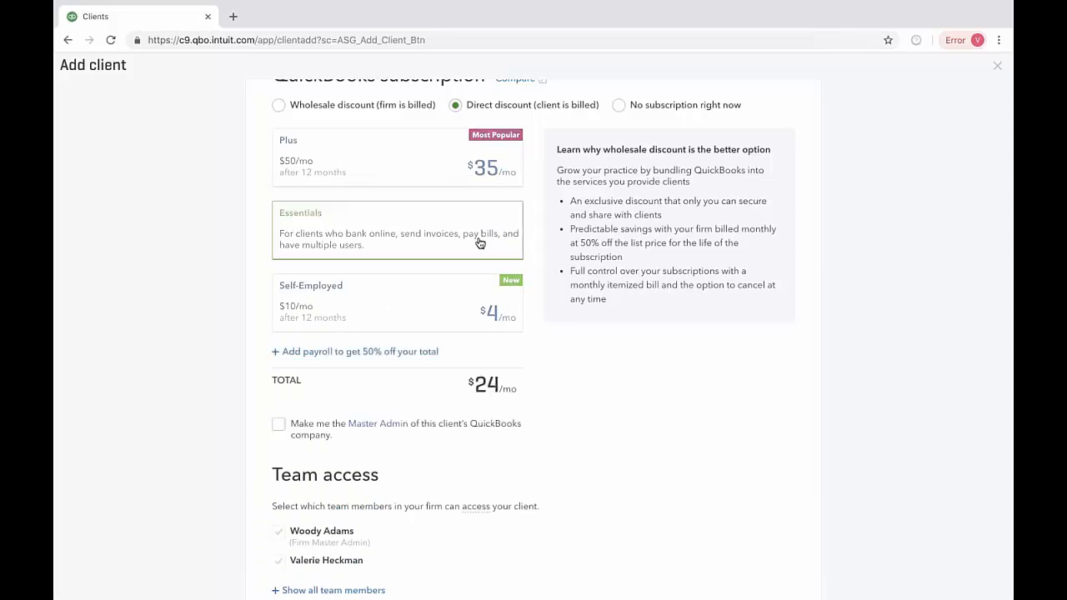
click(294, 207)
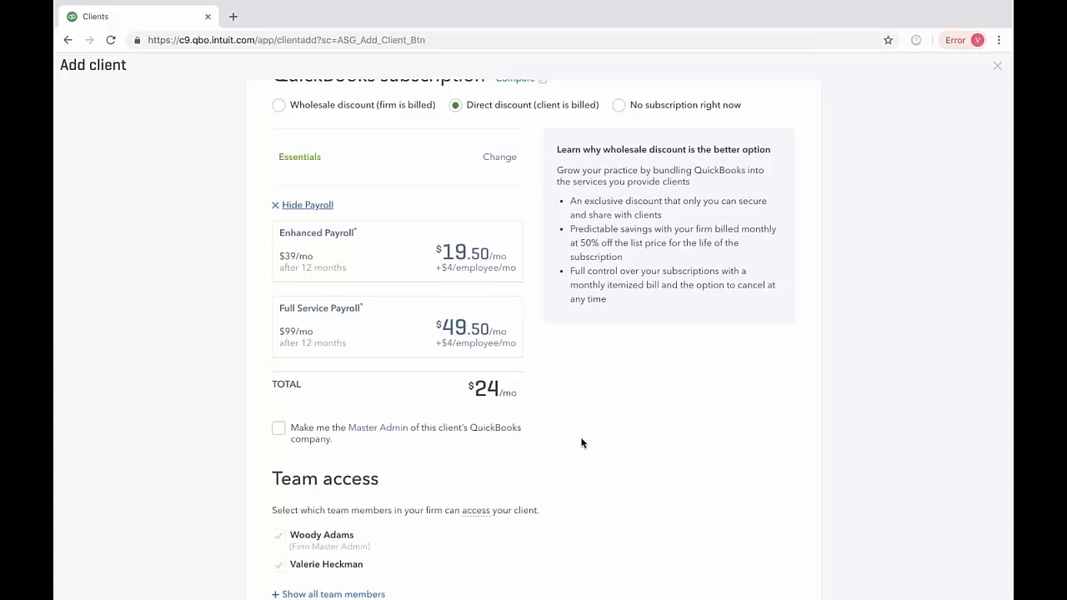
Step: Set the billing back to the wholesale discount and close the new client form without saving it
scroll(580, 442, up, 3)
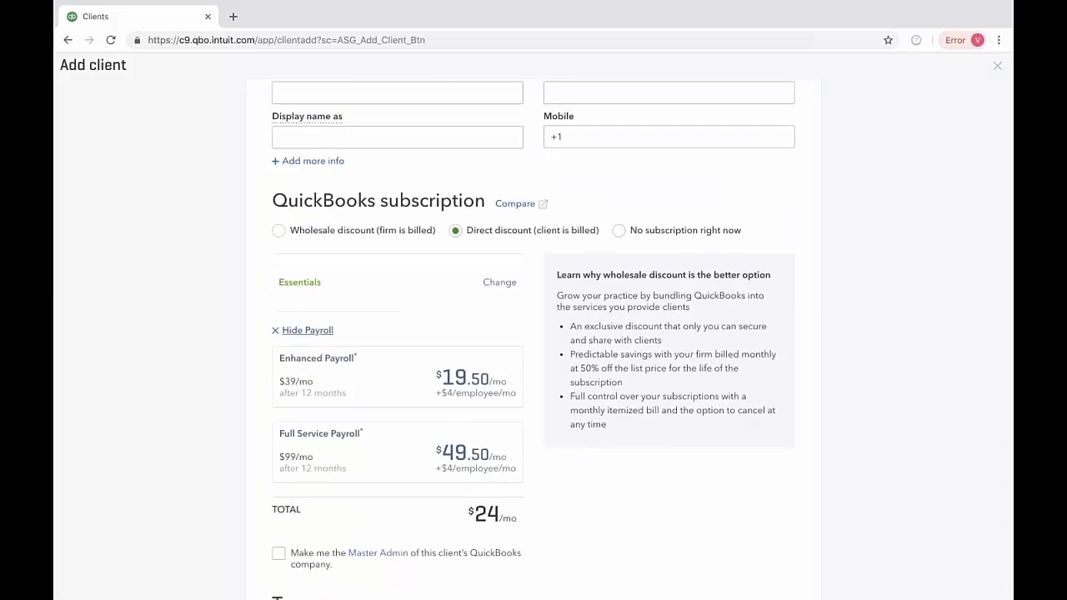
click(280, 232)
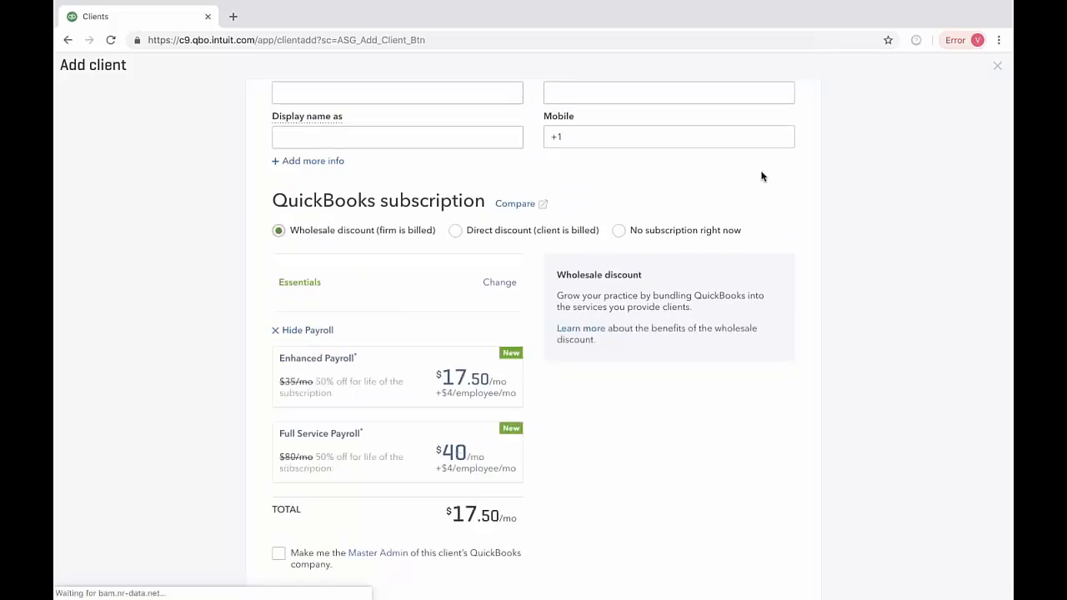
click(996, 65)
click(624, 344)
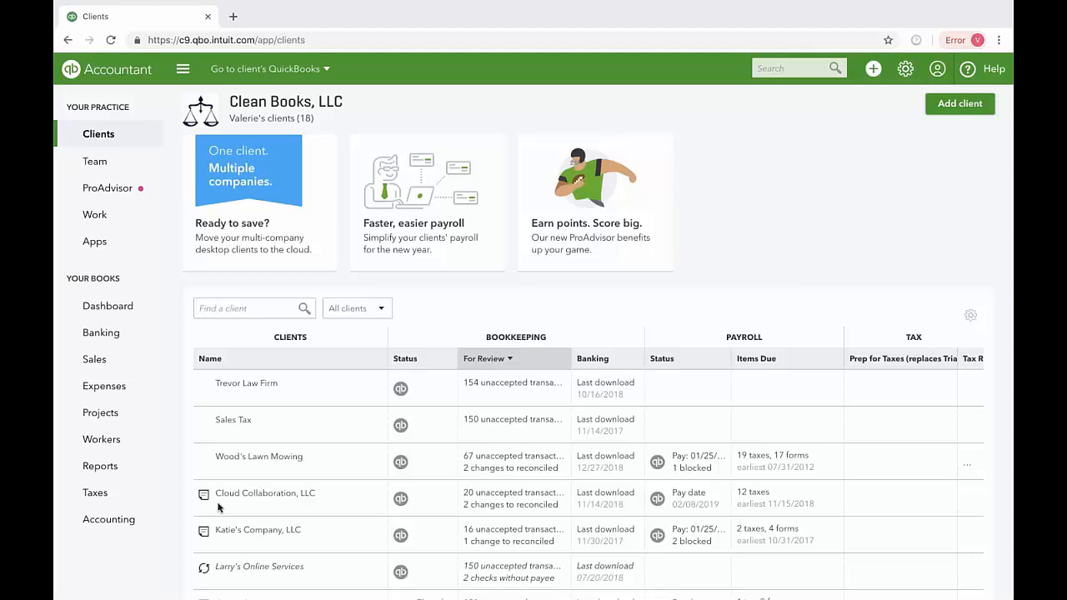
Step: Open the QuickBooks company of the client General from the client list and go to its Contractors page
scroll(309, 517, down, 2)
scroll(309, 515, down, 1)
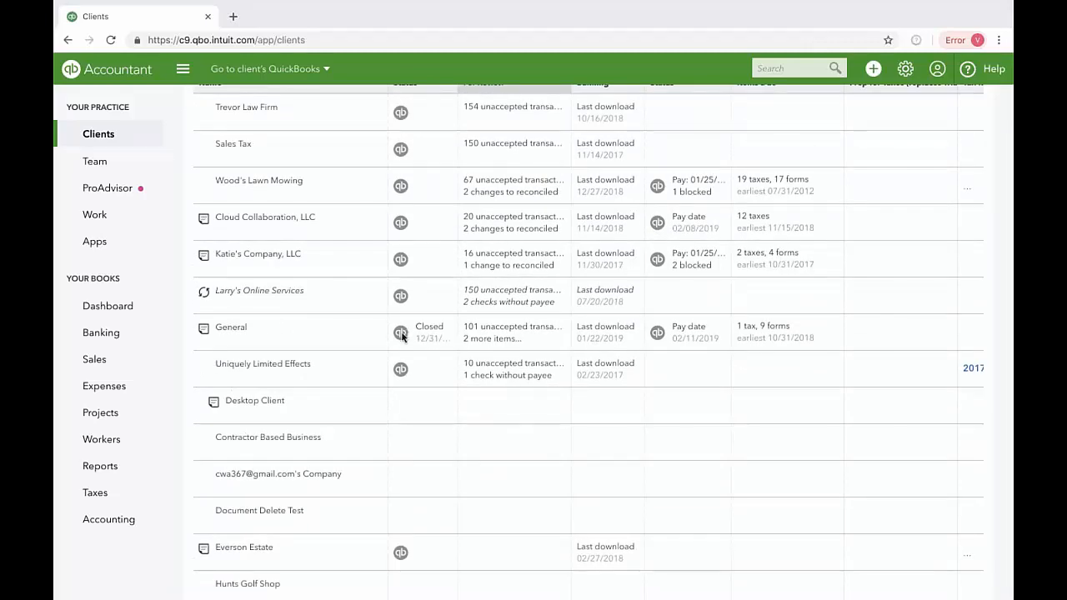
click(401, 332)
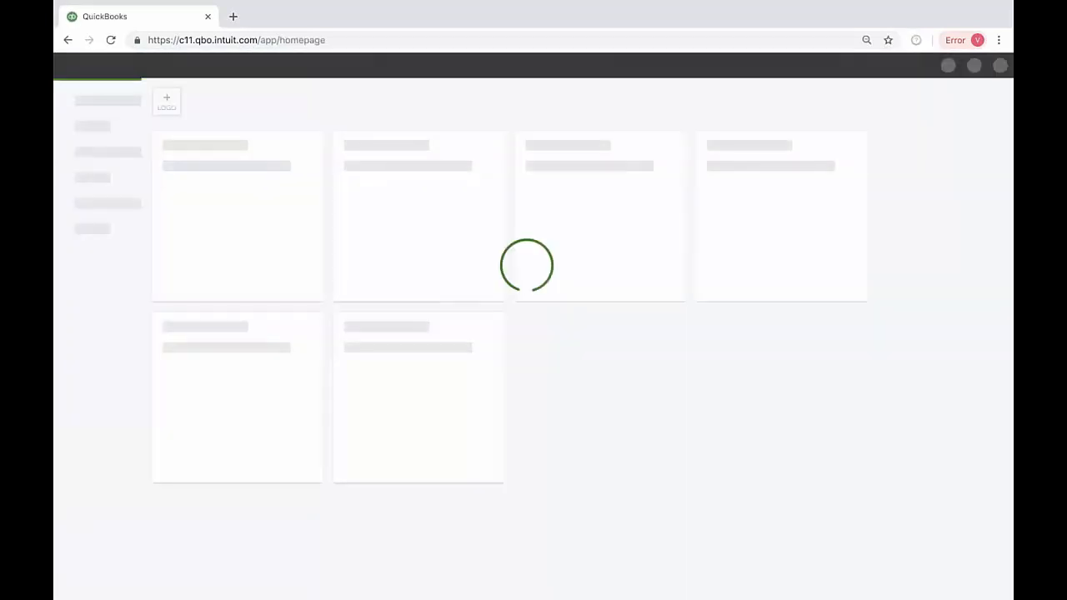
mouse_move(94, 260)
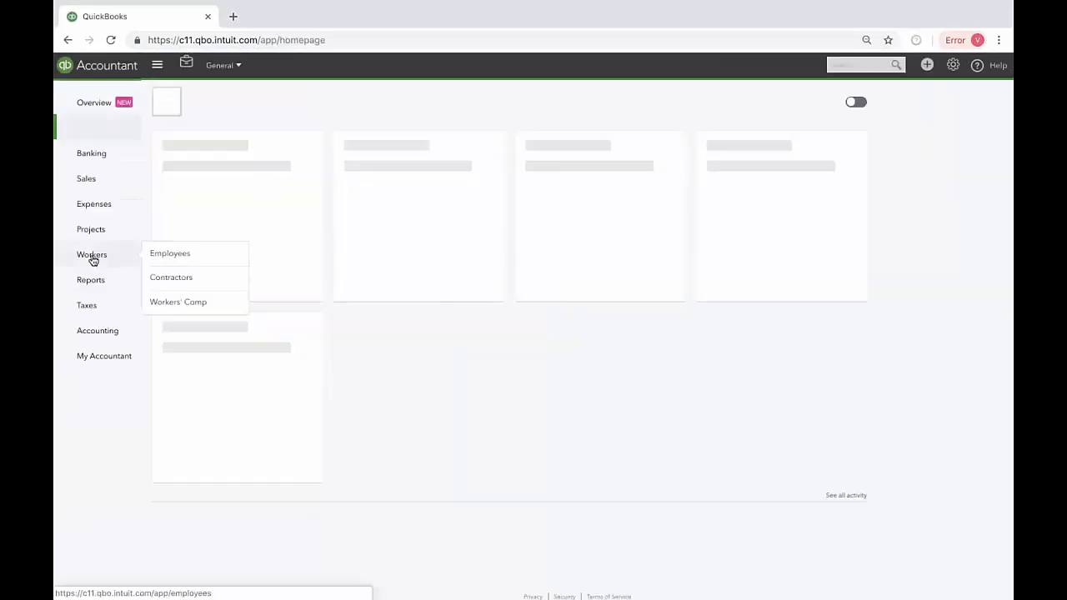
click(161, 263)
click(166, 284)
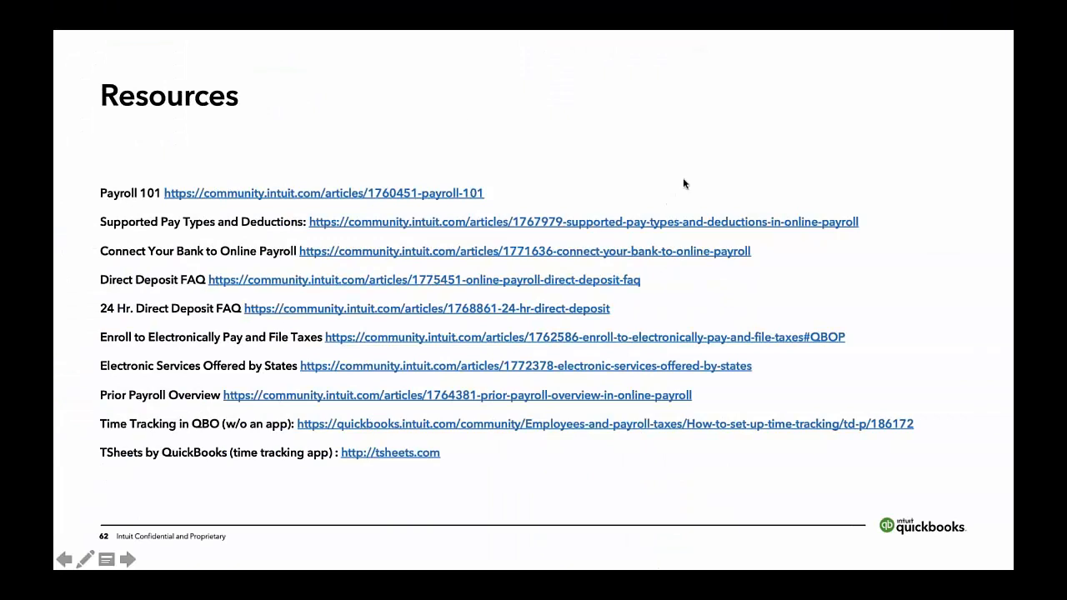
click(683, 183)
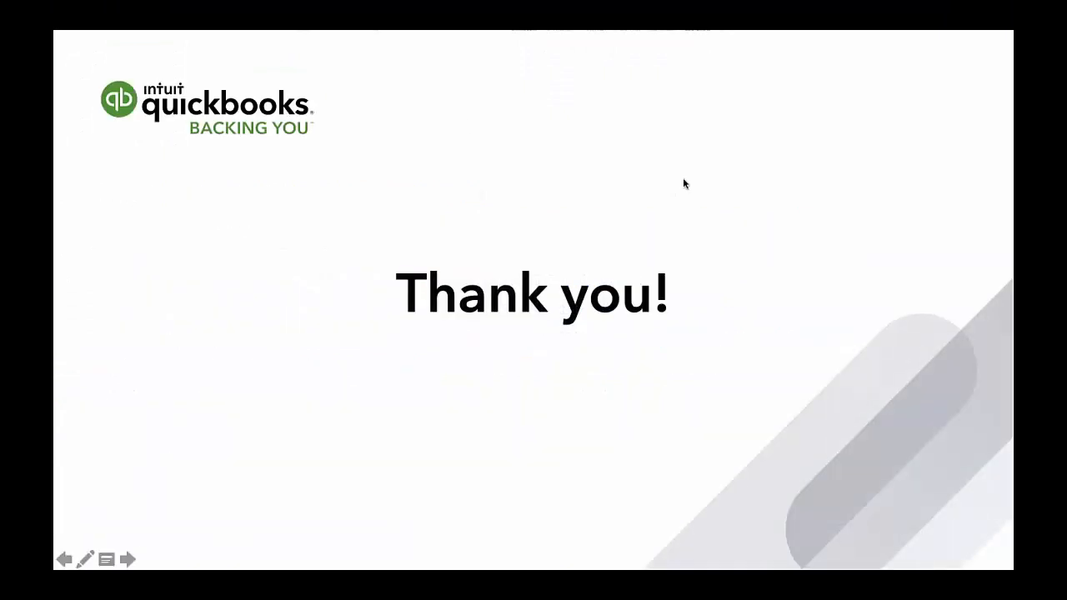